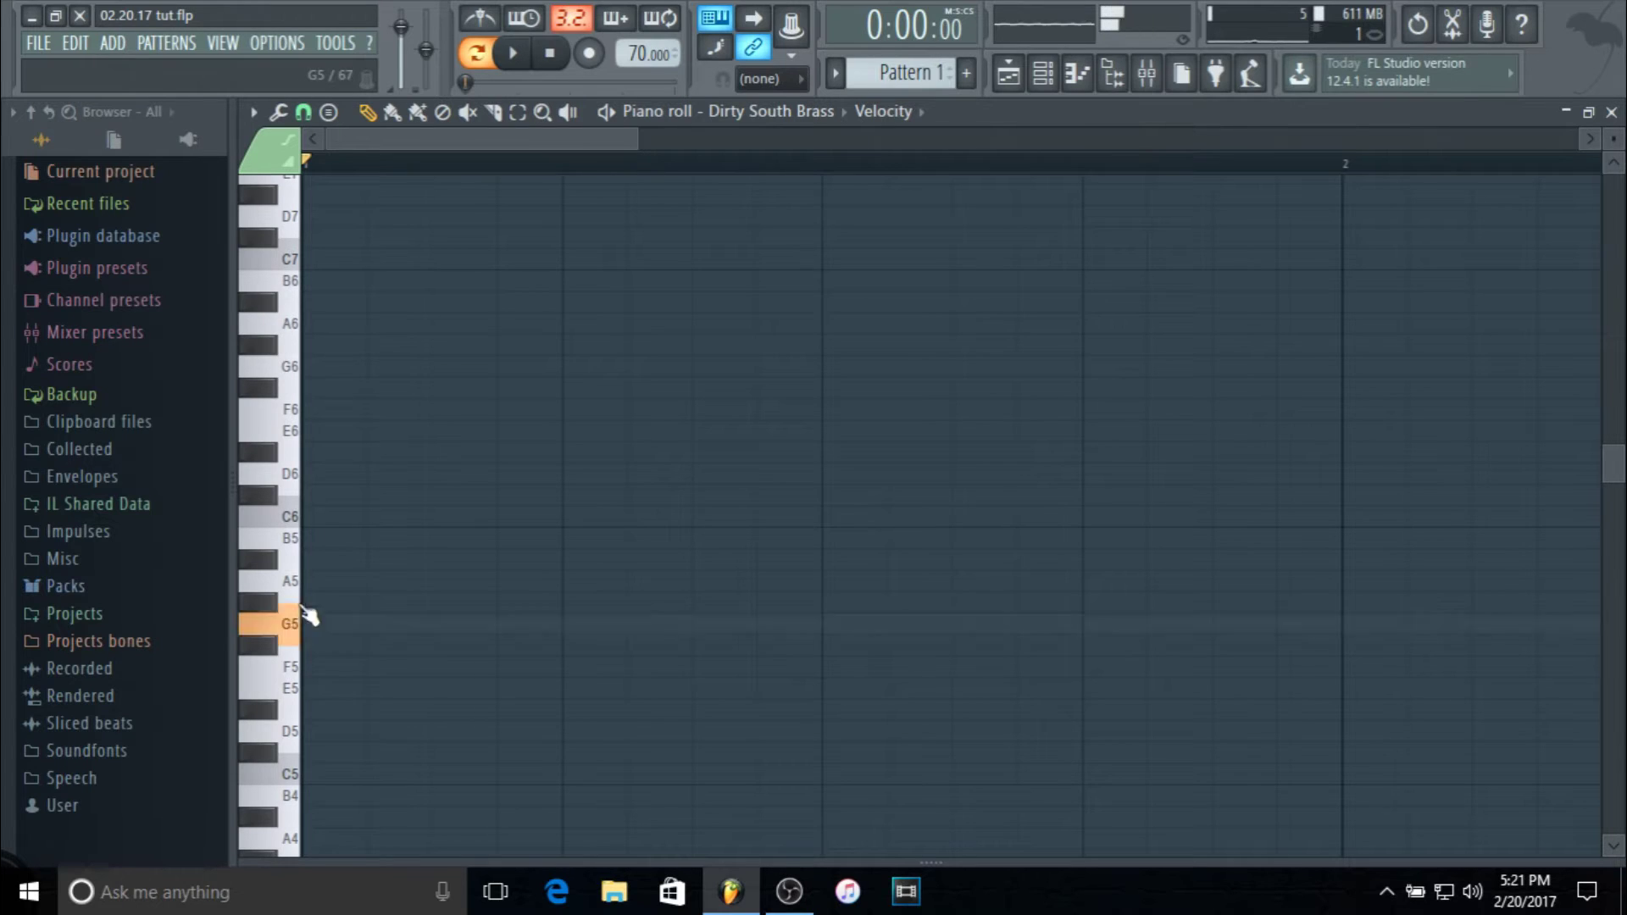
Place an E6 note at the start of bar 1 and set the piano roll snap to 1/2 step
click(321, 431)
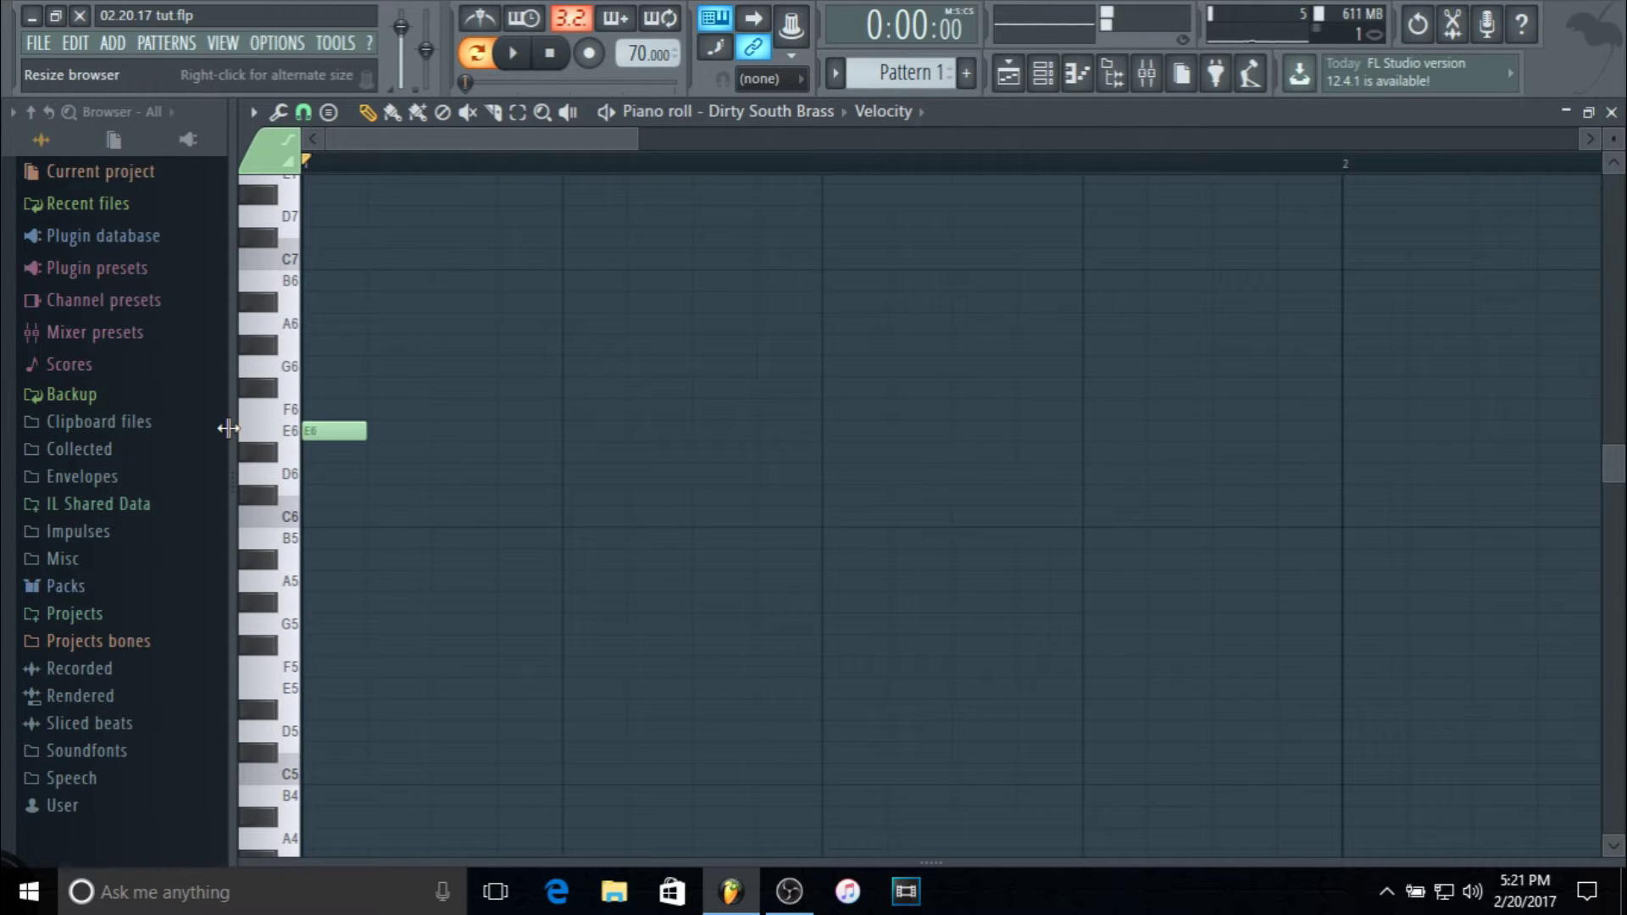
drag(366, 436, 490, 440)
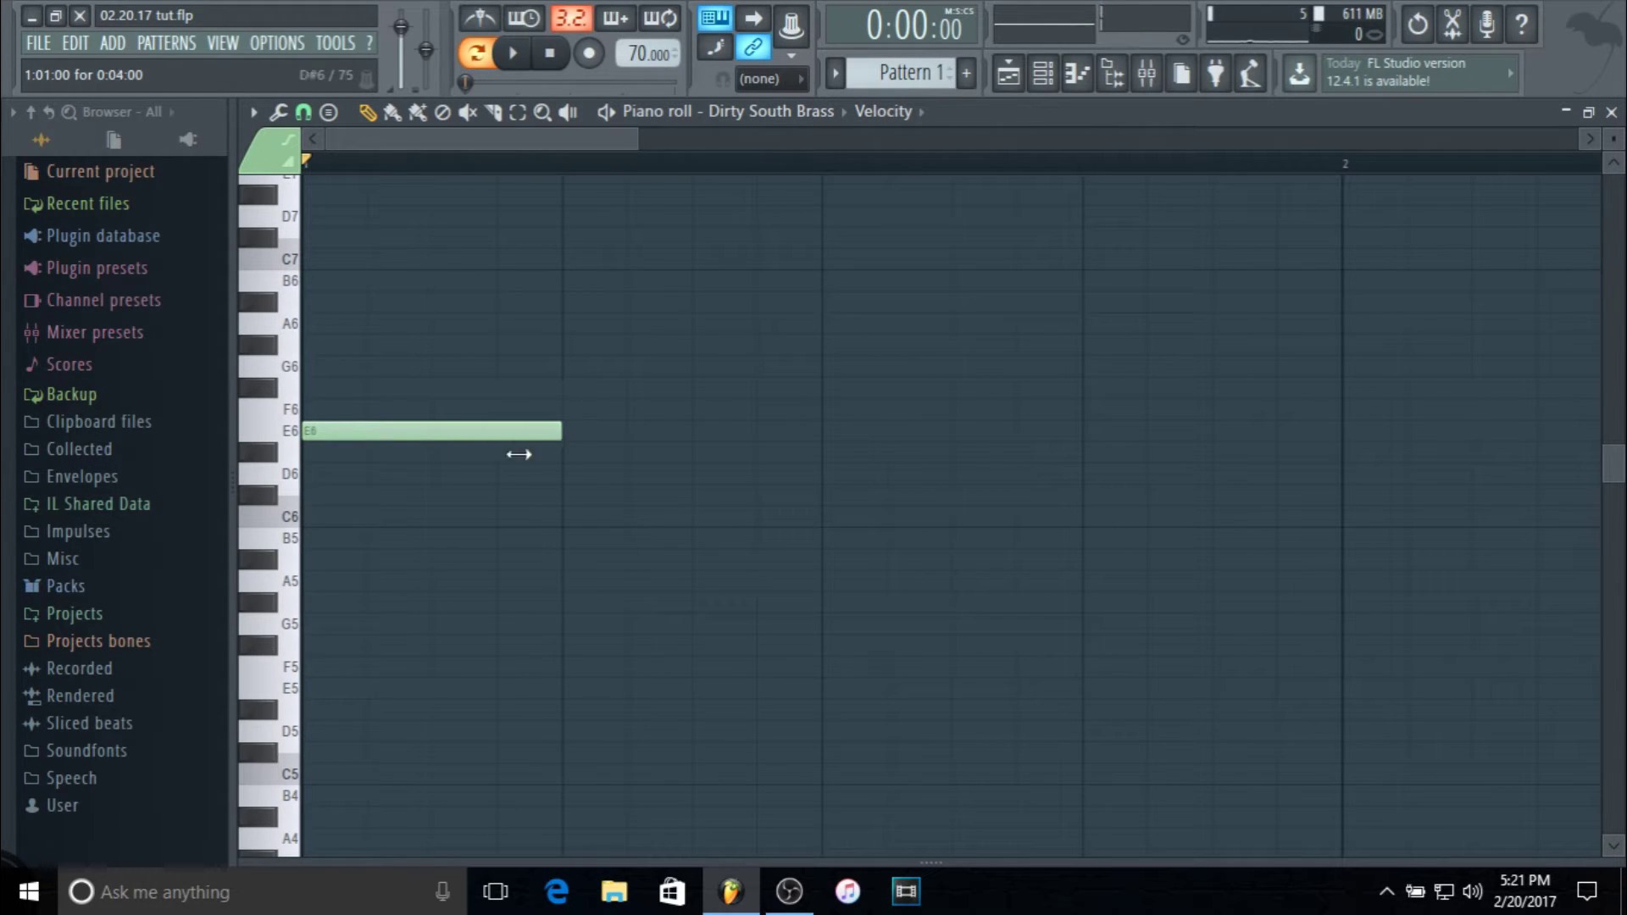
click(307, 117)
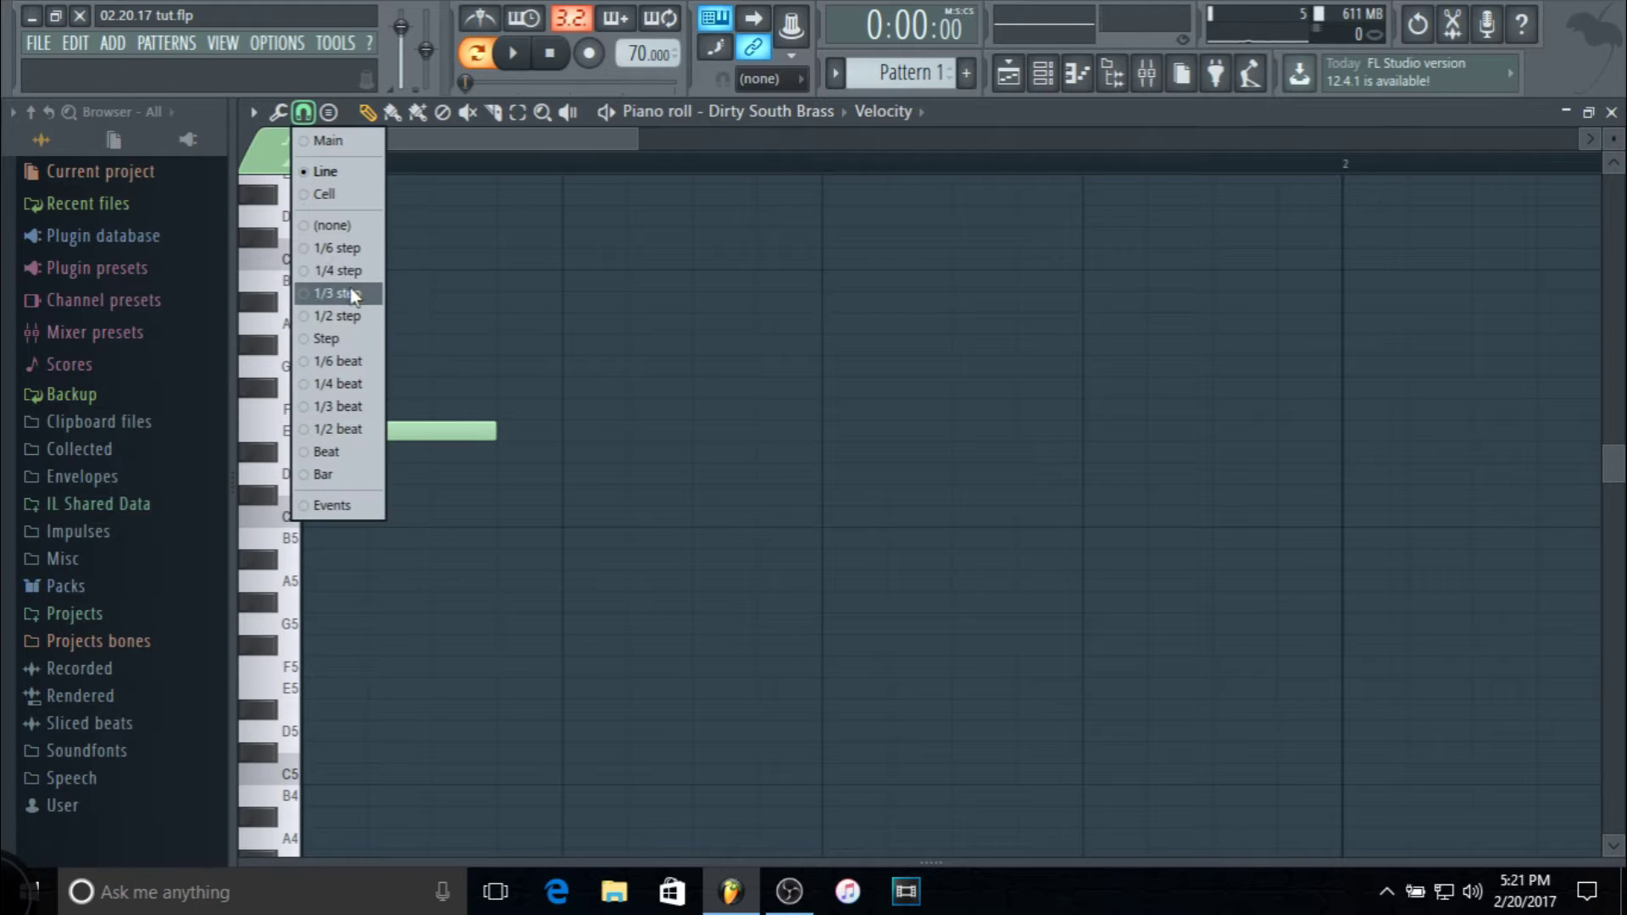
click(349, 316)
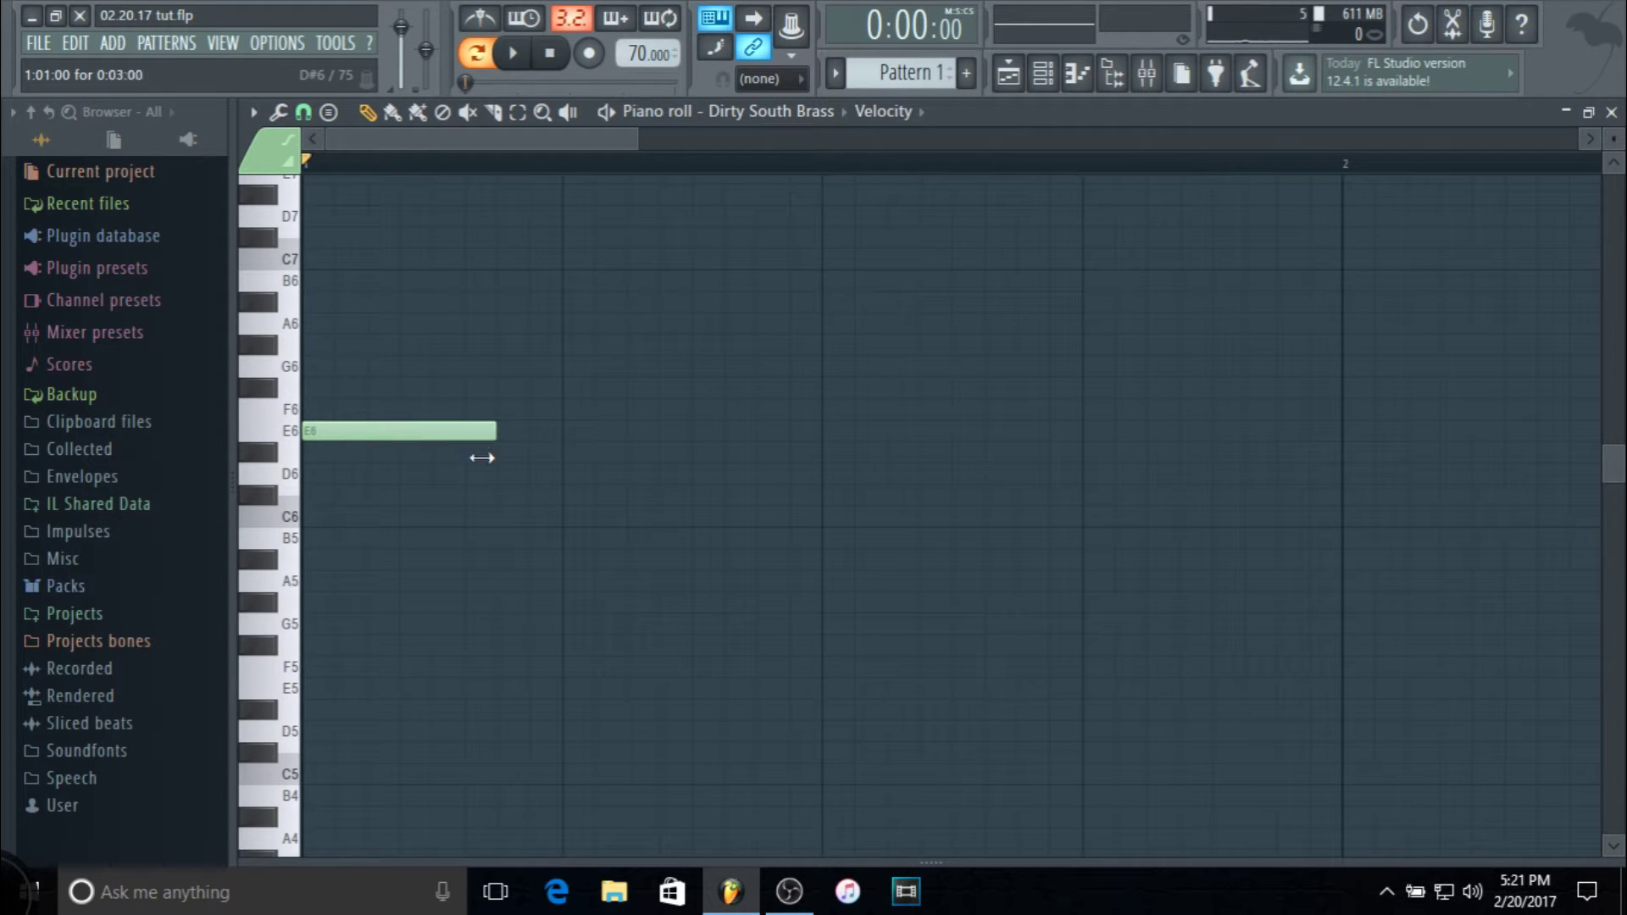
Resize the E6 note to 2.5 steps, stack matching B5 and G5 notes under it at 1:01:00, and audition the chord
click(422, 432)
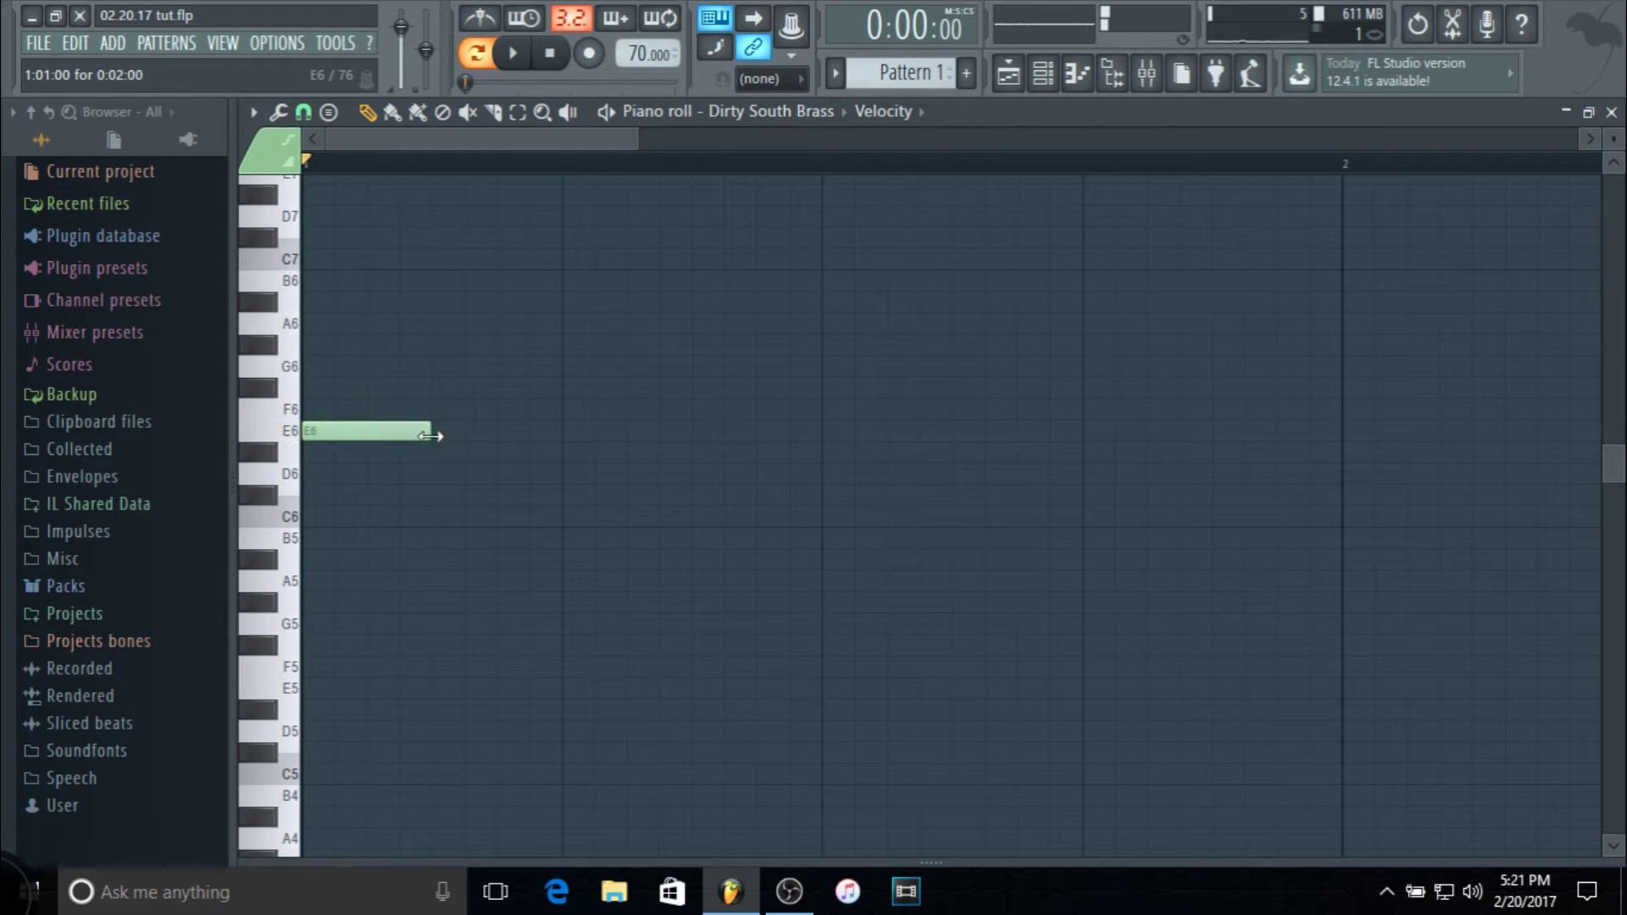
click(313, 539)
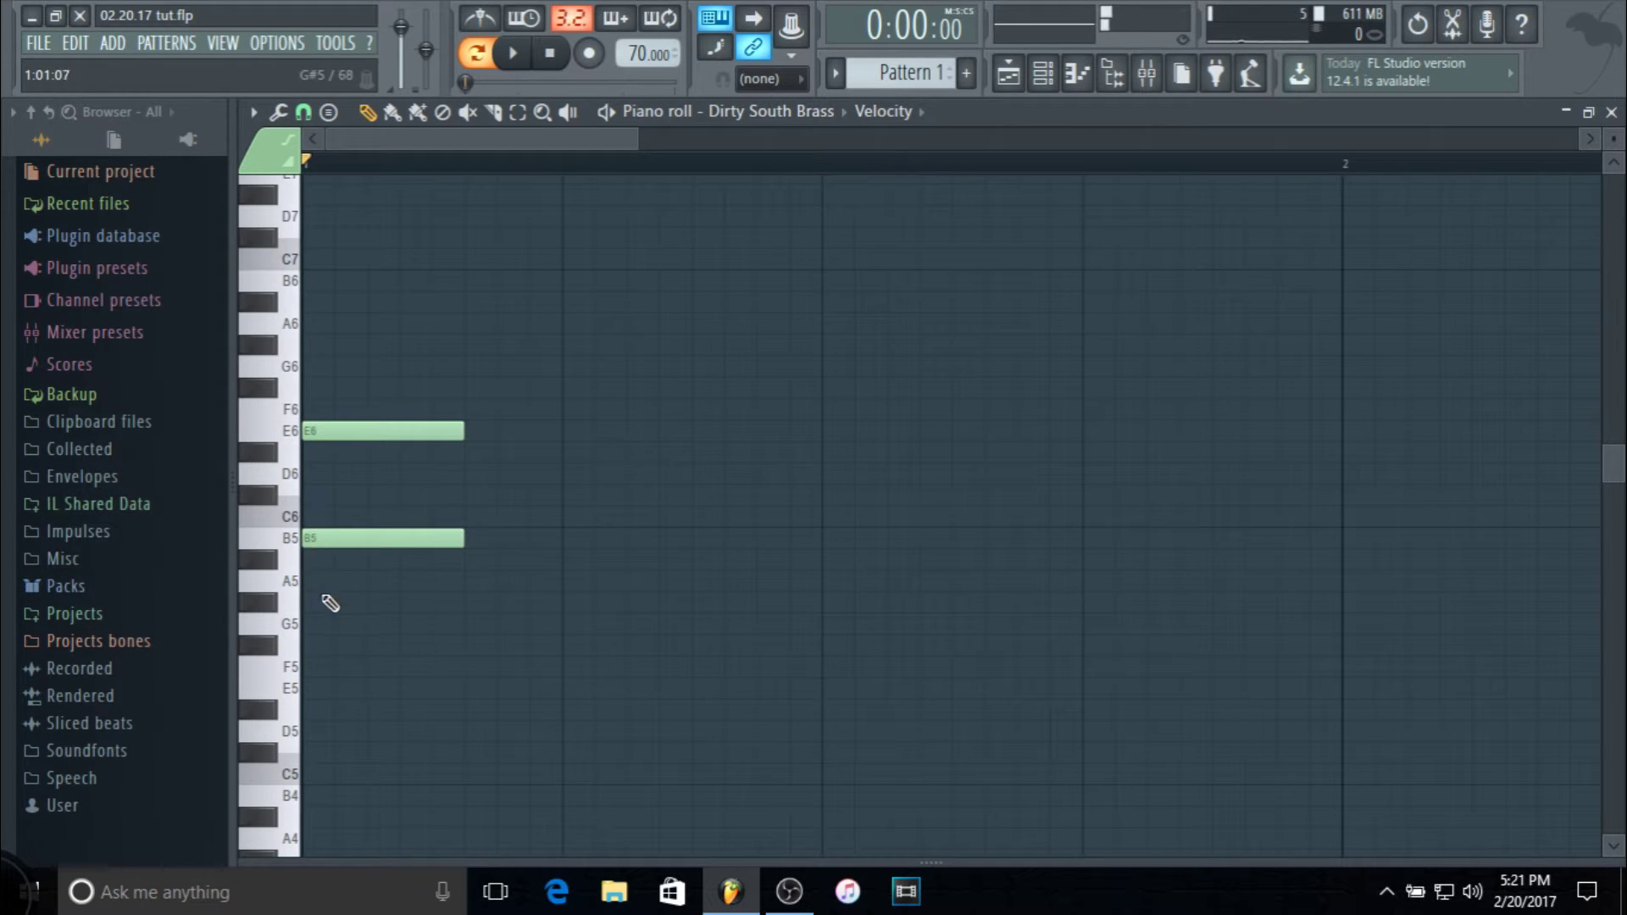
click(307, 624)
key(space)
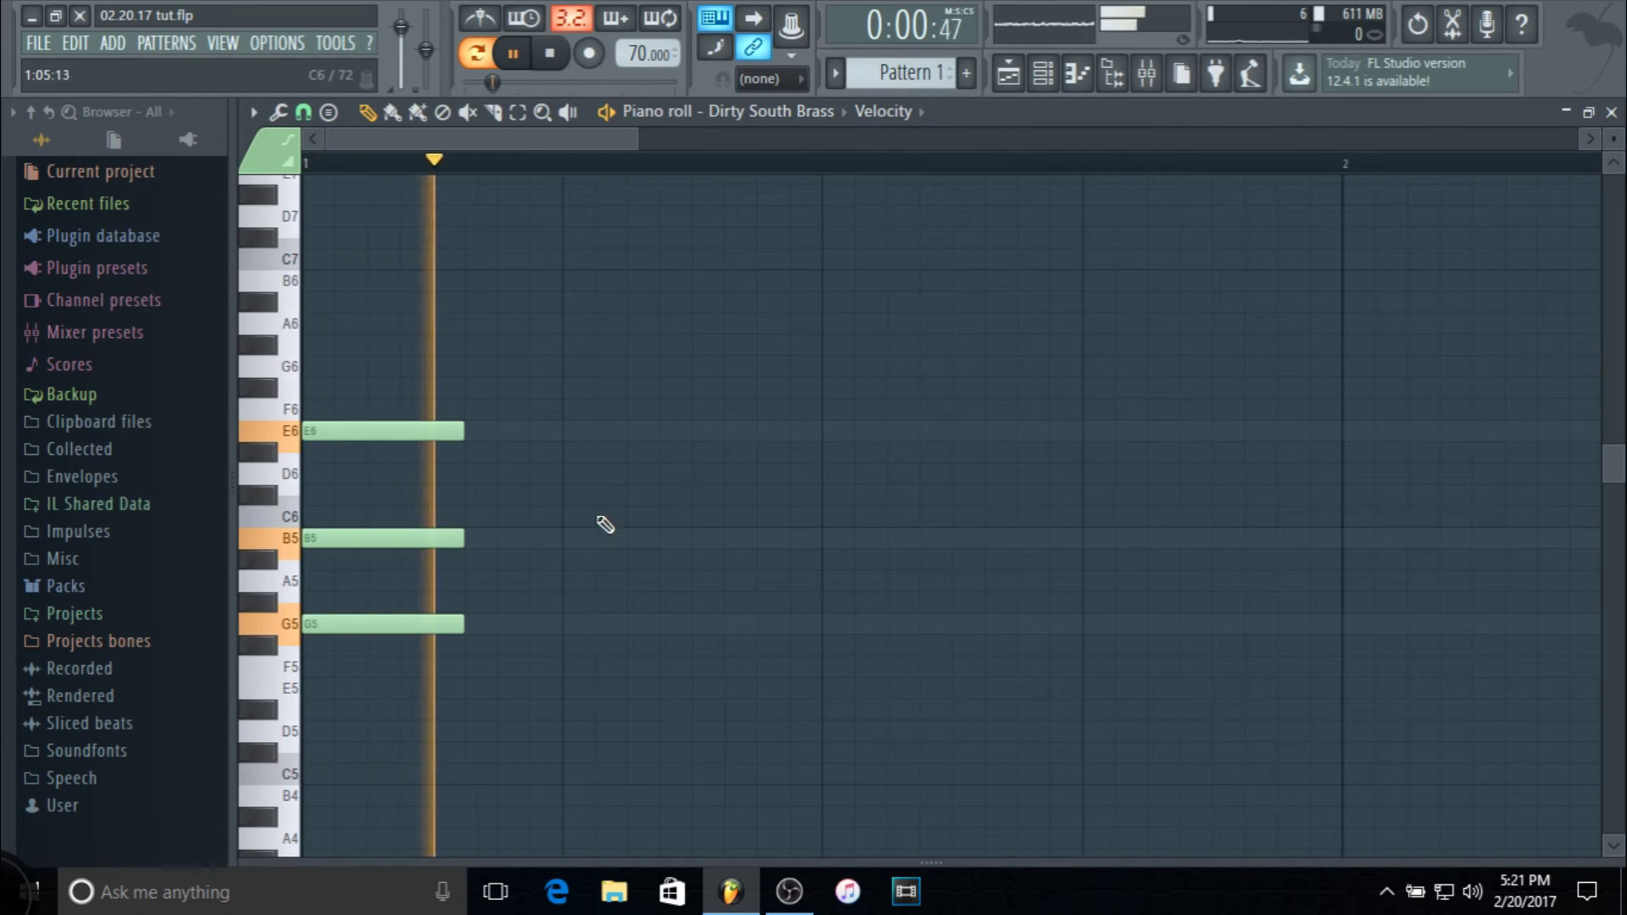
key(space)
Add an E6, B5 and G5 chord at 1:04:00 and shorten each of its notes to half a step
click(508, 431)
click(508, 538)
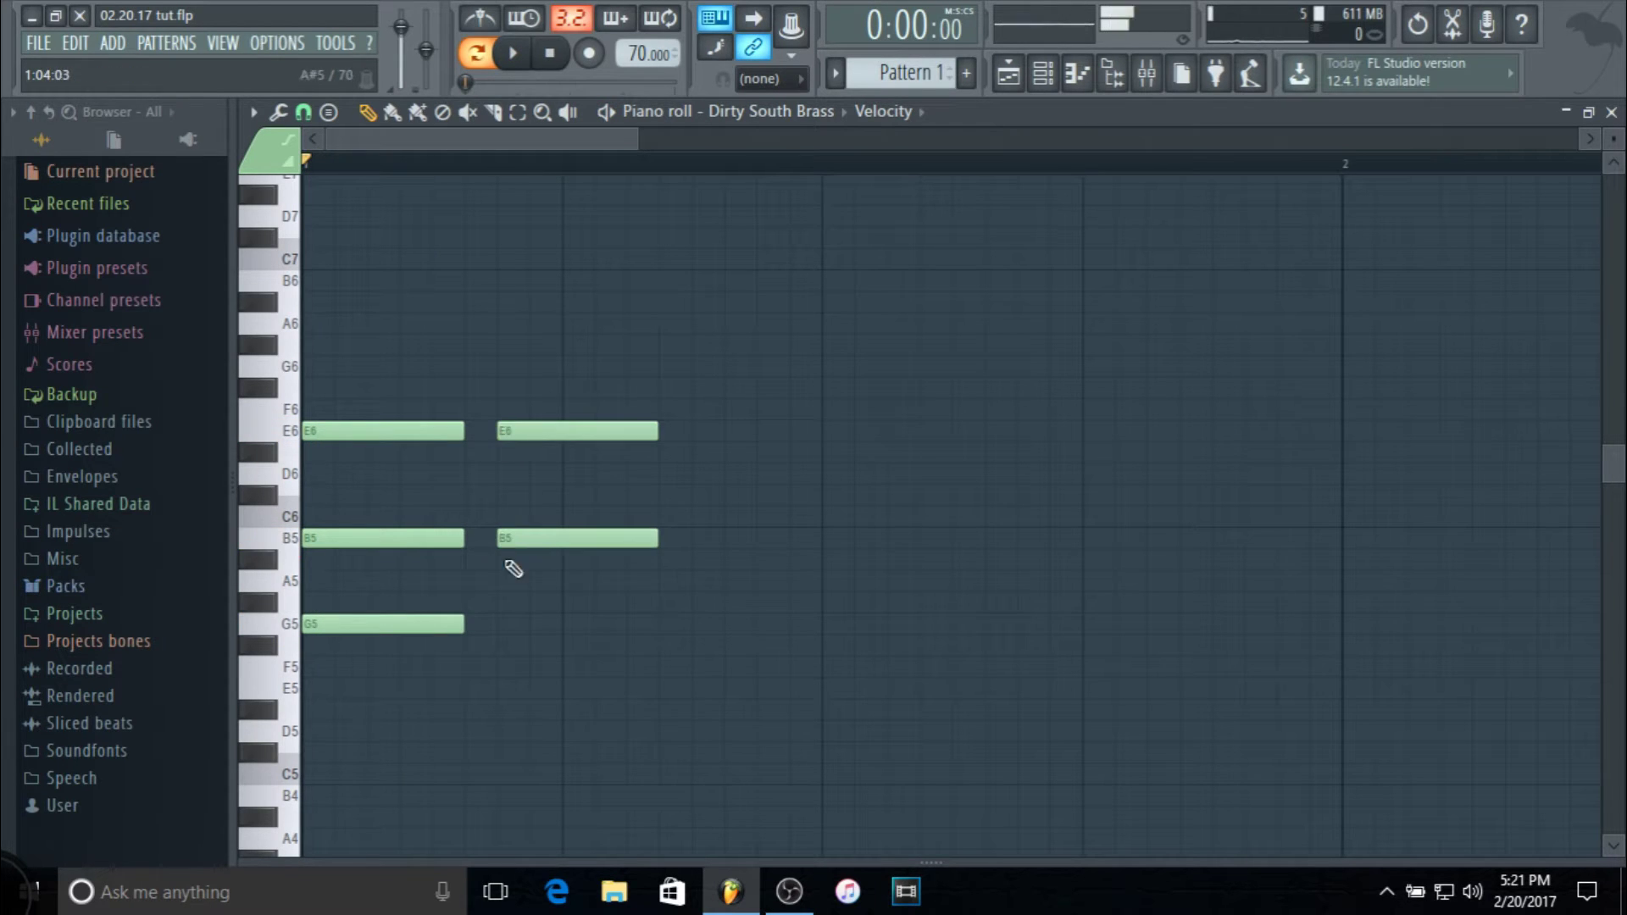
mouse_move(513, 624)
mouse_down()
mouse_move(581, 637)
mouse_move(538, 625)
mouse_up()
drag(657, 623, 528, 624)
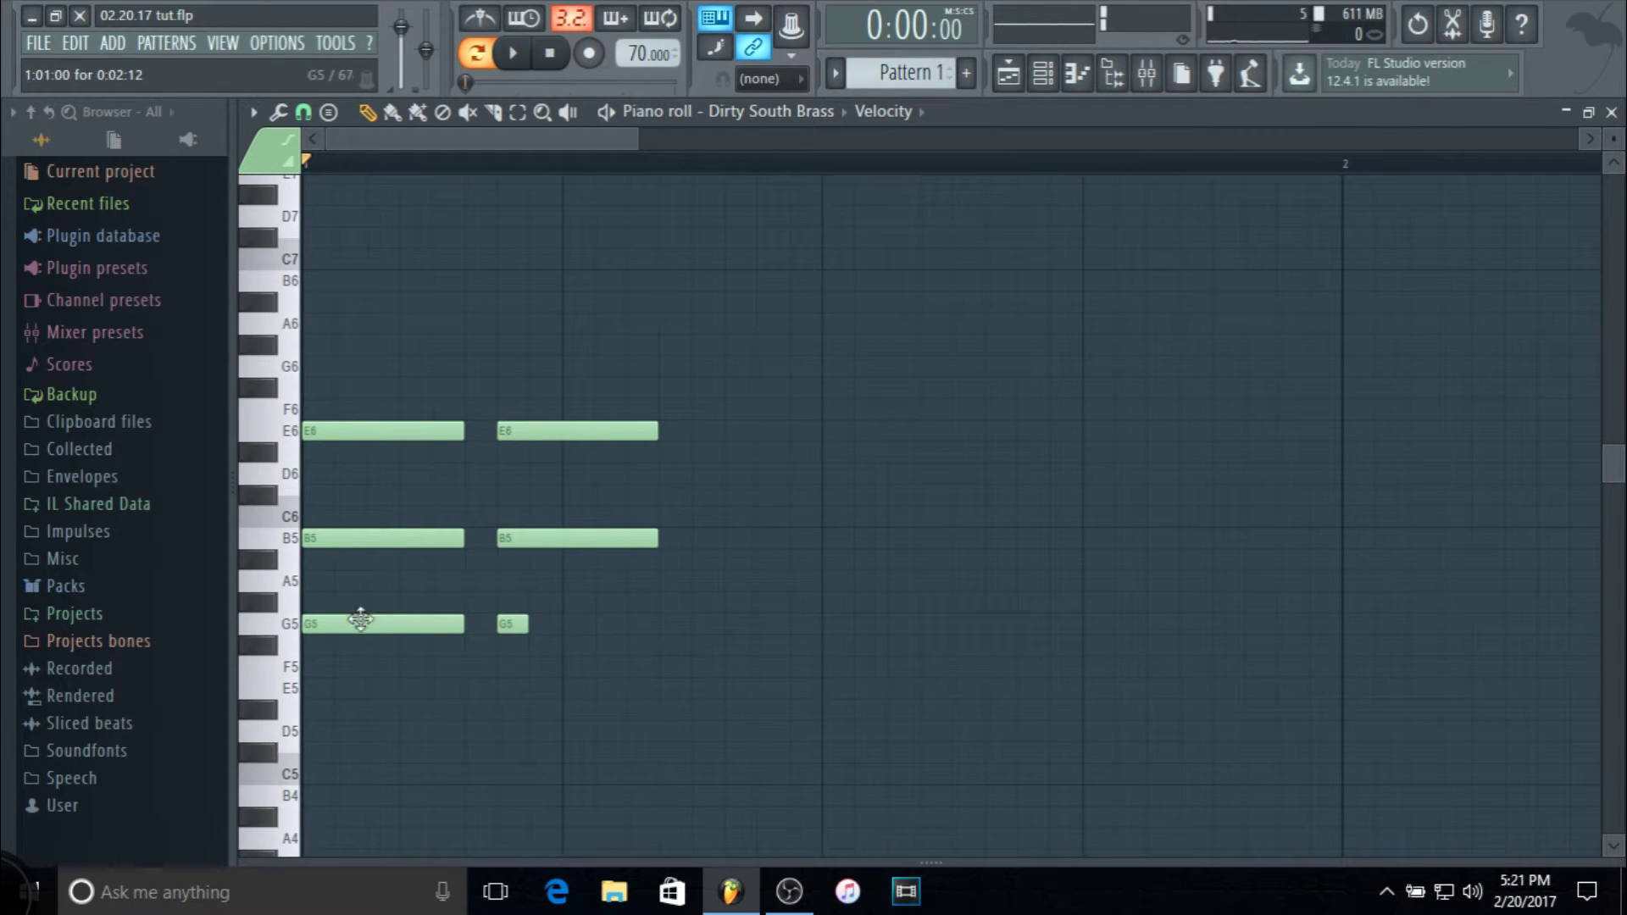
drag(665, 546, 528, 539)
click(380, 474)
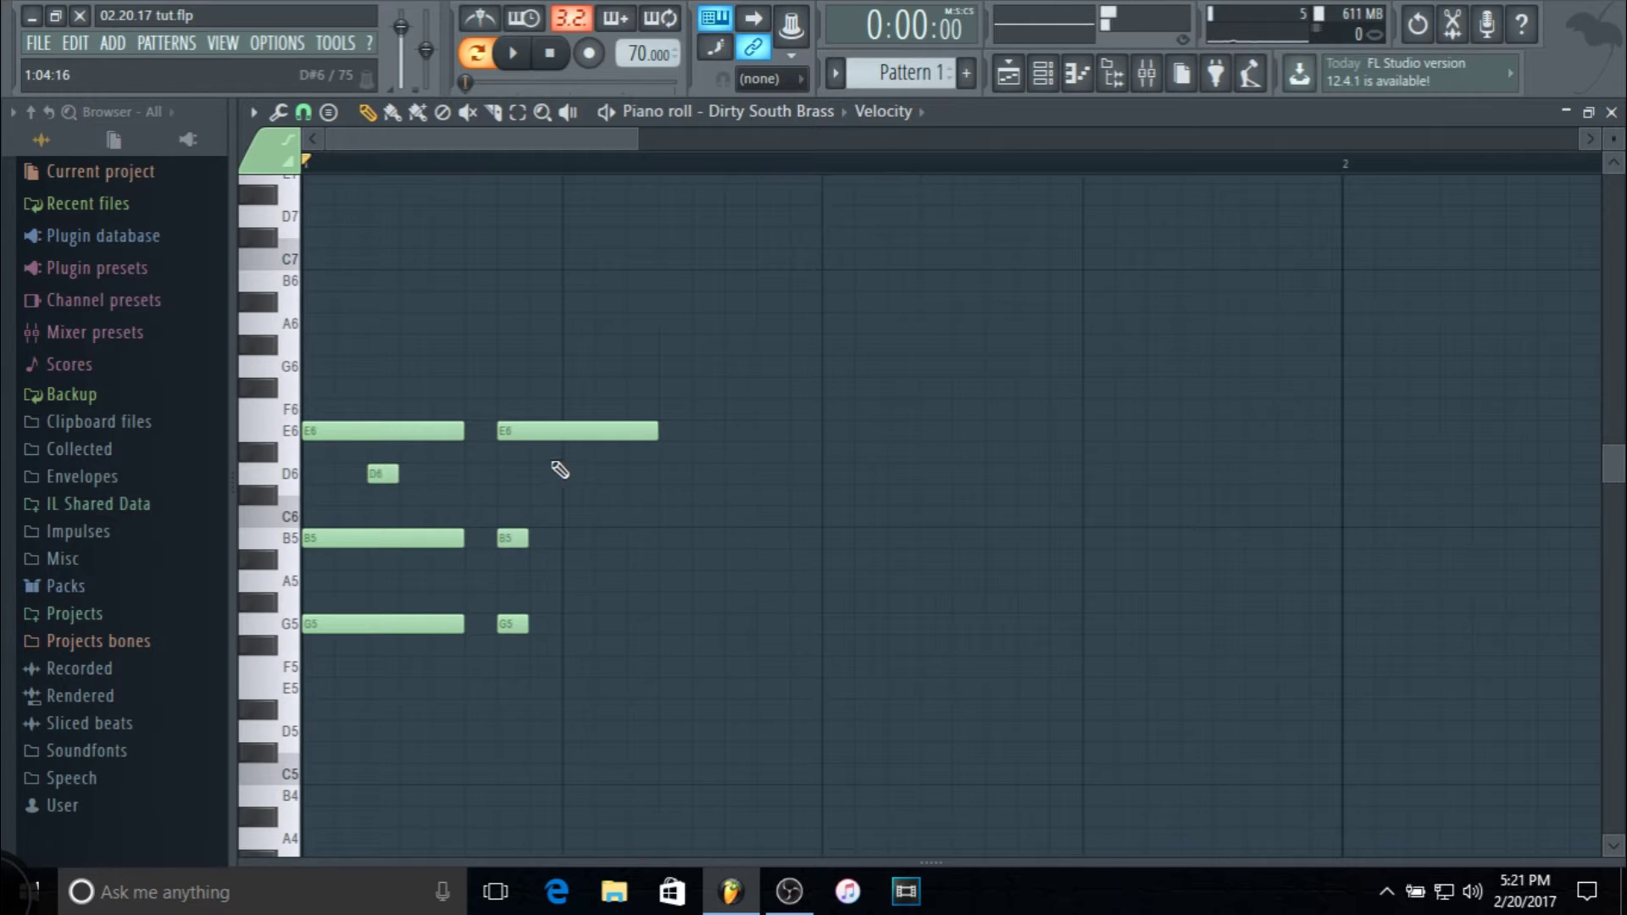
drag(656, 435, 528, 435)
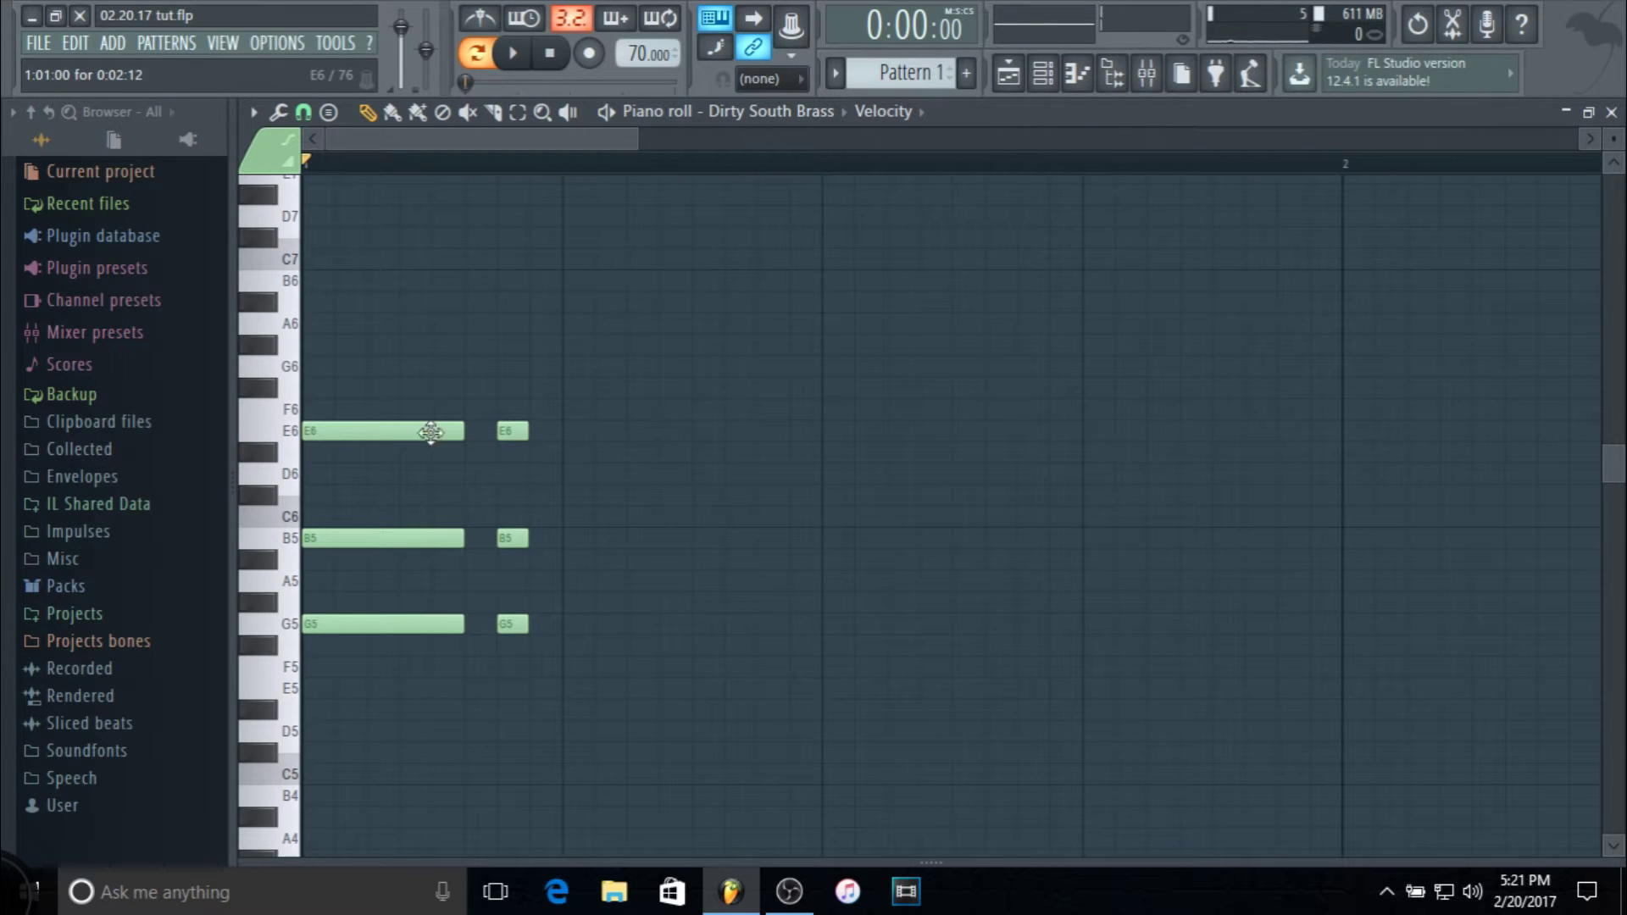
Add a 2.5-step E6, B5 and G5 chord at 1:05:00
click(566, 431)
click(569, 540)
click(572, 624)
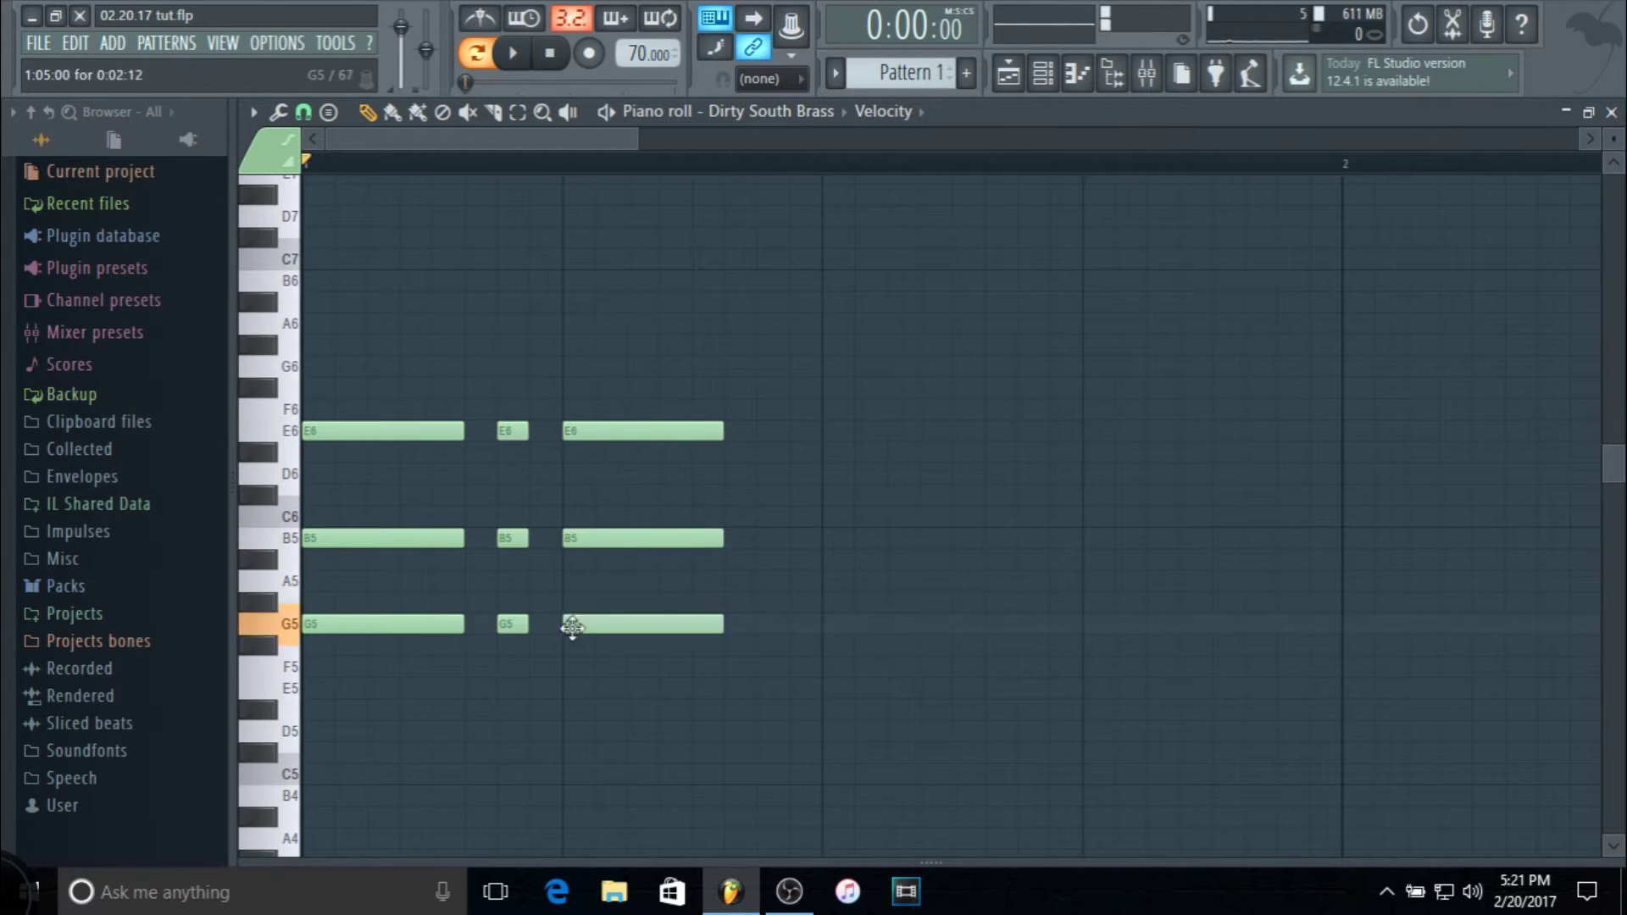
click(765, 625)
click(766, 560)
click(765, 517)
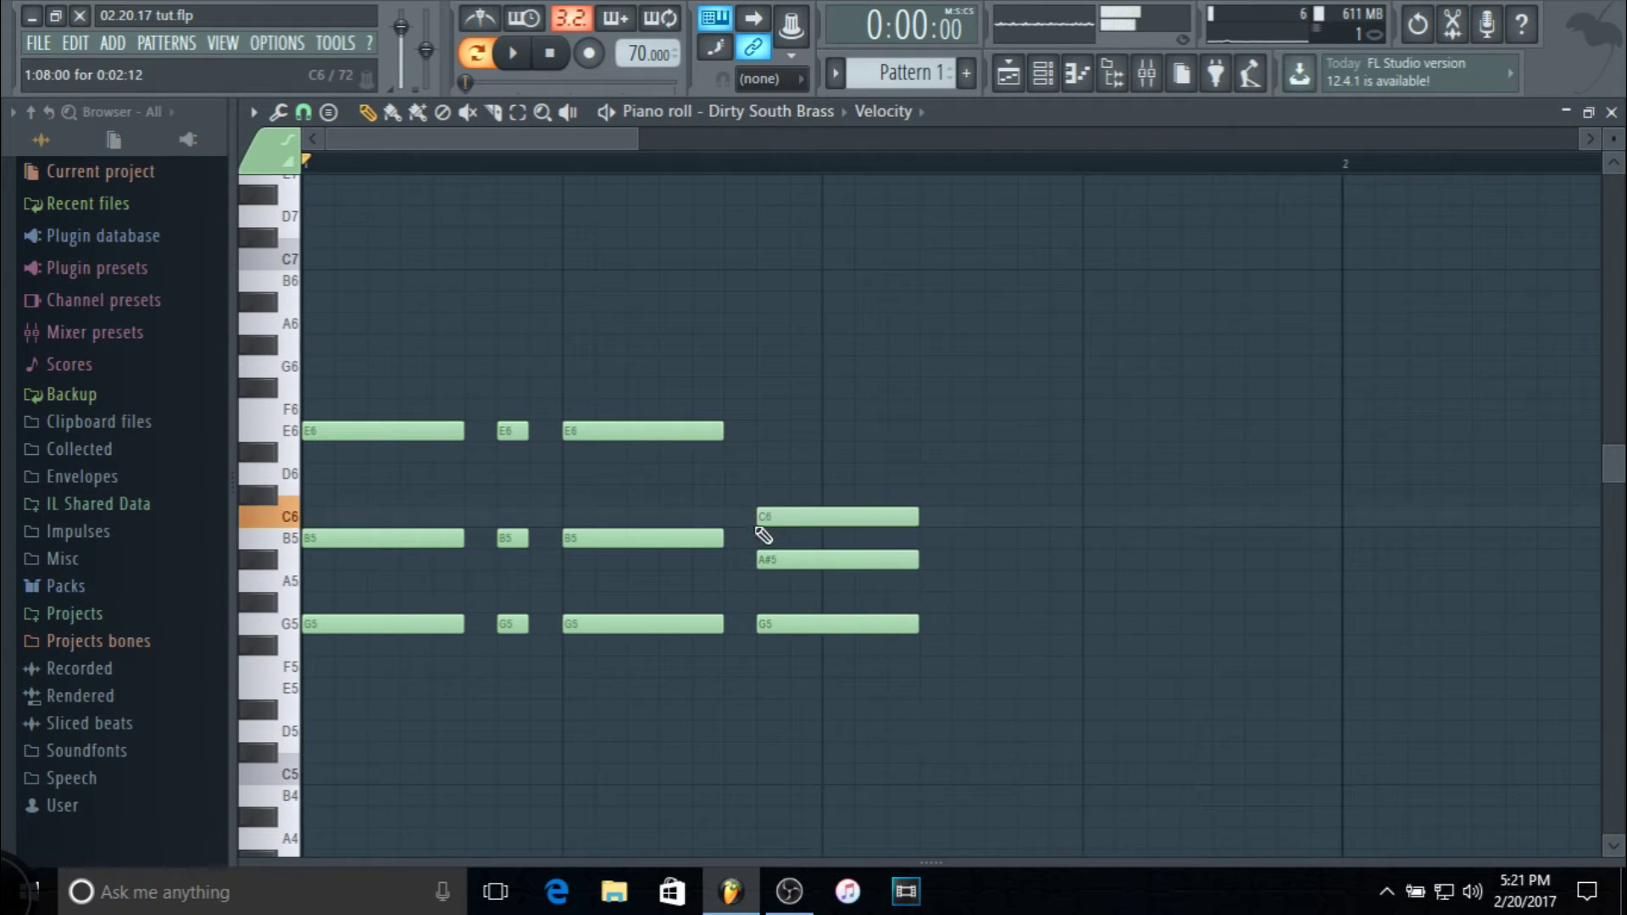
drag(759, 452, 755, 431)
right_click(763, 431)
click(767, 626)
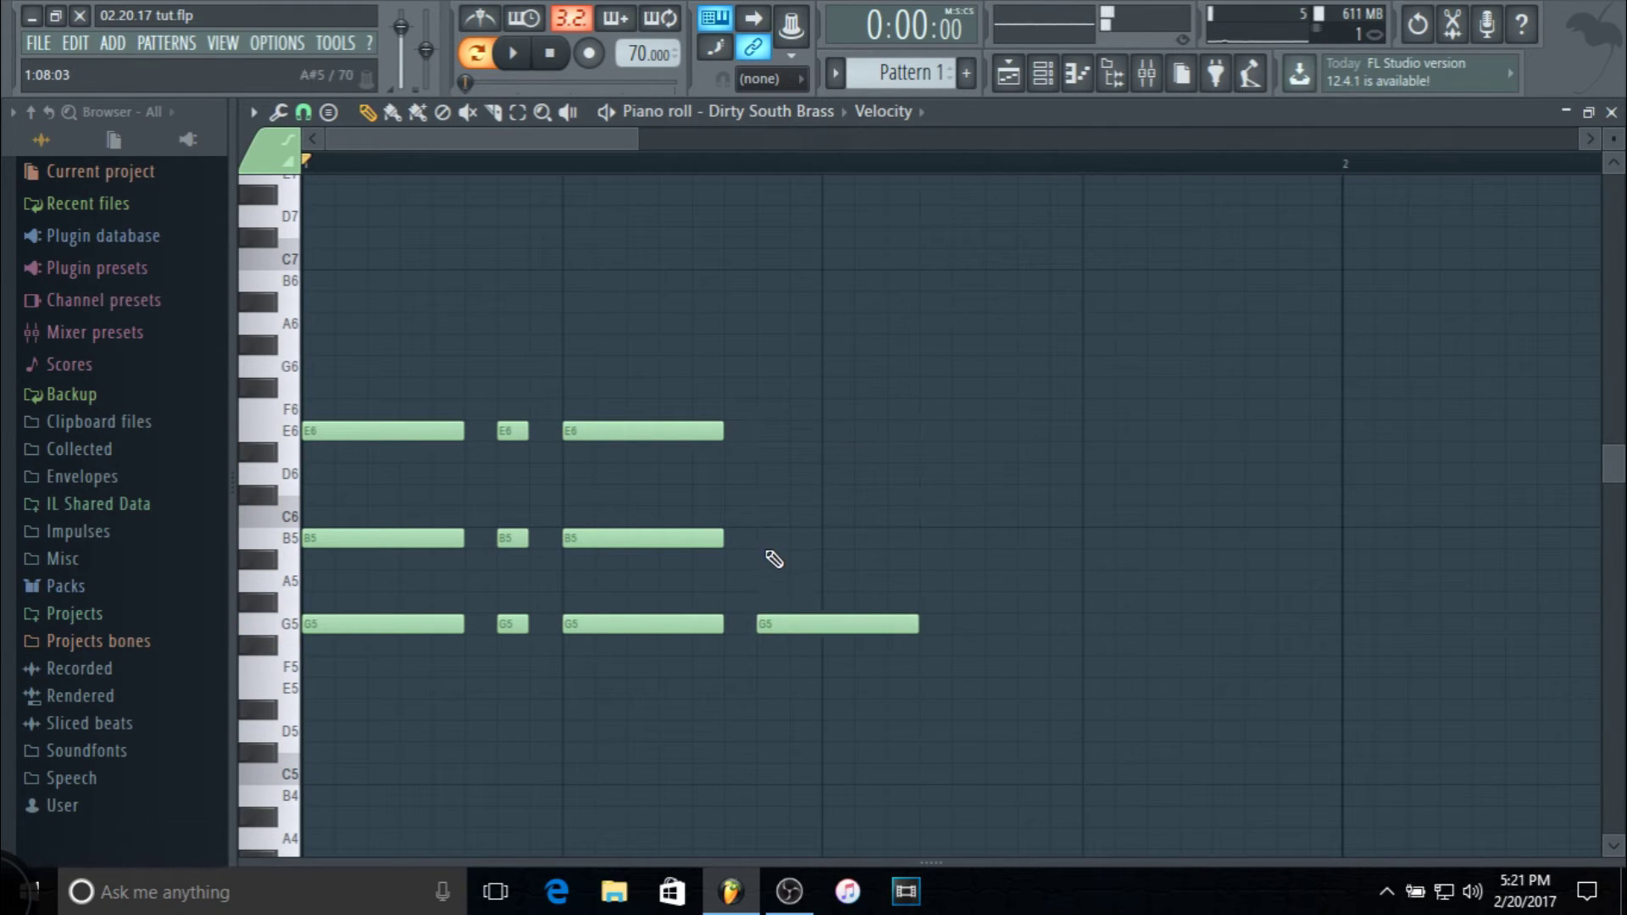
right_click(763, 626)
Add a half-step G5, B5 and E6 chord at 1:08:00
click(765, 626)
click(758, 537)
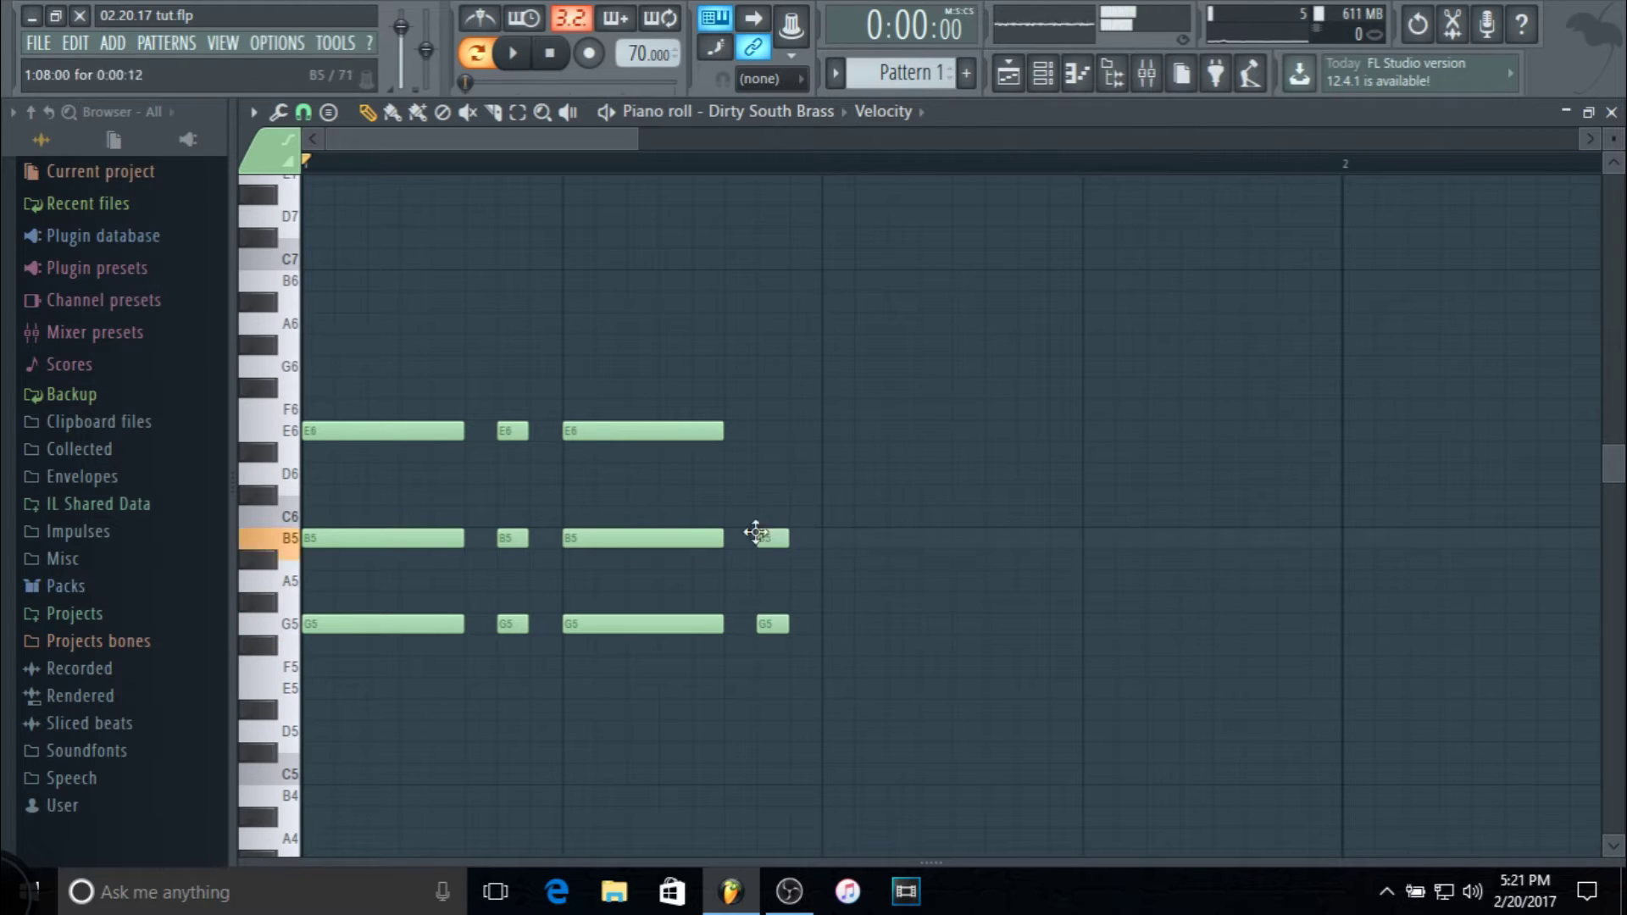
drag(766, 446, 769, 430)
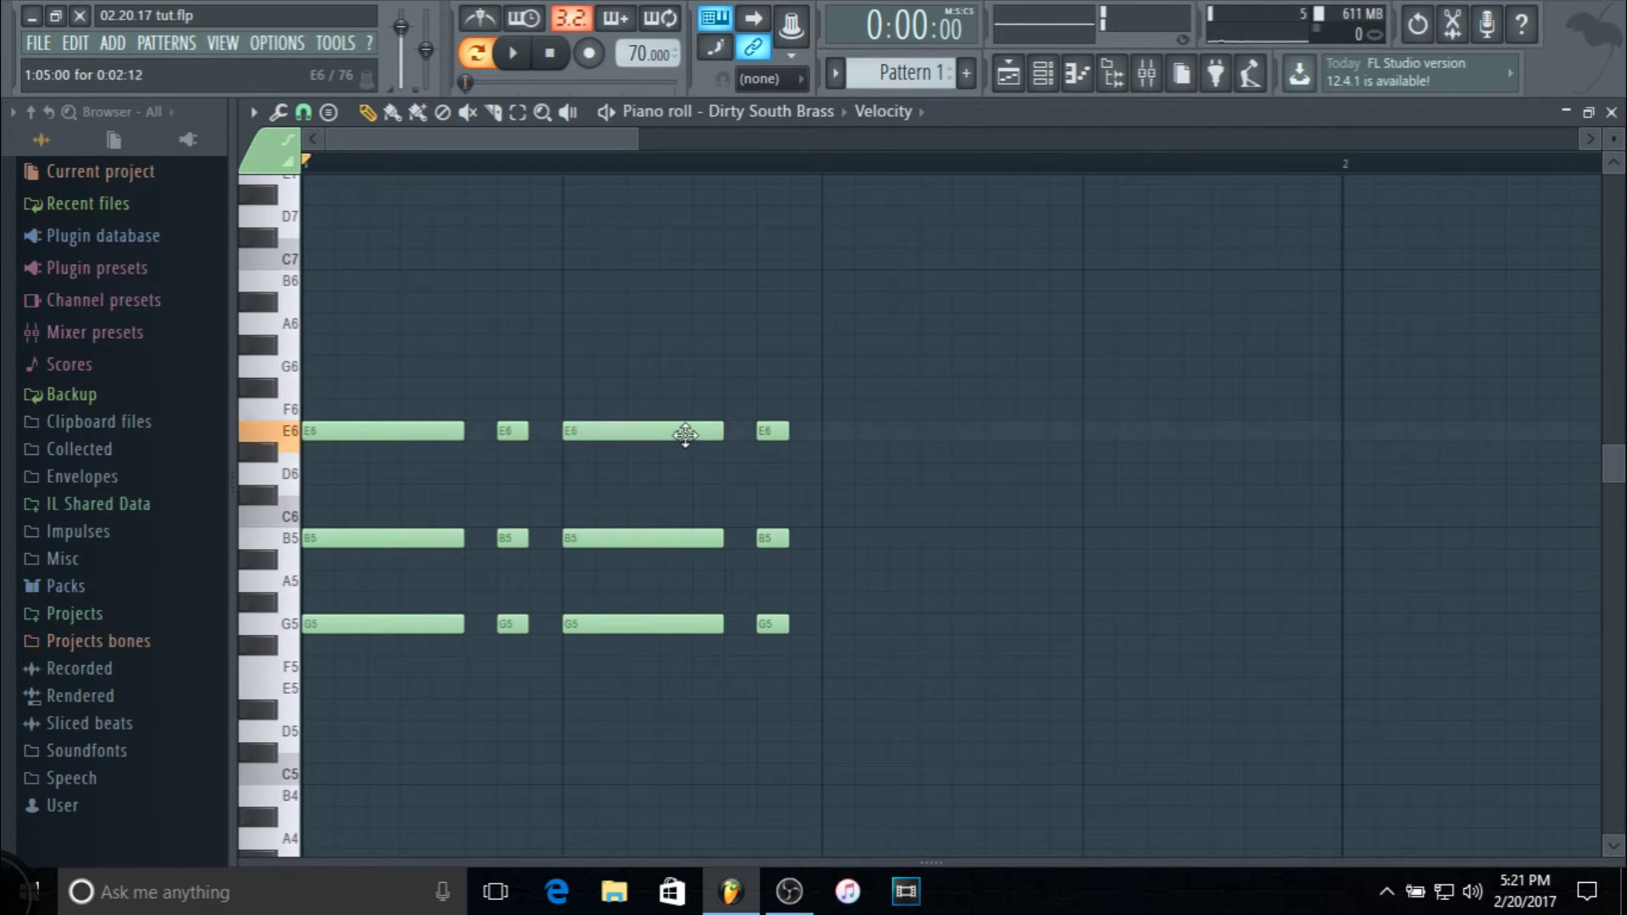
Add a 2.5-step E6, B5 and G5 chord at 1:09:00 and a half-step repeat at 1:12:00, and audition the pattern
click(826, 430)
click(831, 538)
click(832, 626)
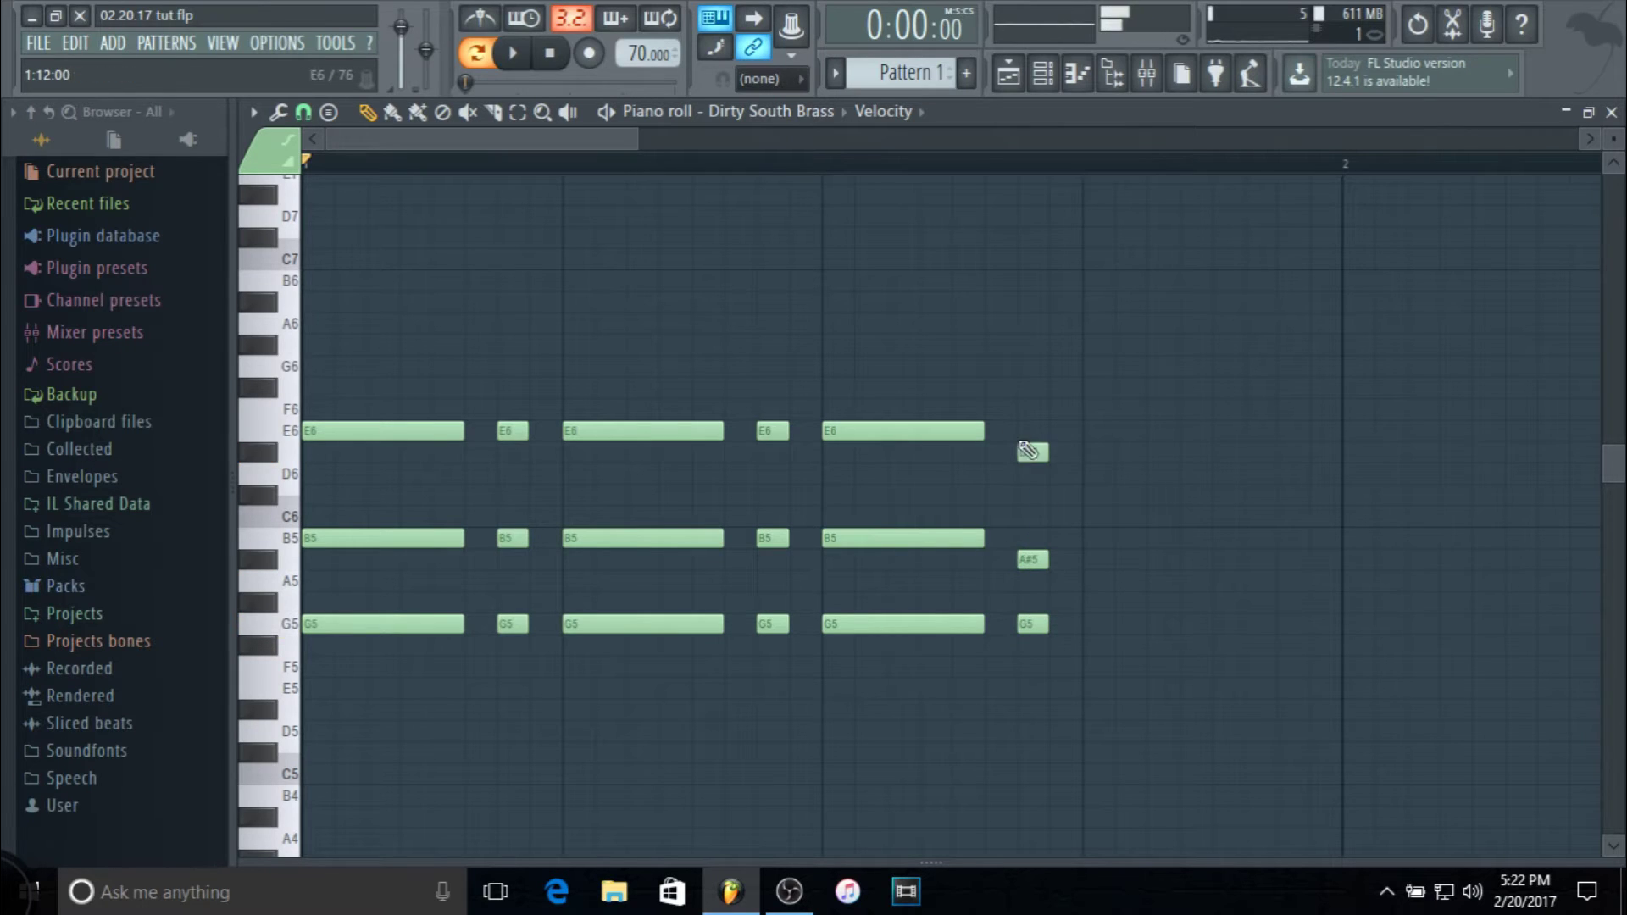
drag(1028, 450, 1031, 436)
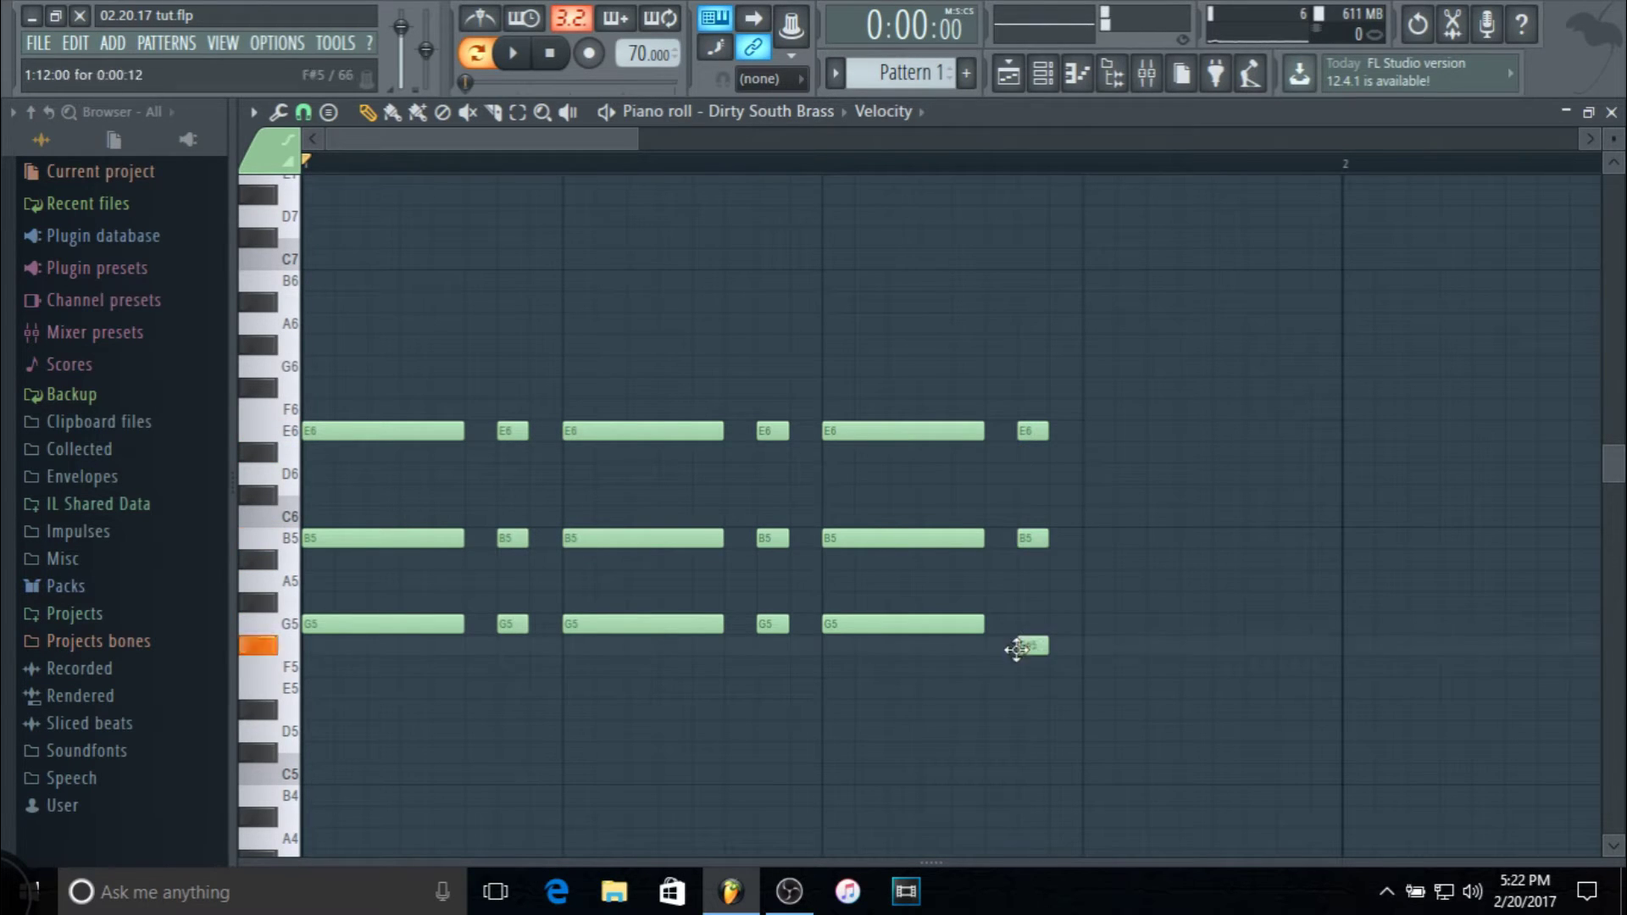
key(space)
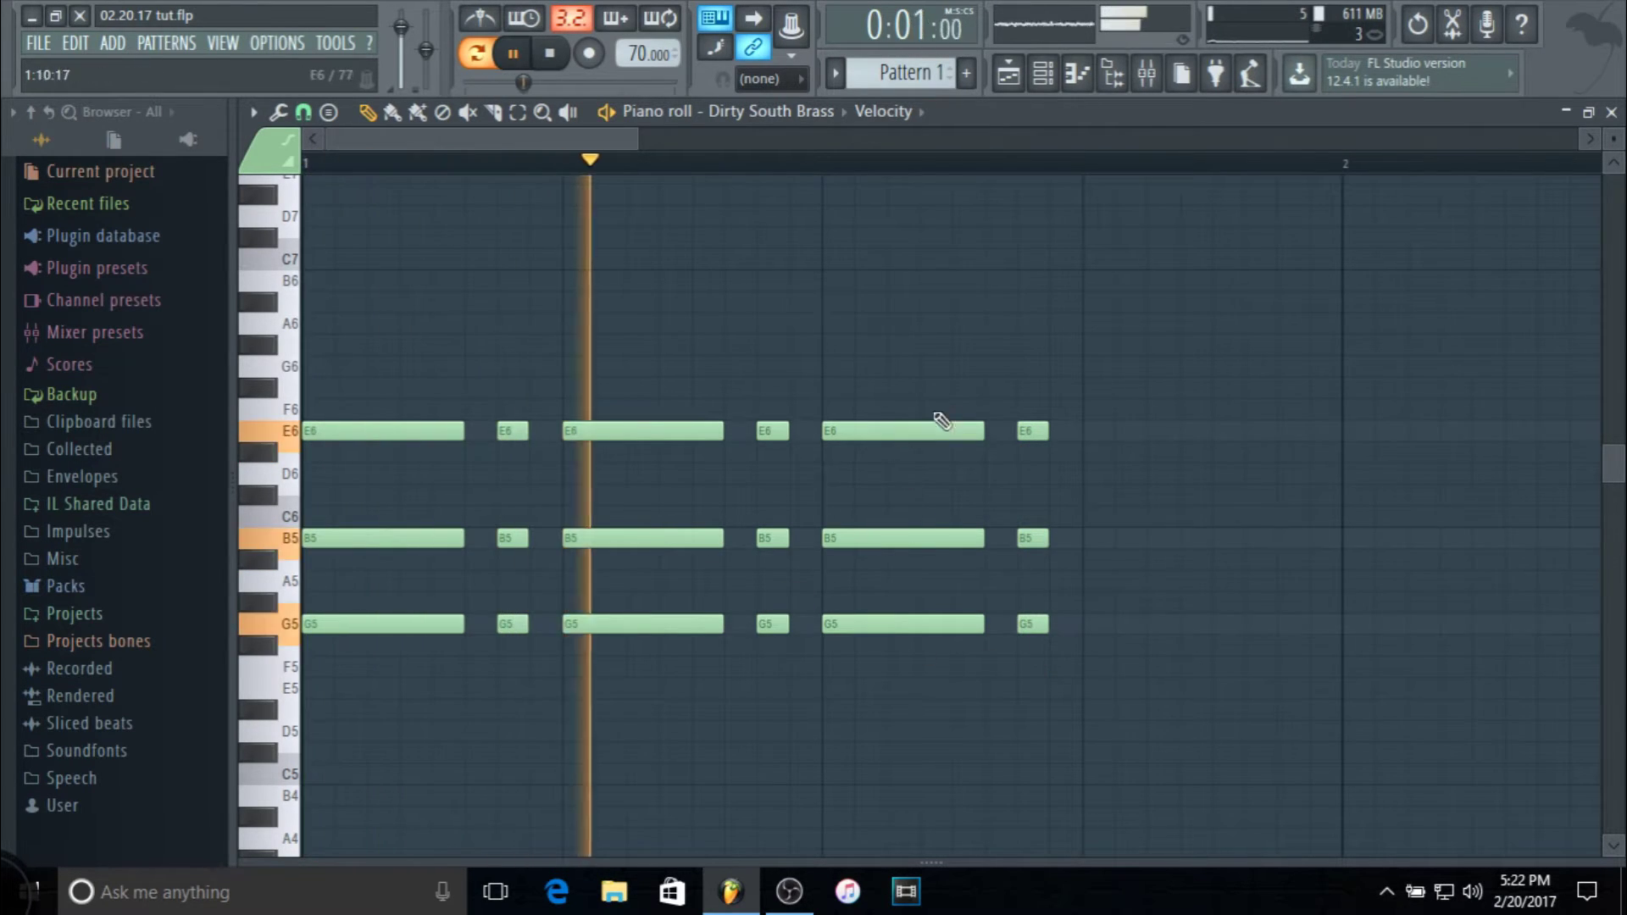
key(space)
Complete bar 1 with a 1.5-step E6, B5 and G5 chord at 1:13:00 and half-step repeats at 1:15:00 and 1:16:00
click(1087, 431)
click(1086, 538)
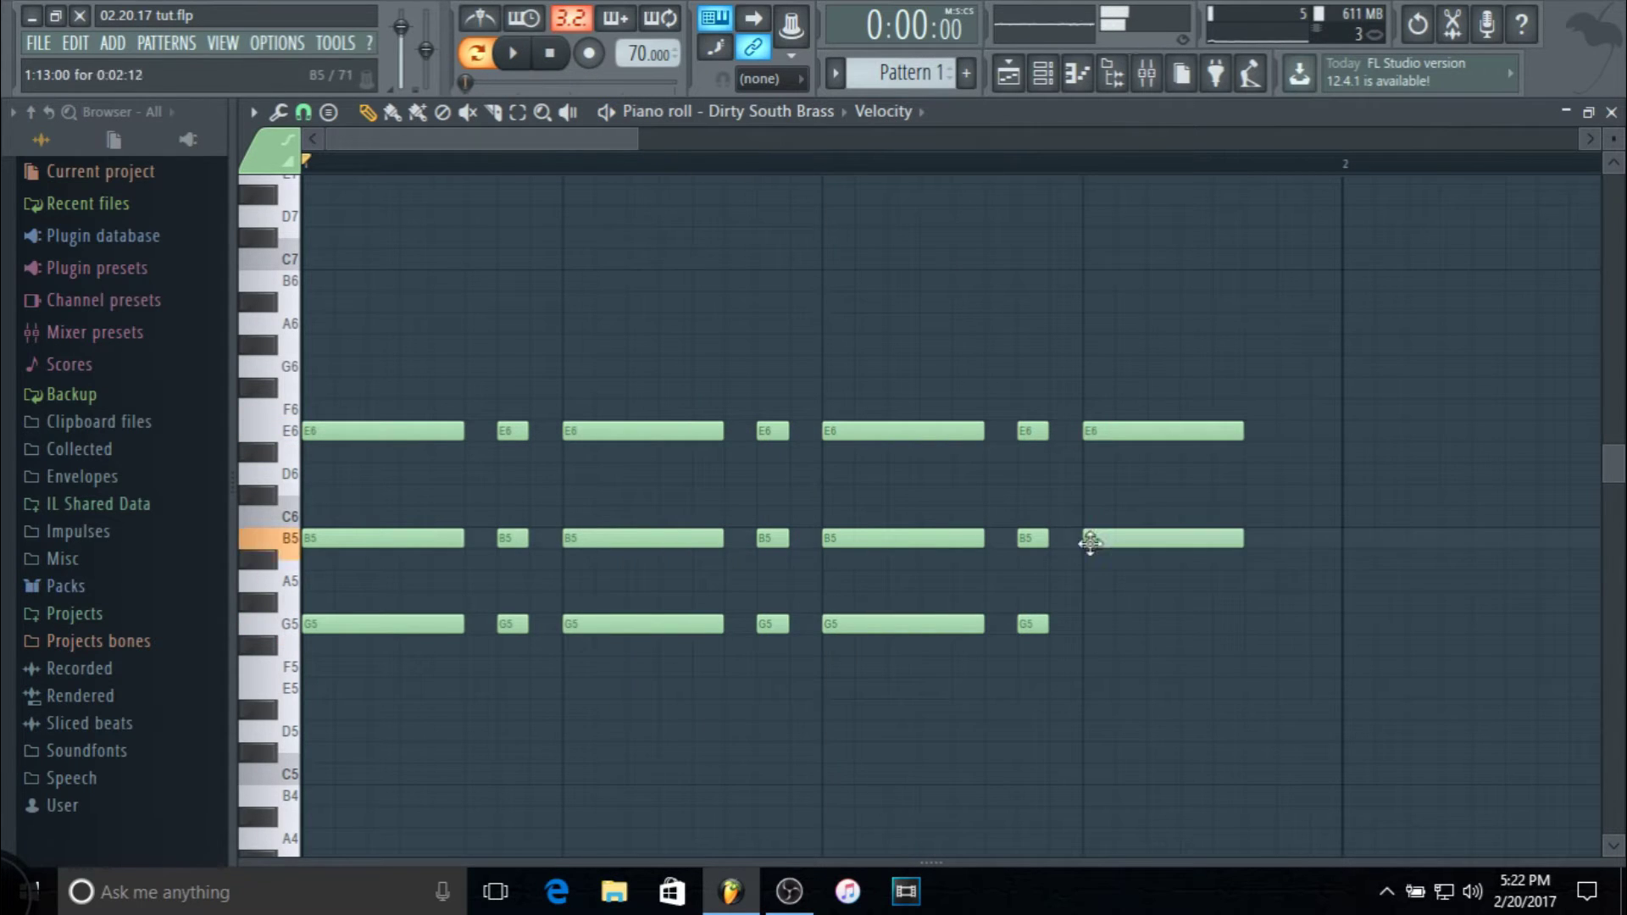
click(1088, 602)
drag(1102, 606, 1128, 618)
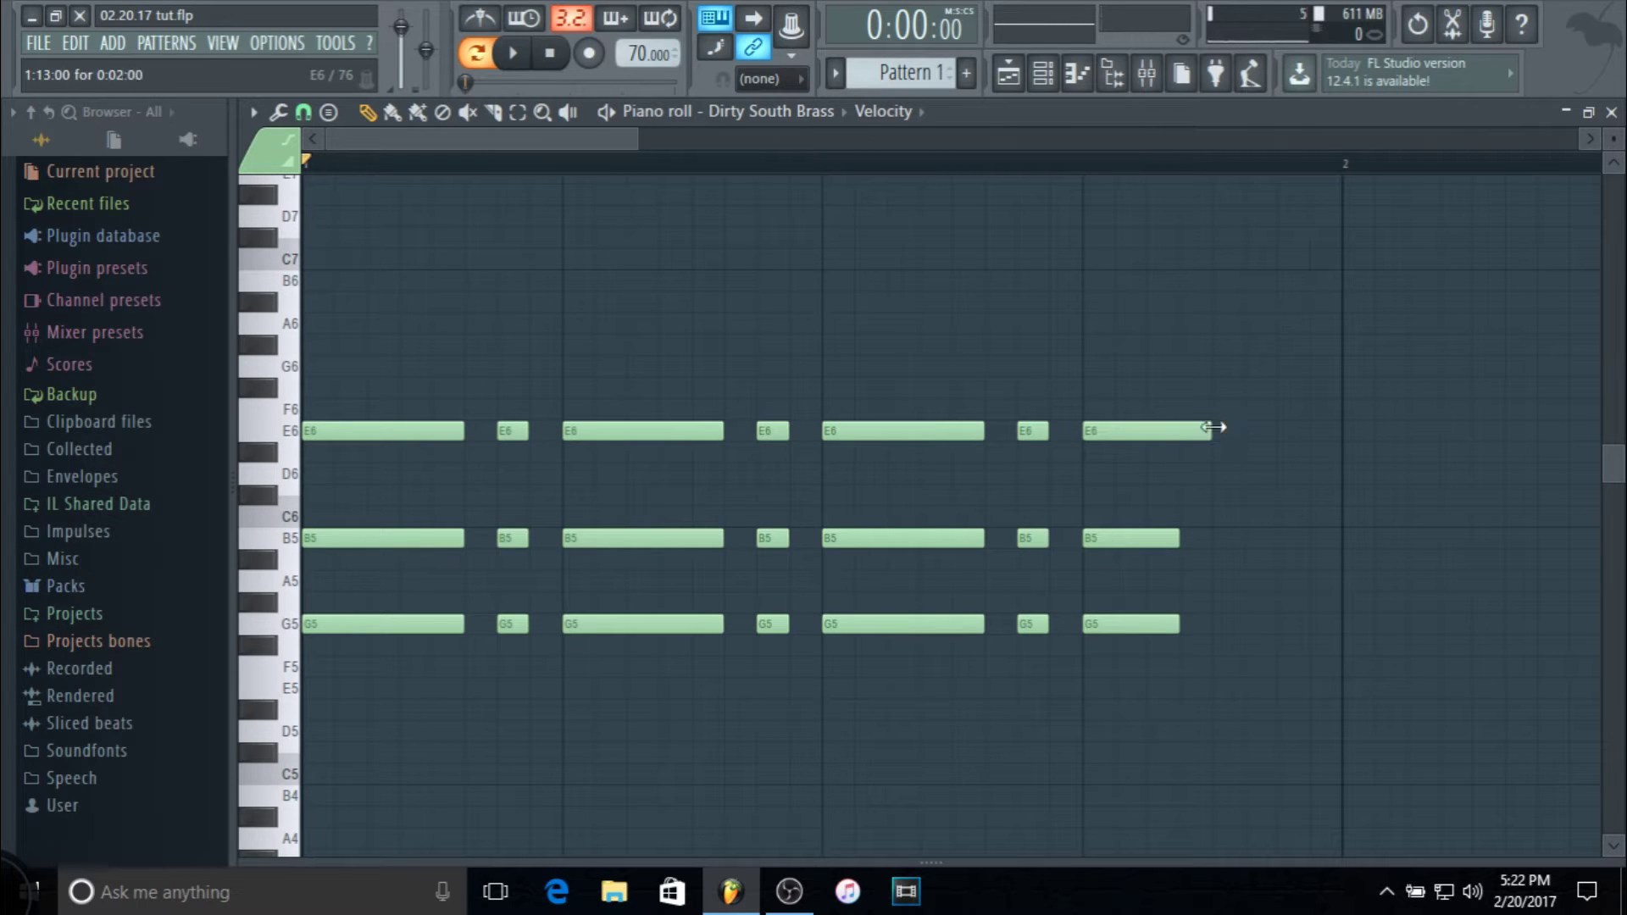
click(1284, 430)
click(1283, 538)
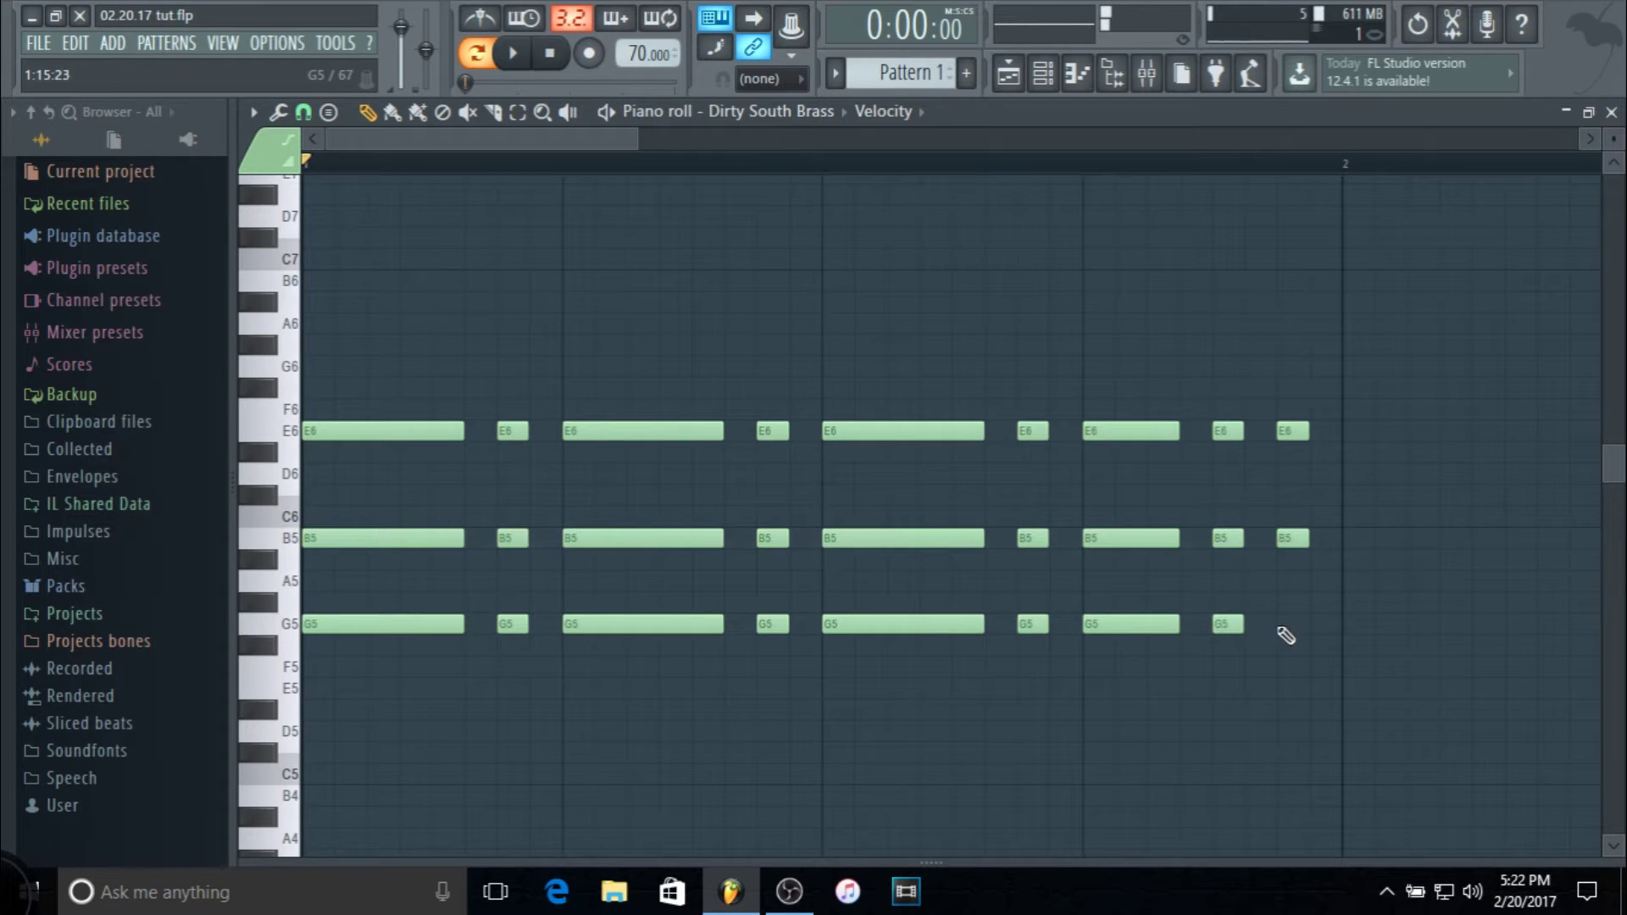
Add a 2.5-step E6, C6 and G5 chord at 2:01:00 and a half-step repeat at 2:04:00, and play the pattern back
click(1356, 431)
click(1354, 516)
click(1356, 624)
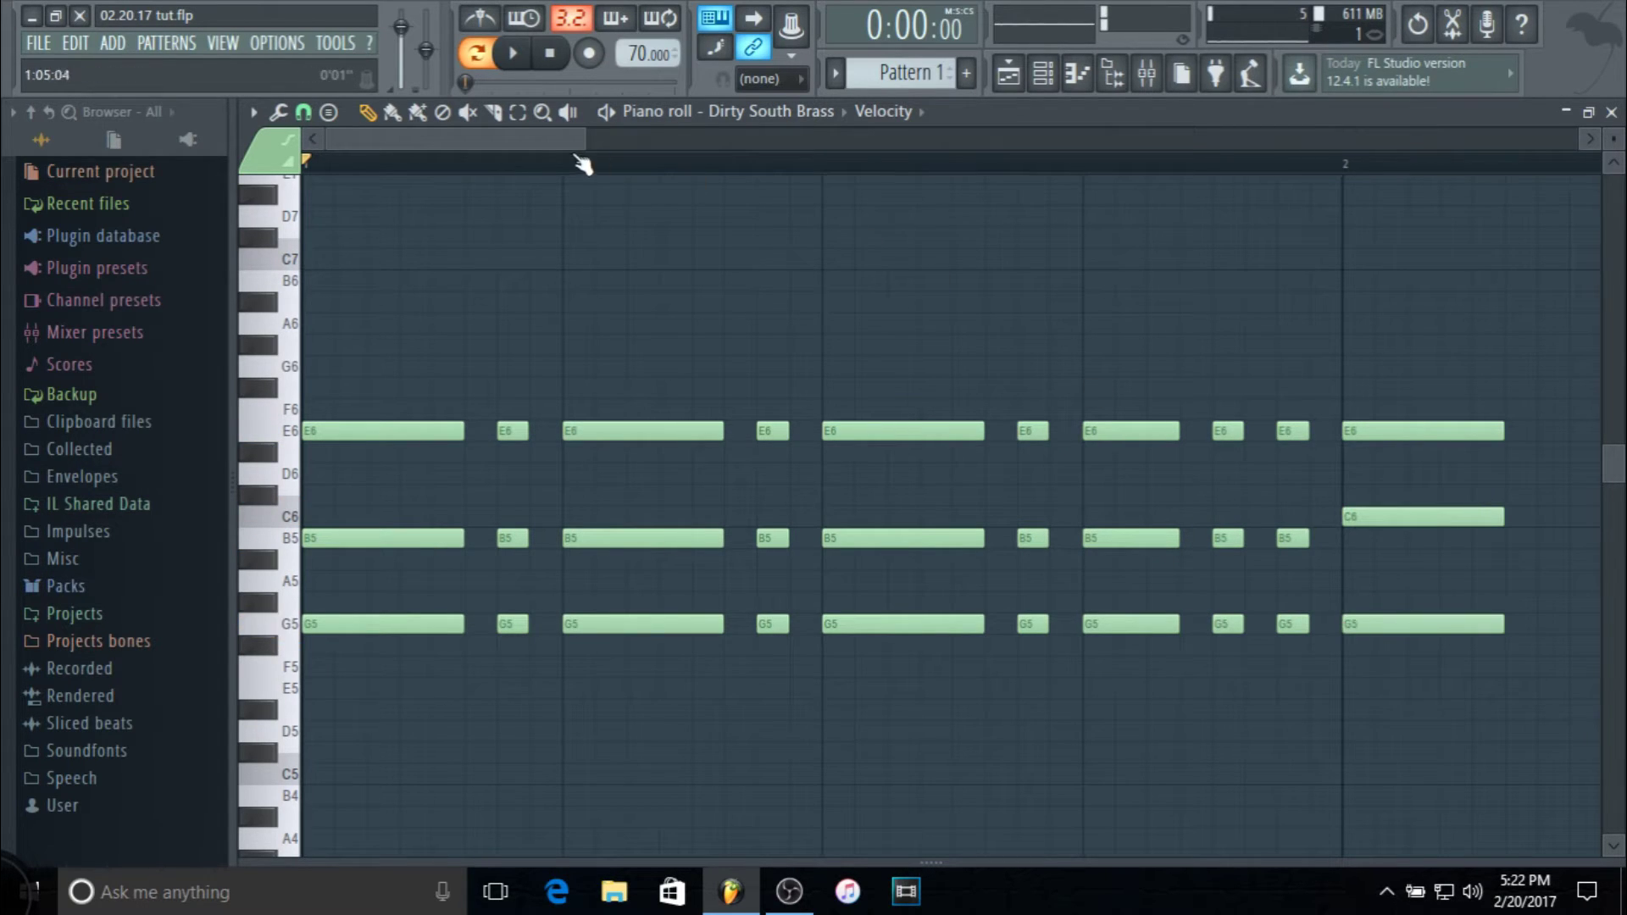
scroll(665, 182, right, 5)
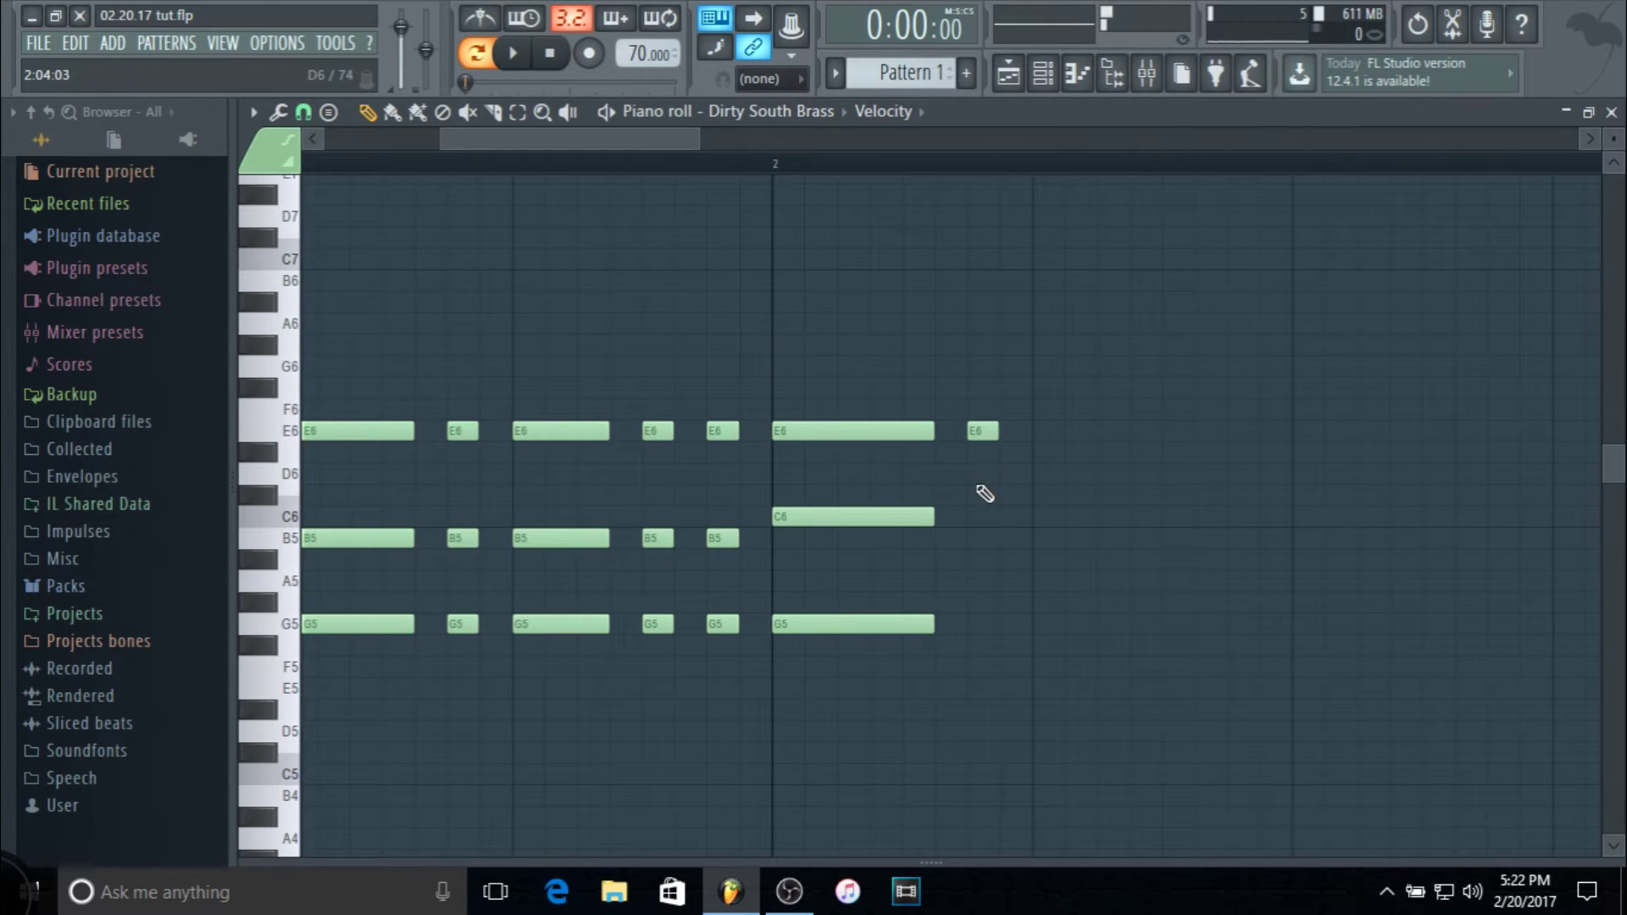
click(981, 516)
drag(983, 581, 981, 625)
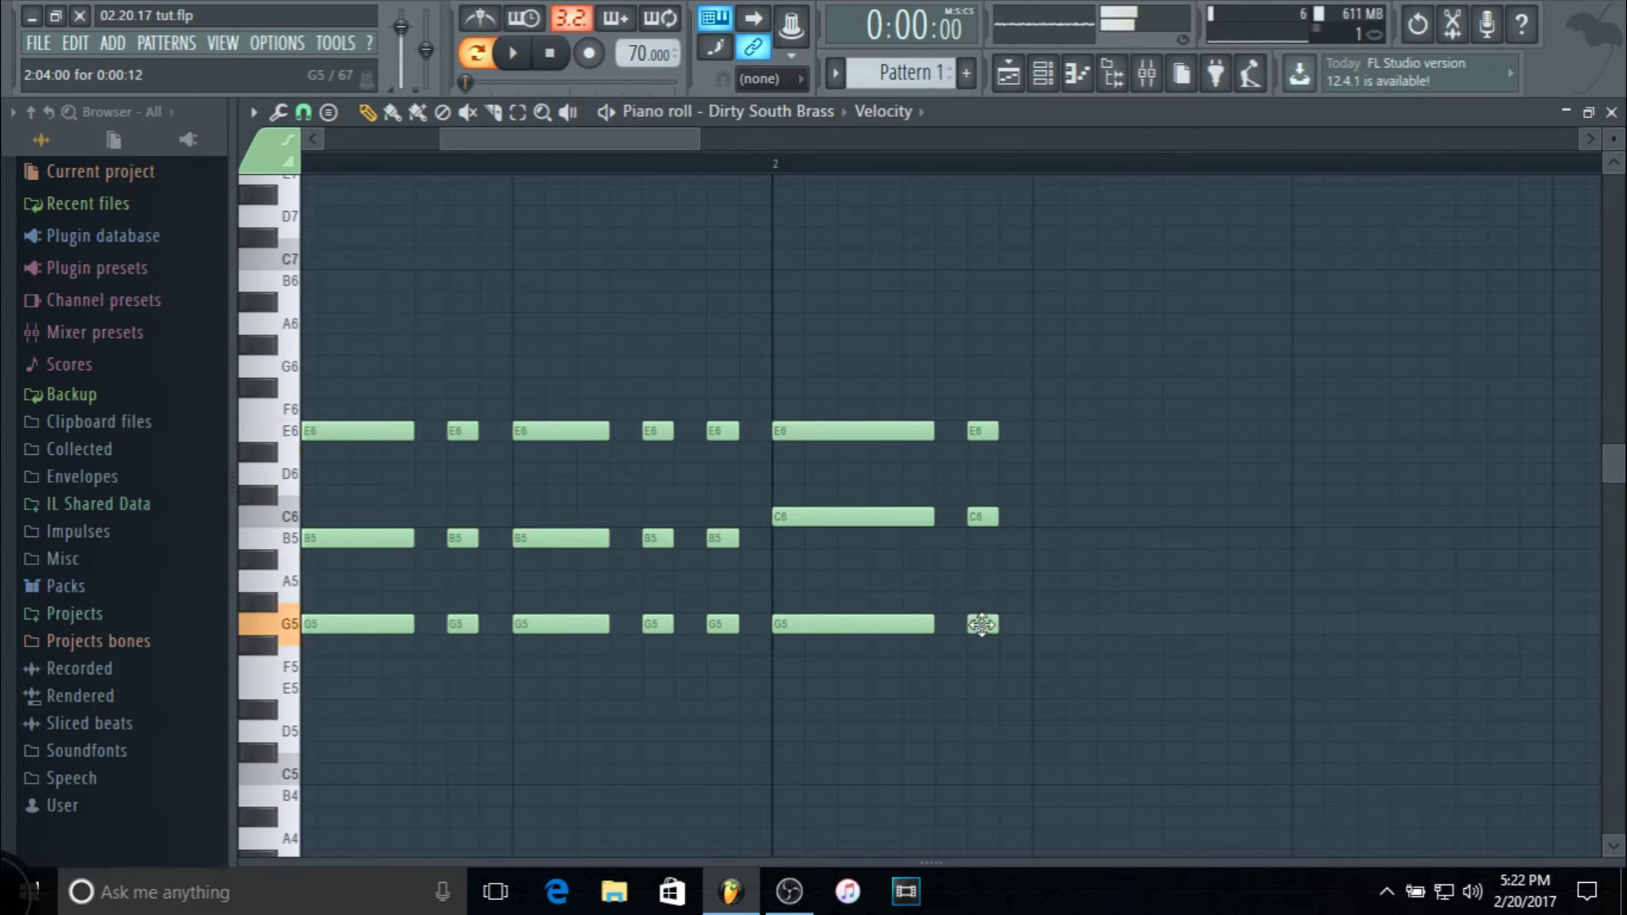
key(space)
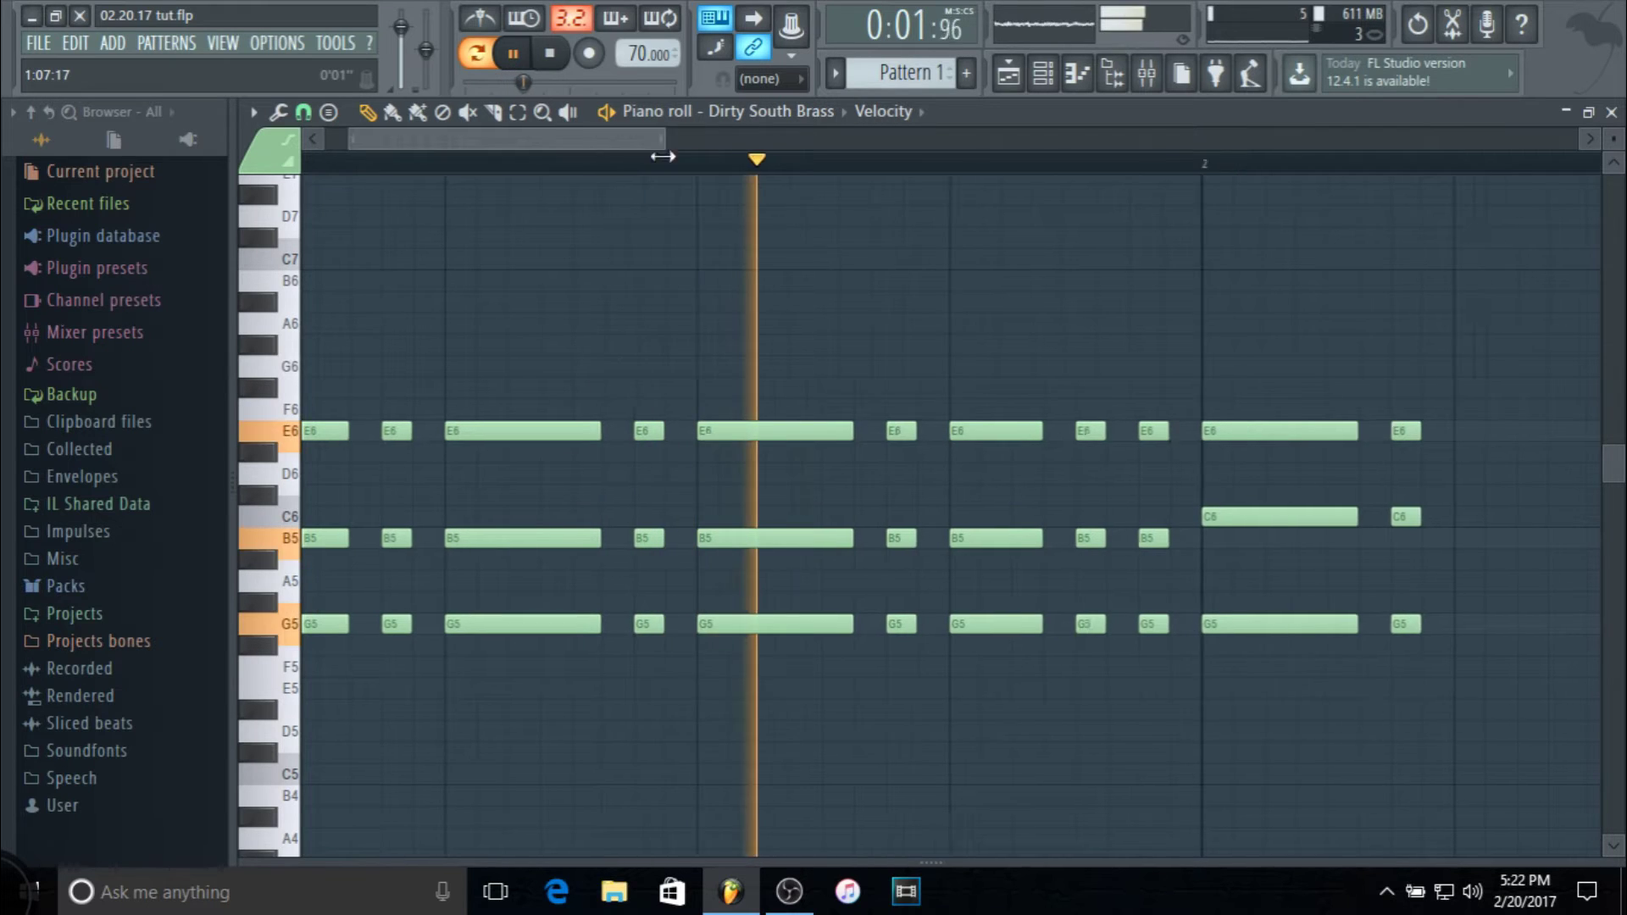
scroll(669, 152, right, 5)
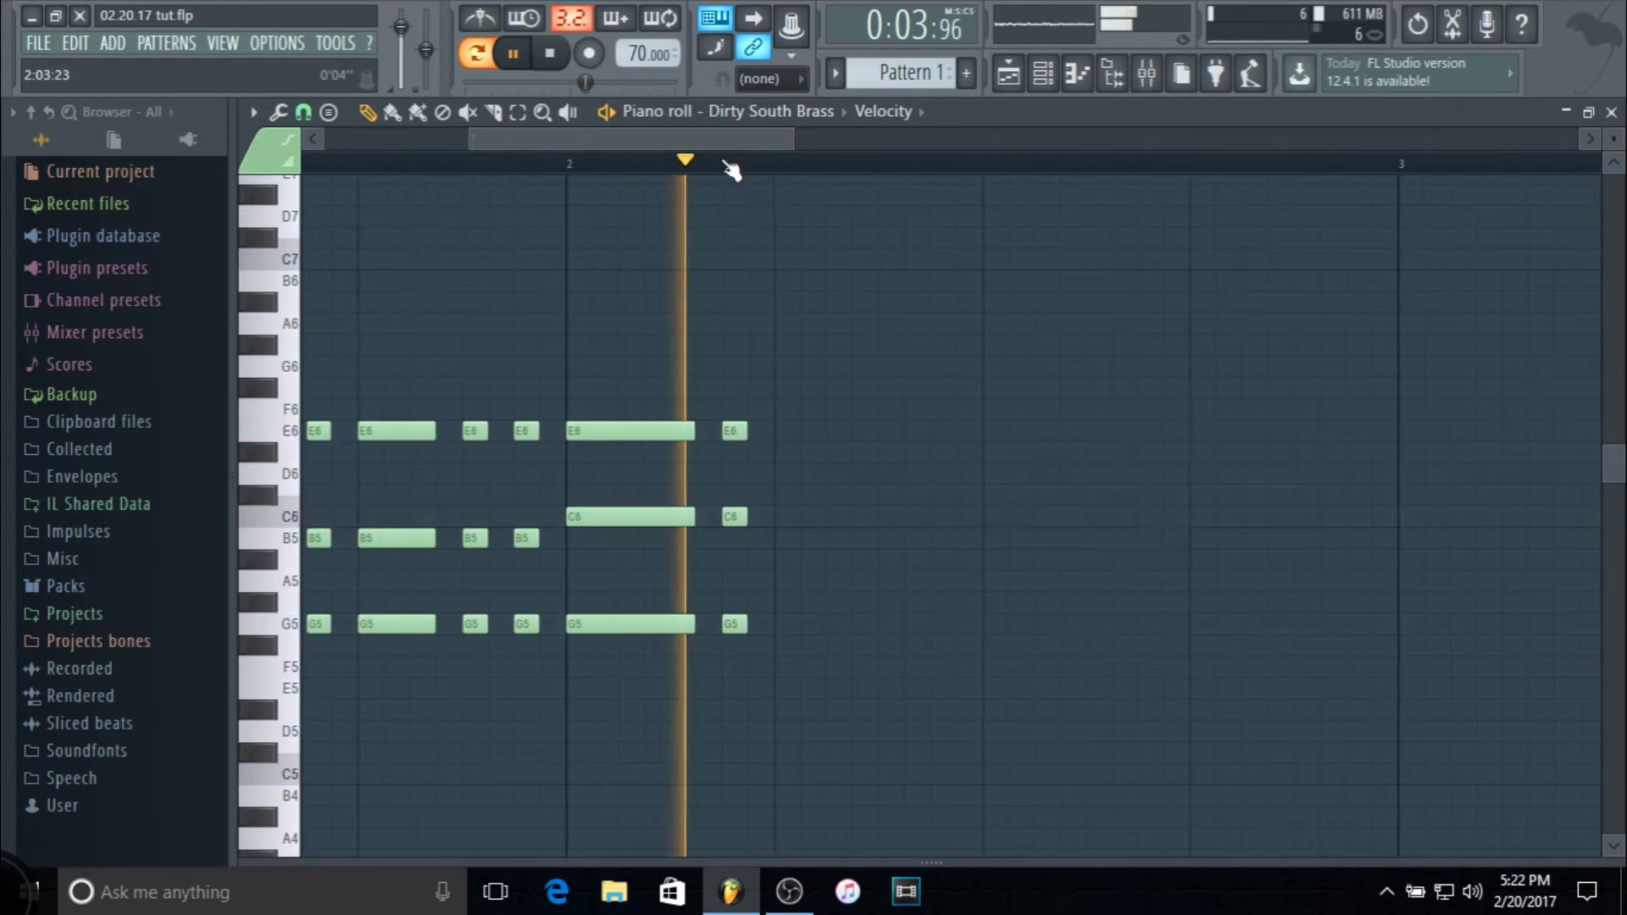
key(space)
Add a 2.5-step E6, C6 and G5 chord at 2:05:00 and briefly audition the pattern
click(805, 436)
drag(810, 436, 795, 449)
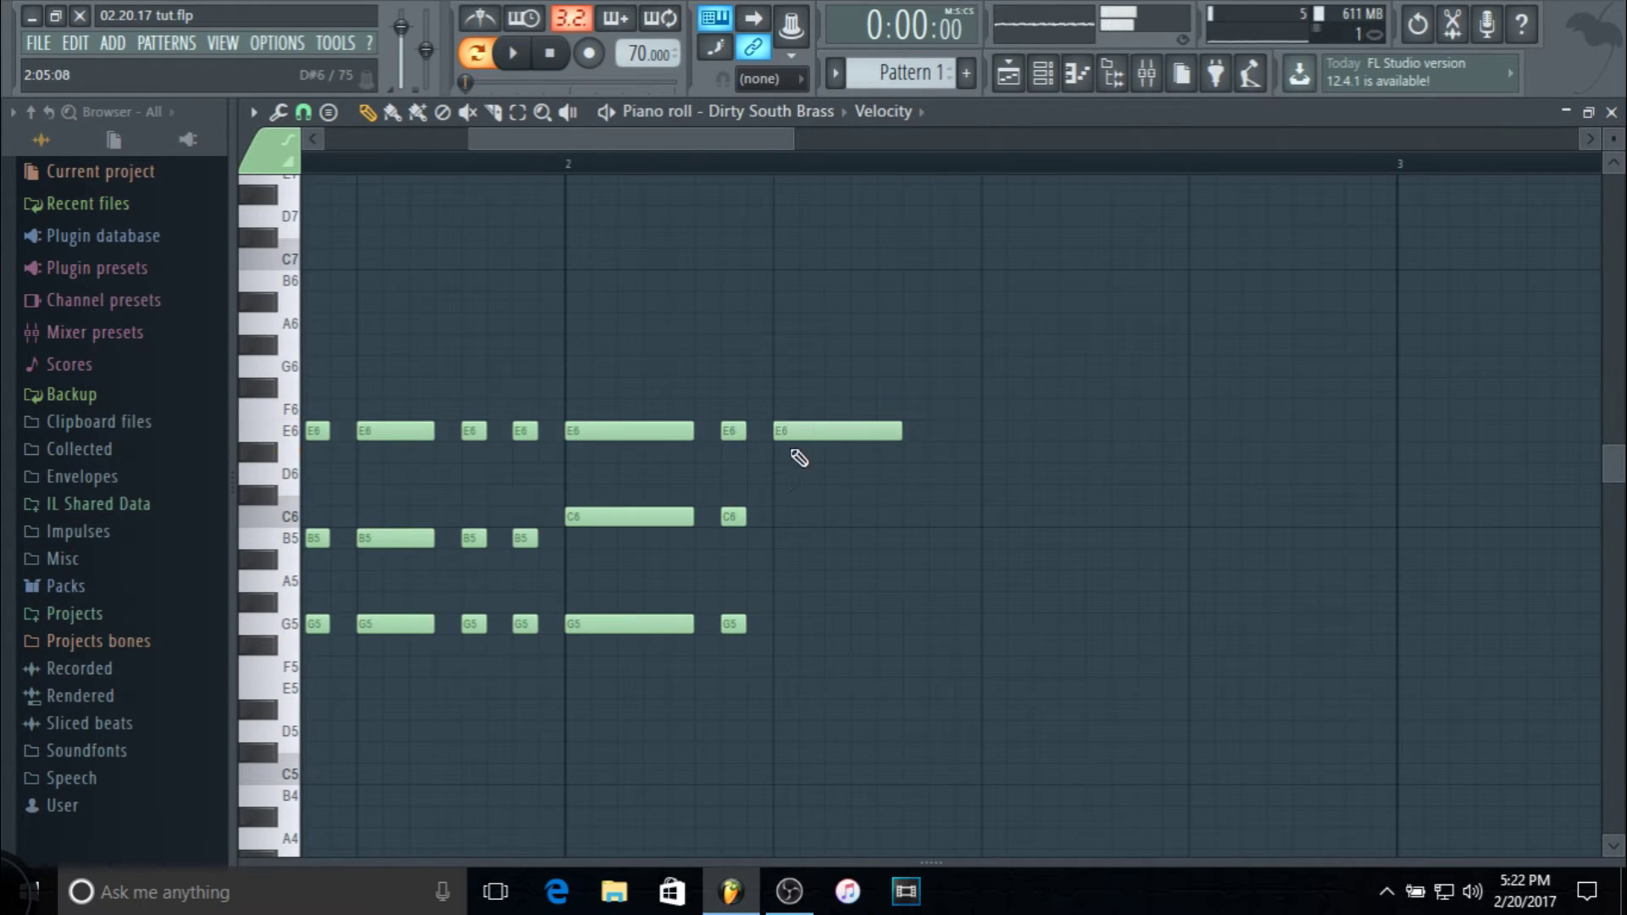
click(778, 517)
click(788, 624)
key(space)
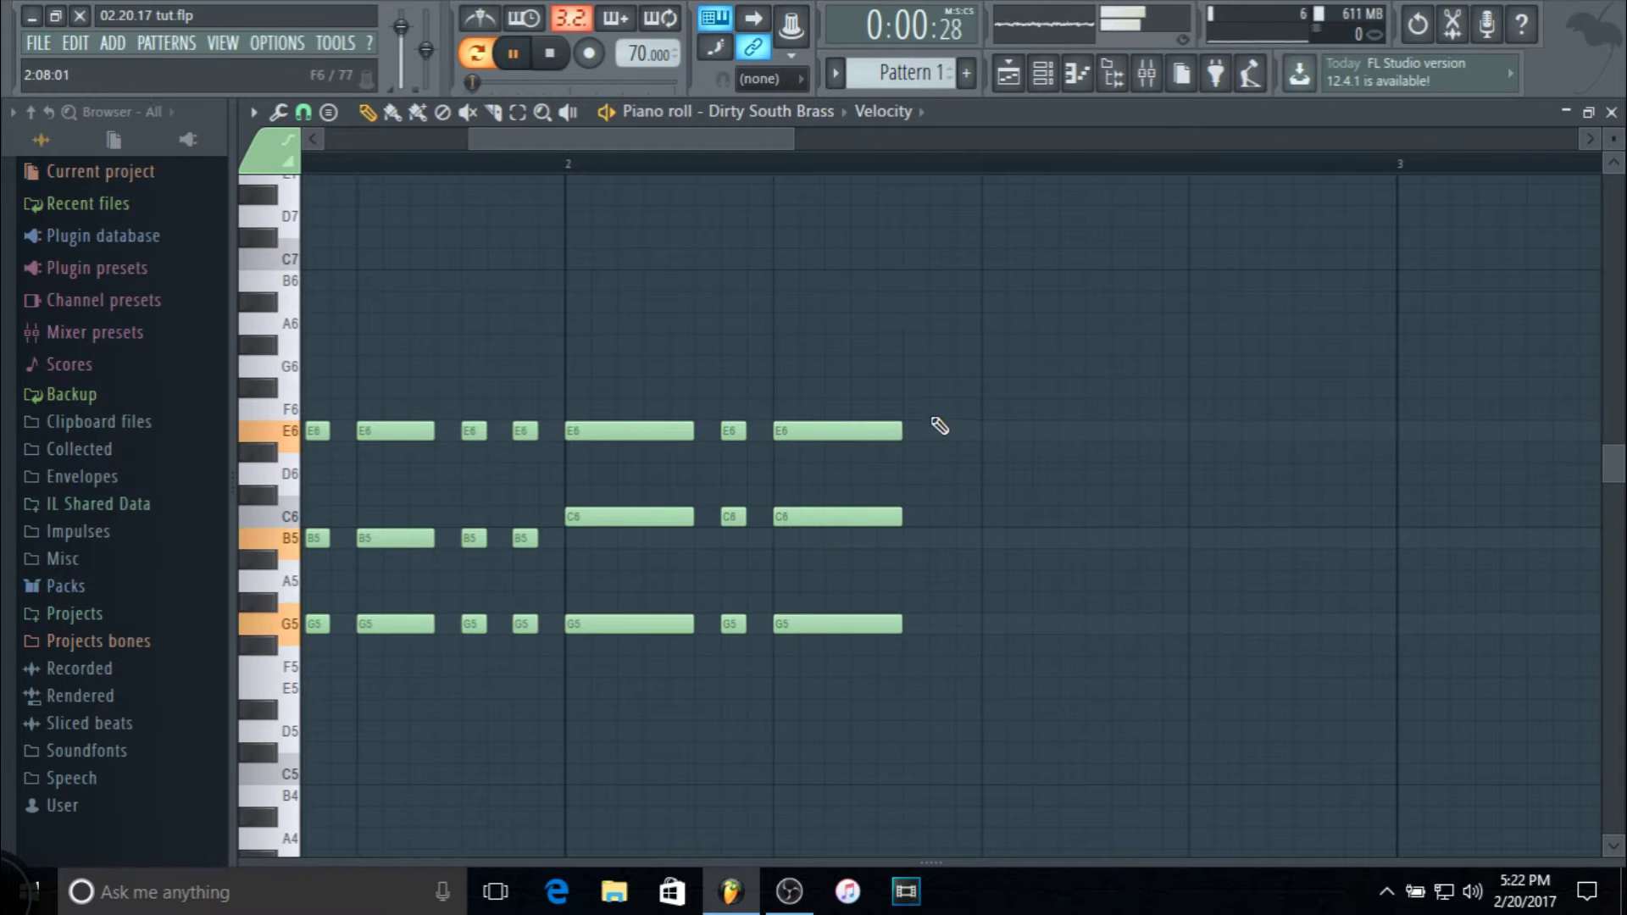
key(space)
Add a half-step E6, C6 and G5 chord at 2:08:00 and play the pattern from the start
click(937, 431)
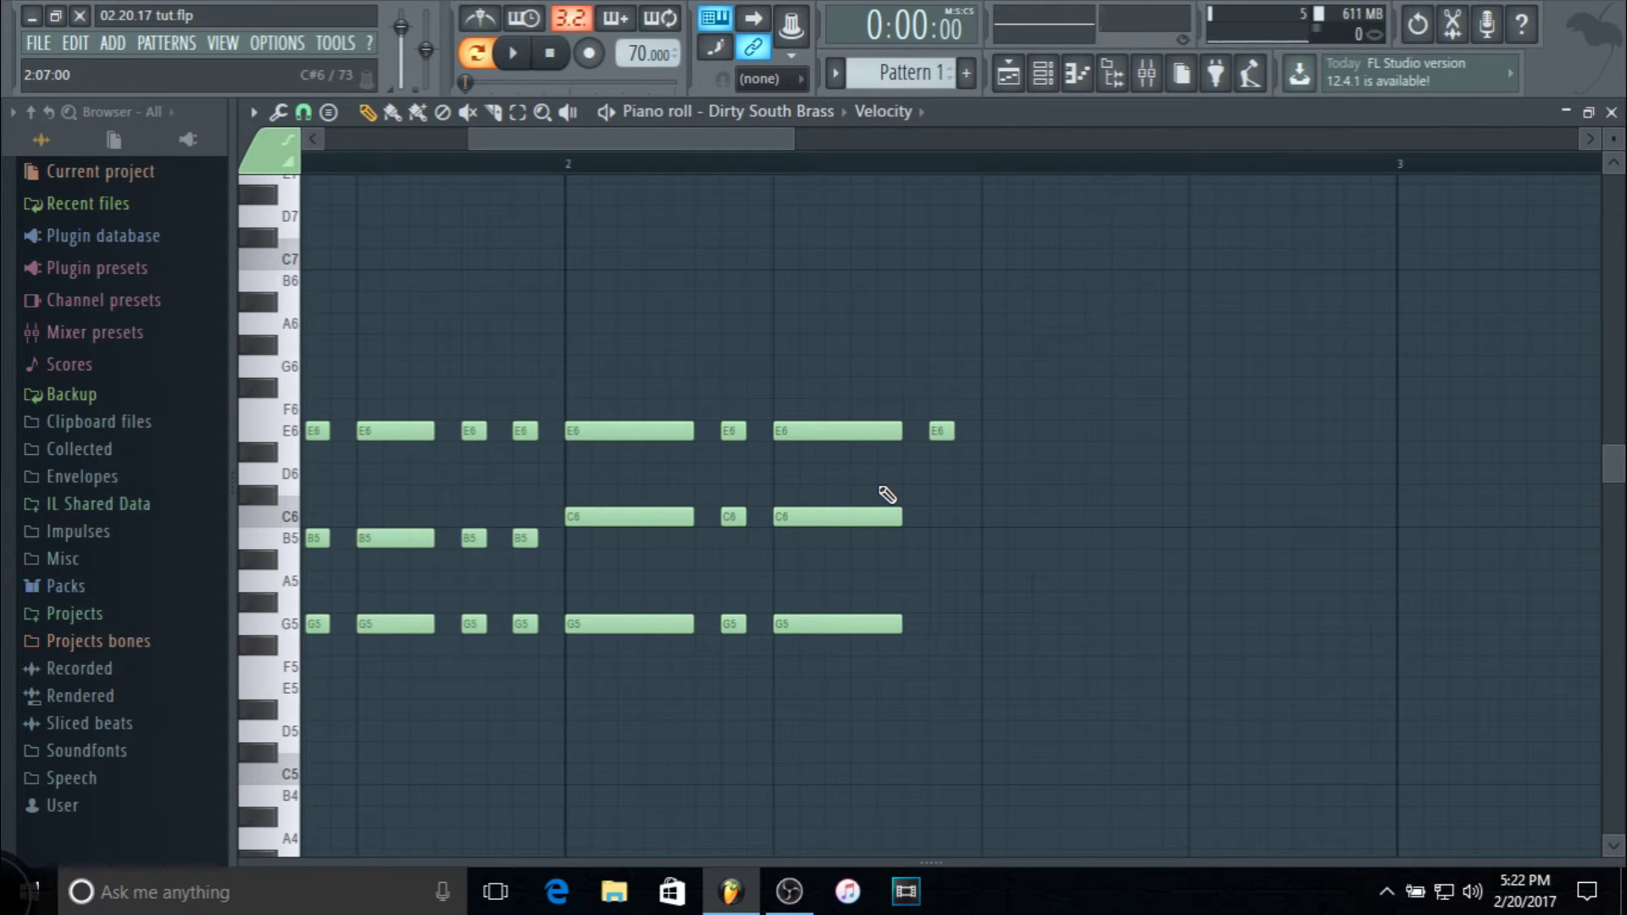
scroll(887, 495, left, 5)
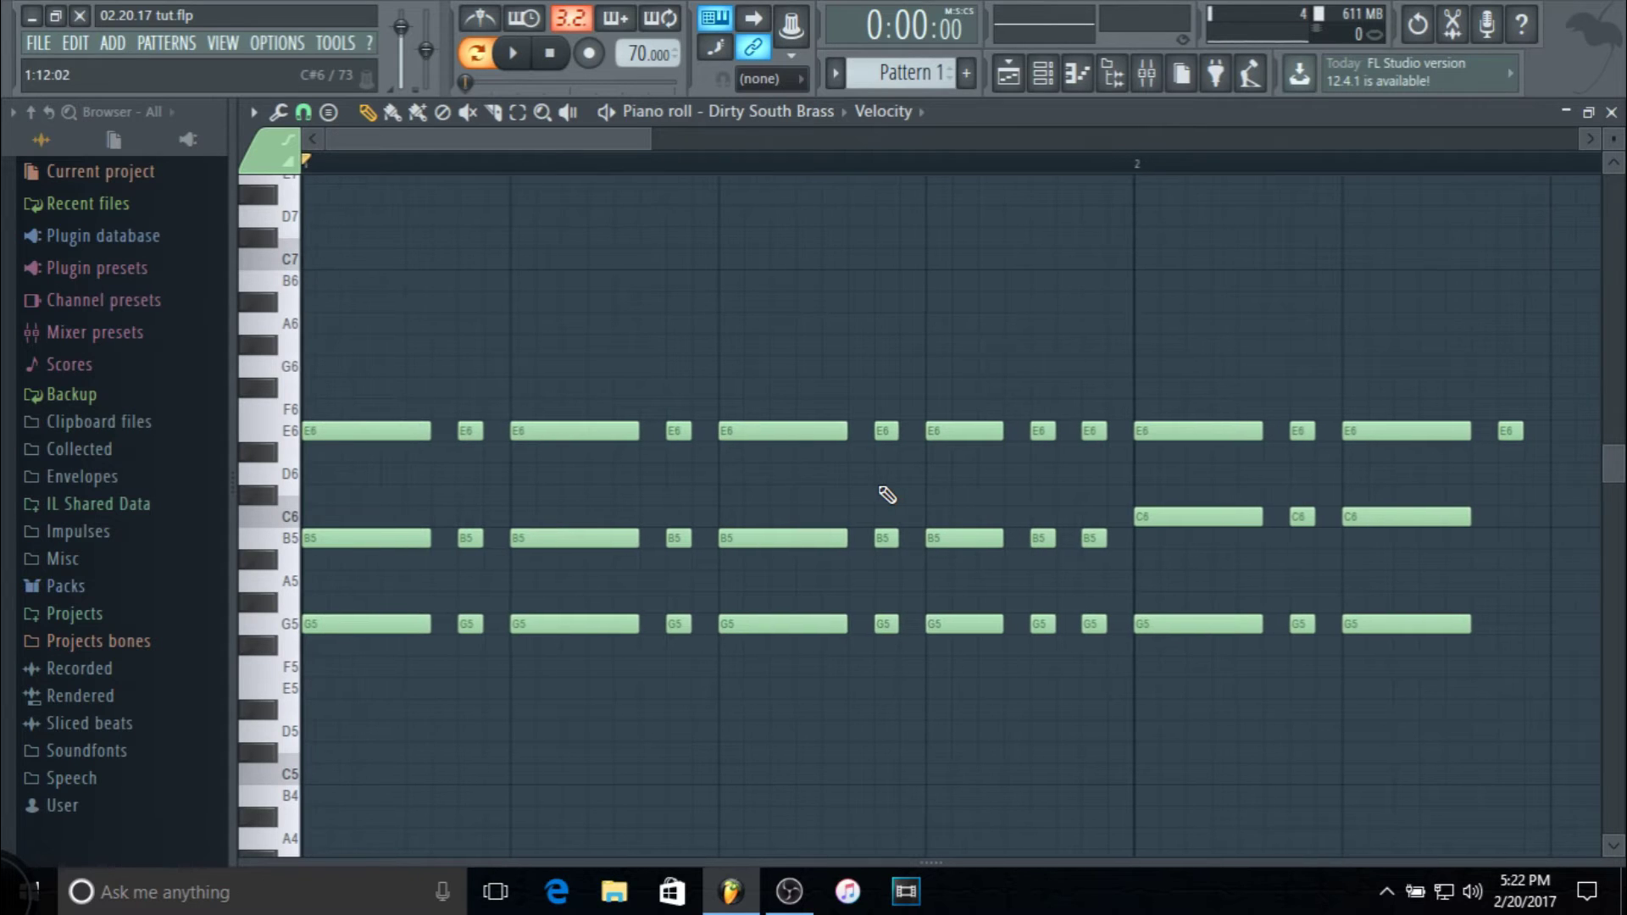
key(space)
scroll(697, 144, right, 6)
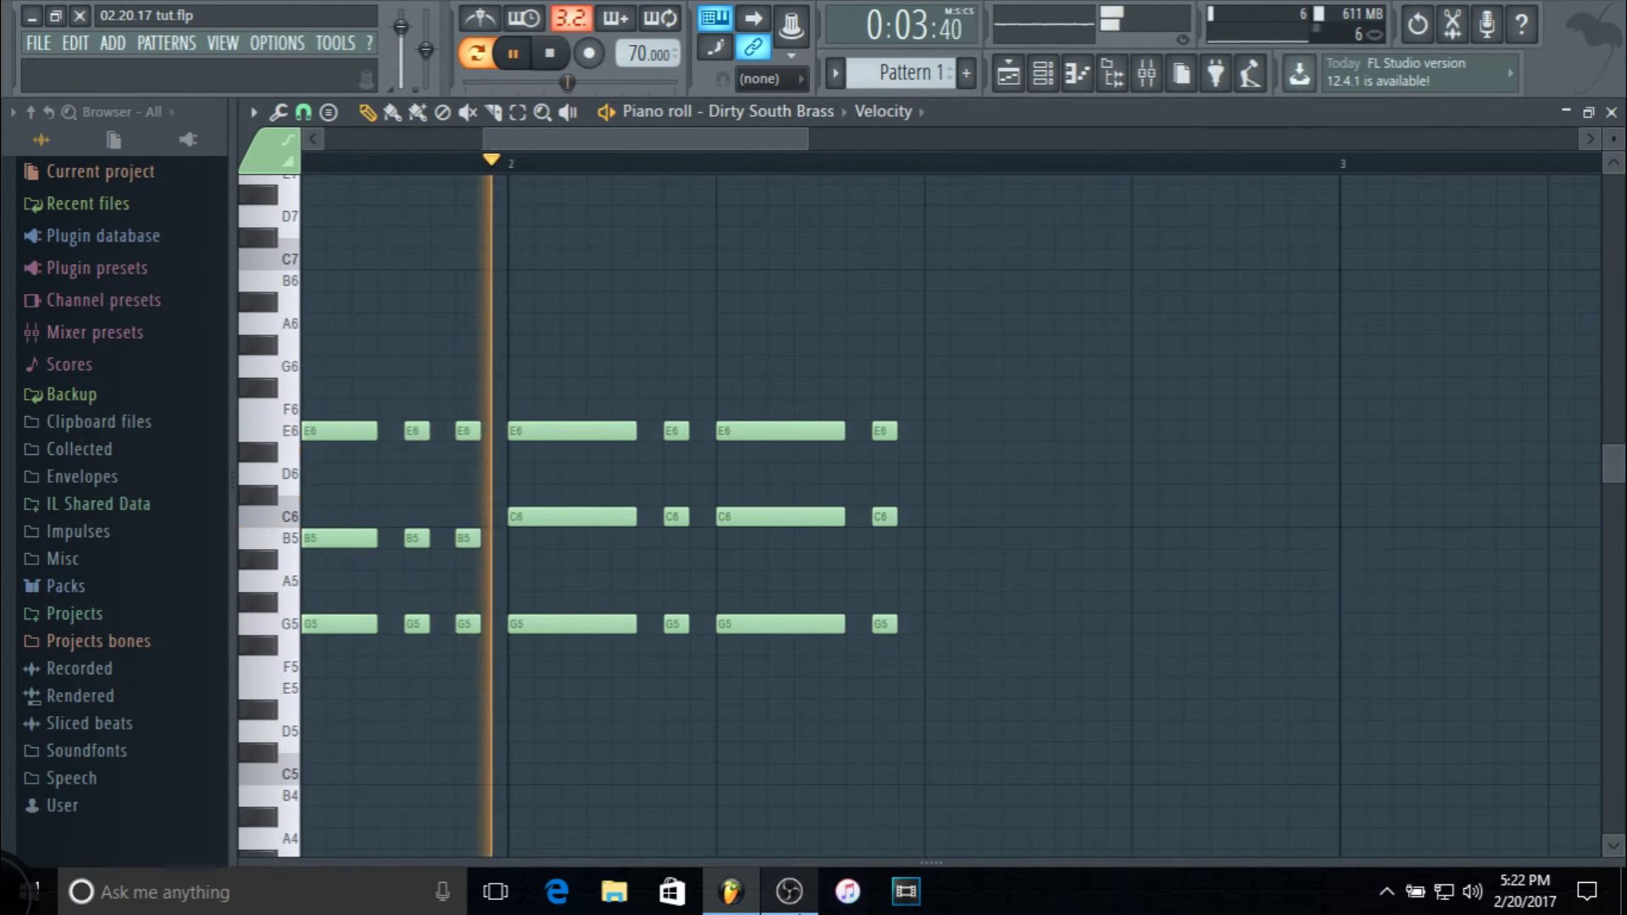
click(793, 897)
click(793, 897)
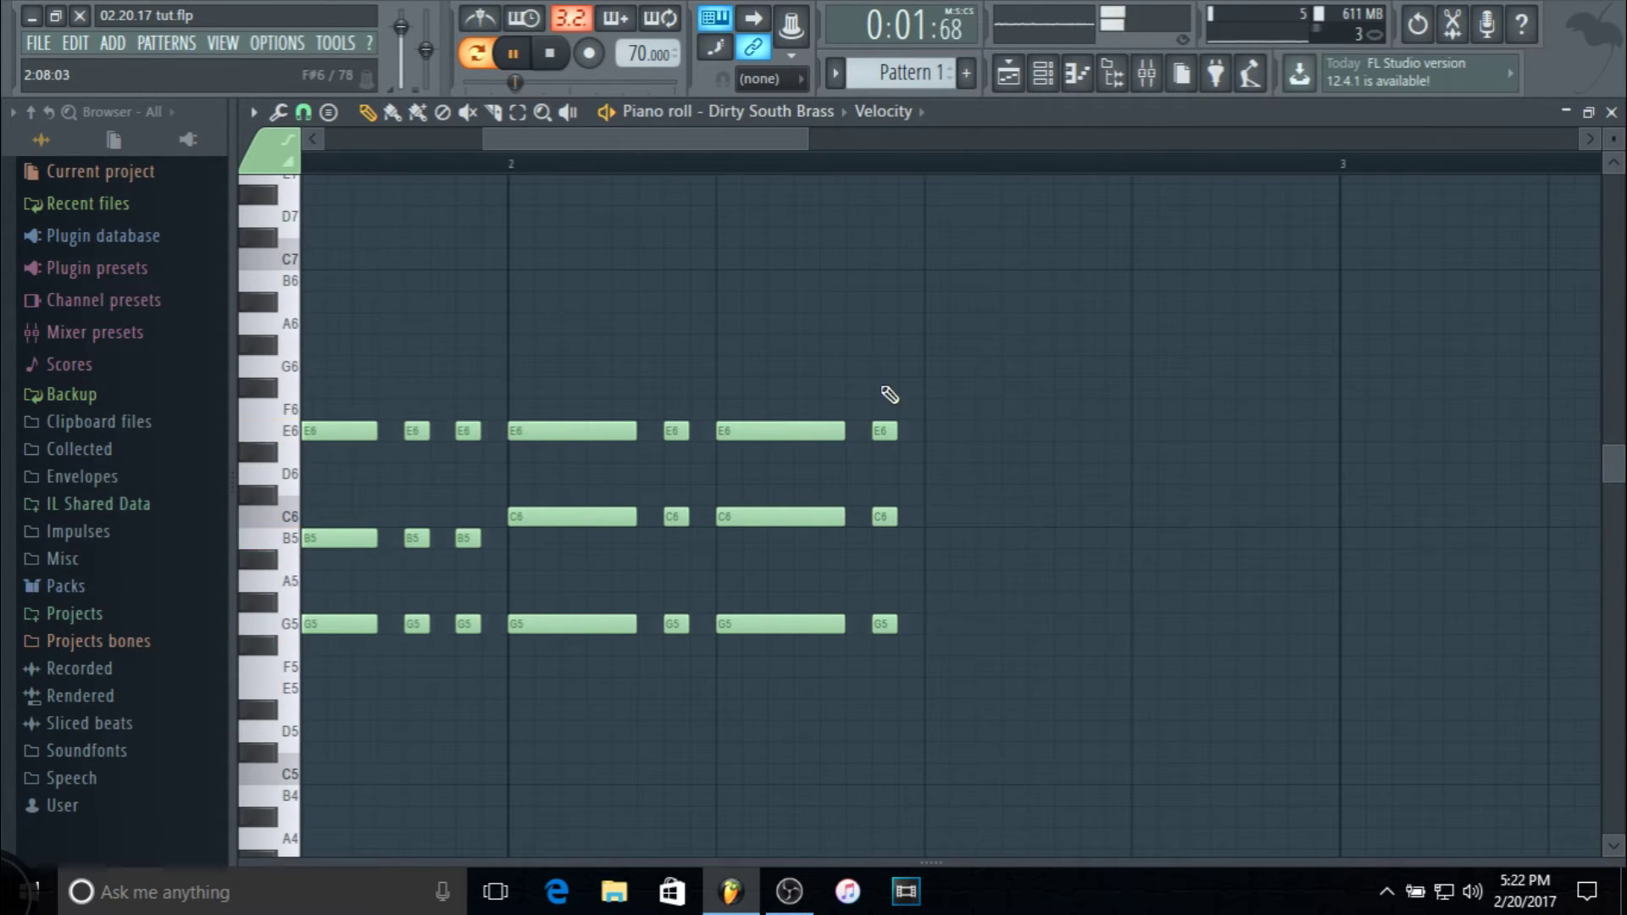
Add a 2.5-step E6, C6 and G5 chord at 2:09:00 and a half-step repeat at 2:12:00
click(945, 430)
click(937, 517)
click(932, 624)
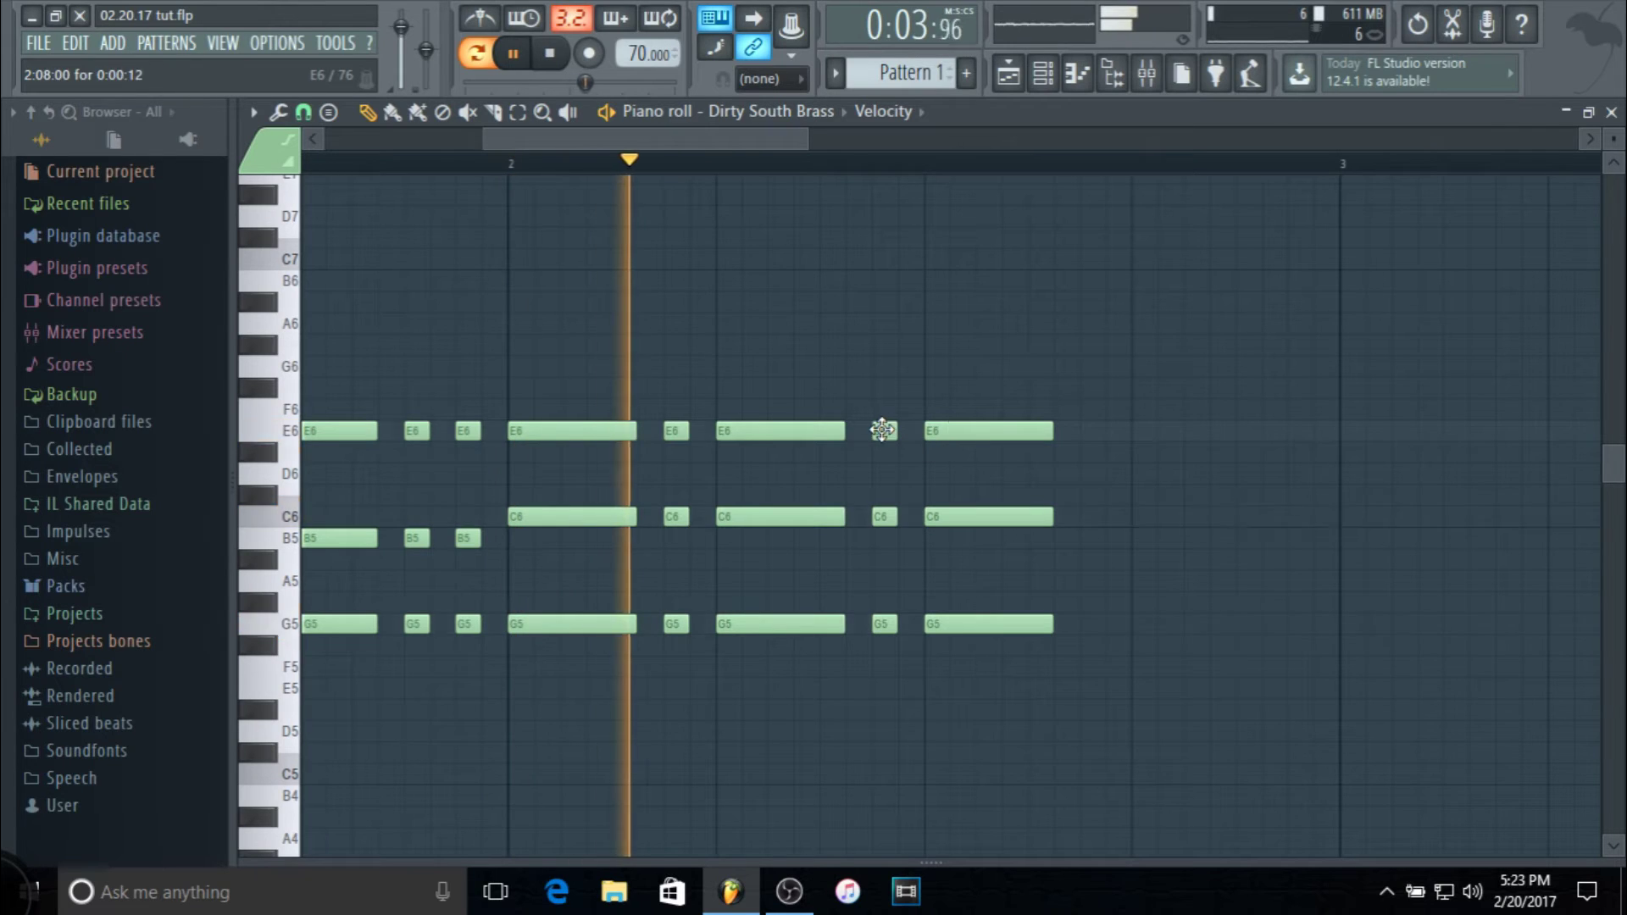
click(1092, 517)
click(1094, 623)
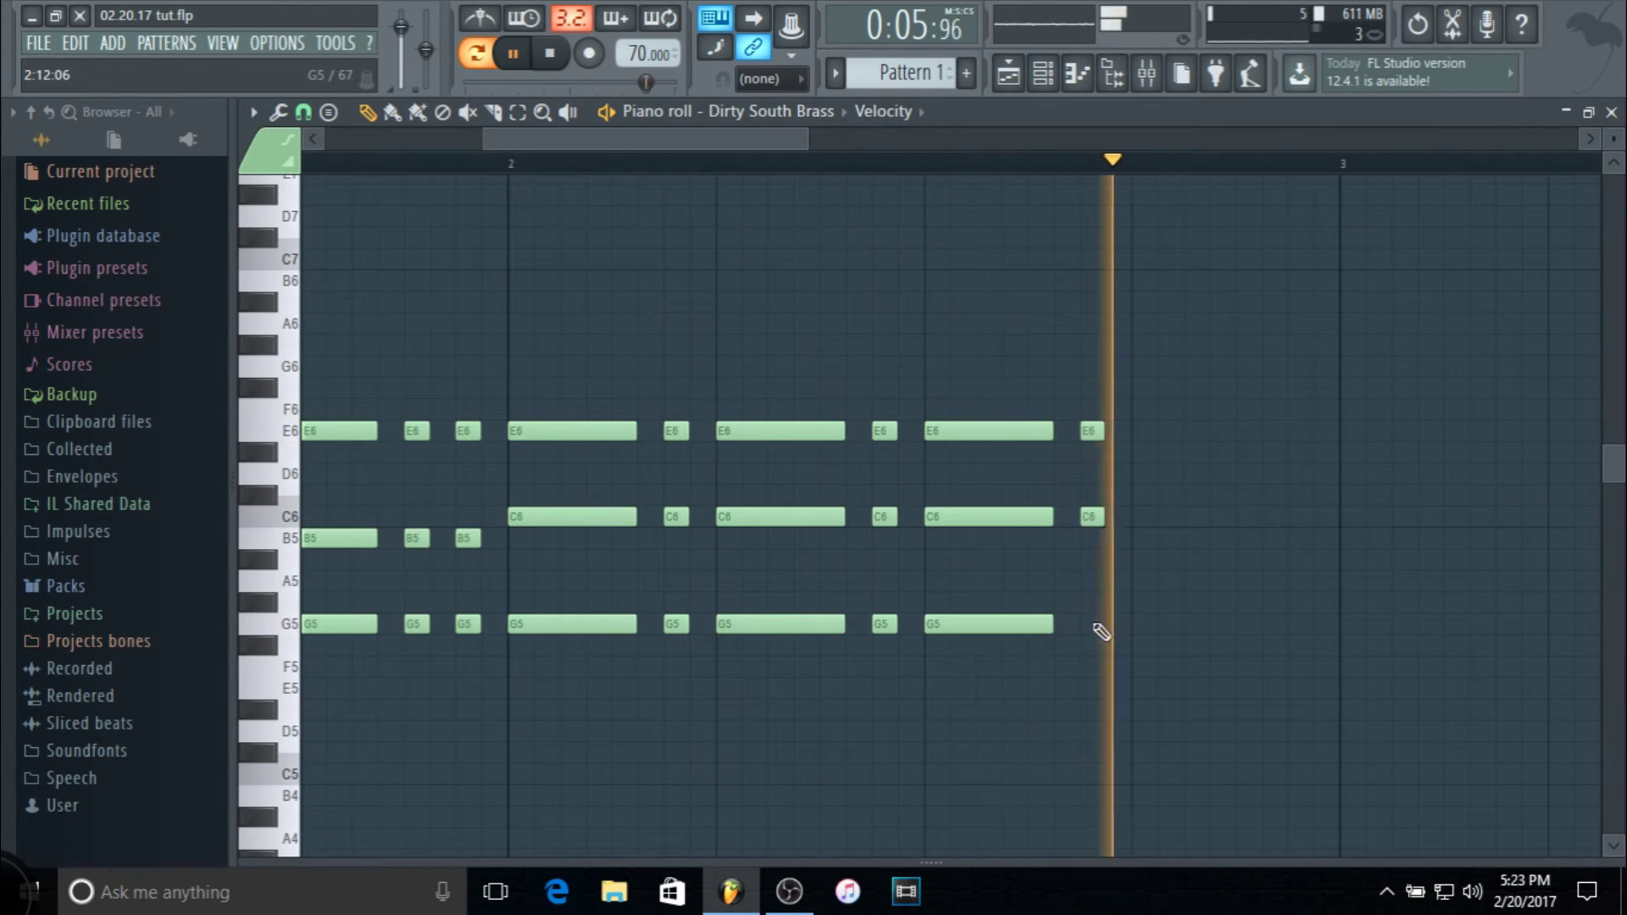
Complete the 2:12:00 chord with G5 and add a 1.5-step E6, C6 and G5 chord at 2:13:00
key(space)
click(1144, 627)
click(1153, 517)
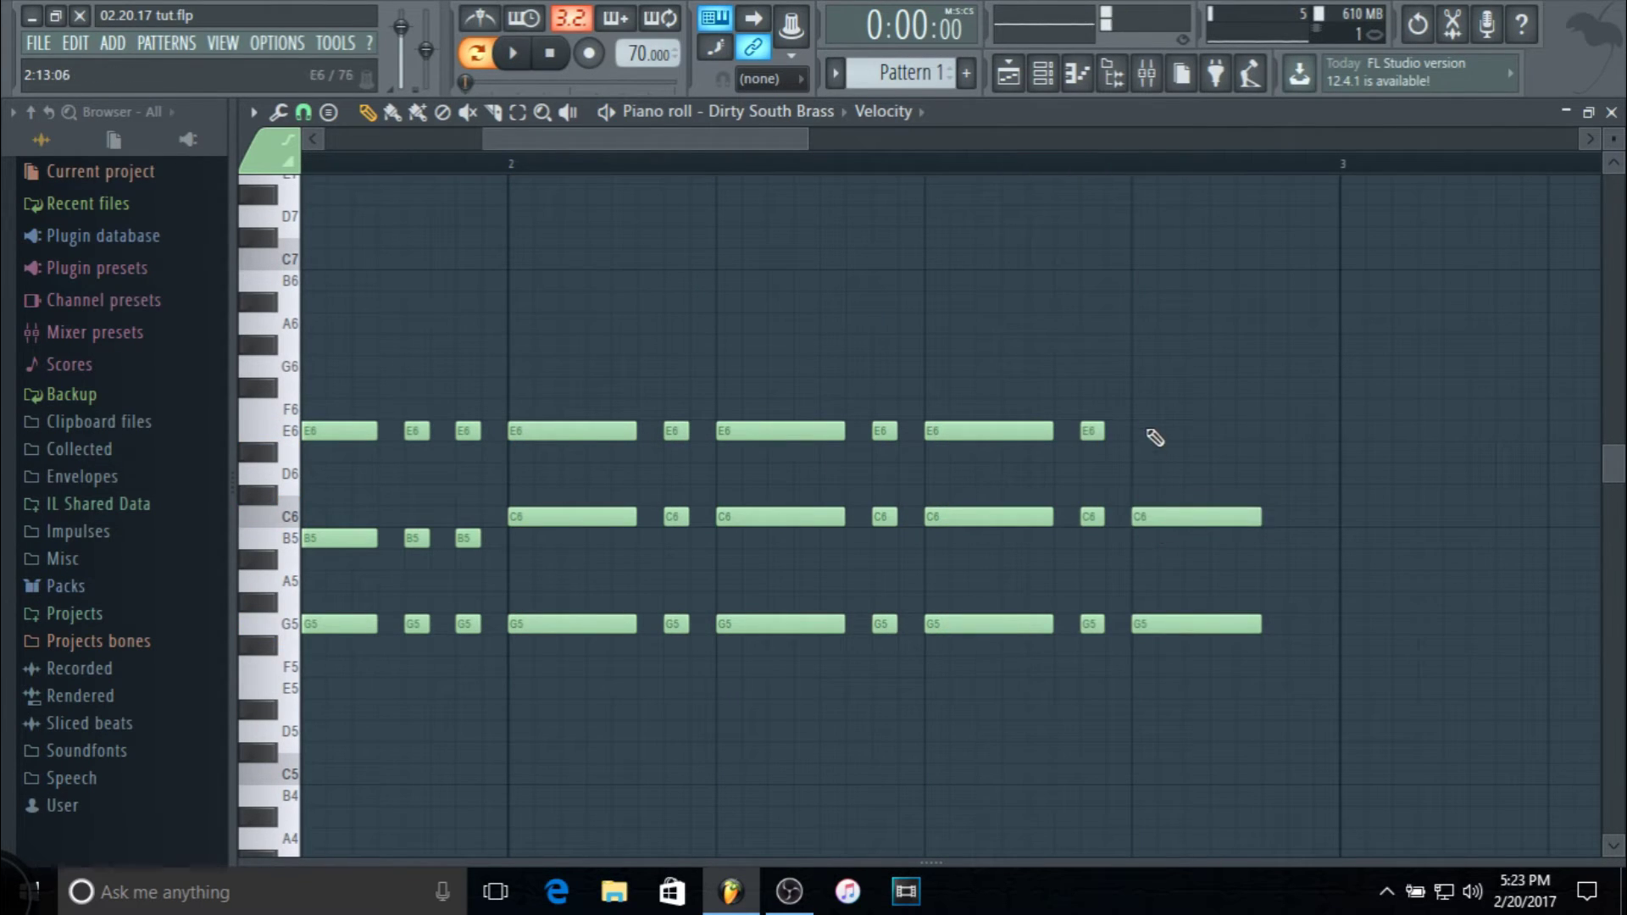
click(1148, 410)
drag(1148, 410, 1152, 432)
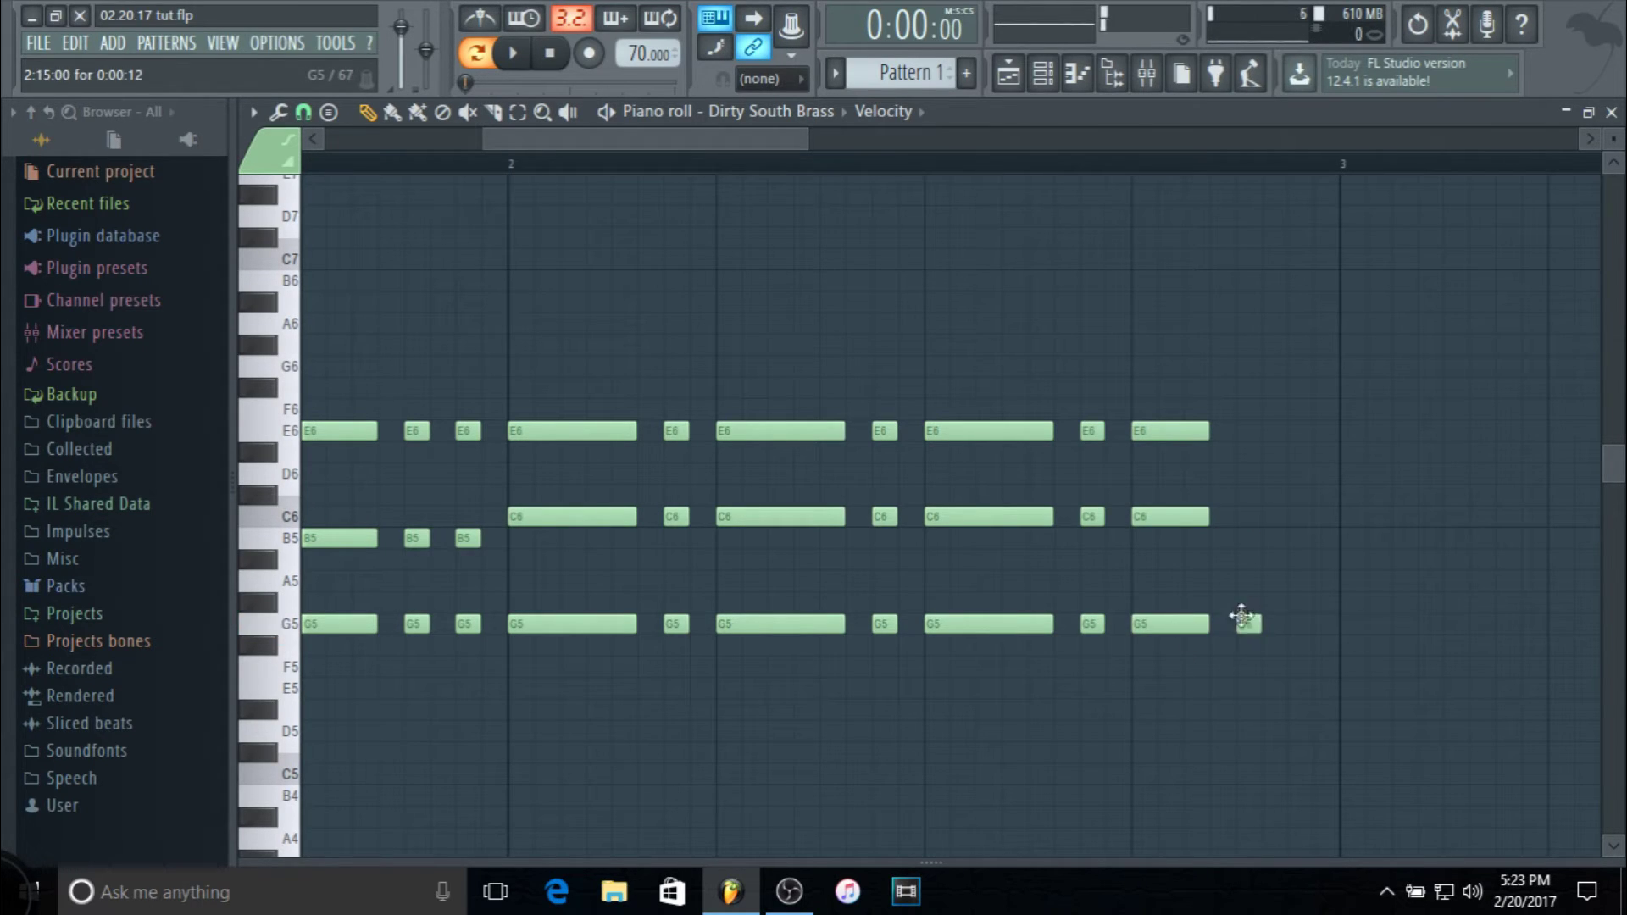
Add half-step E6, C6 and G5 chords at 2:15:00 and 2:16:00
click(1244, 517)
click(1244, 430)
click(1297, 430)
click(1299, 517)
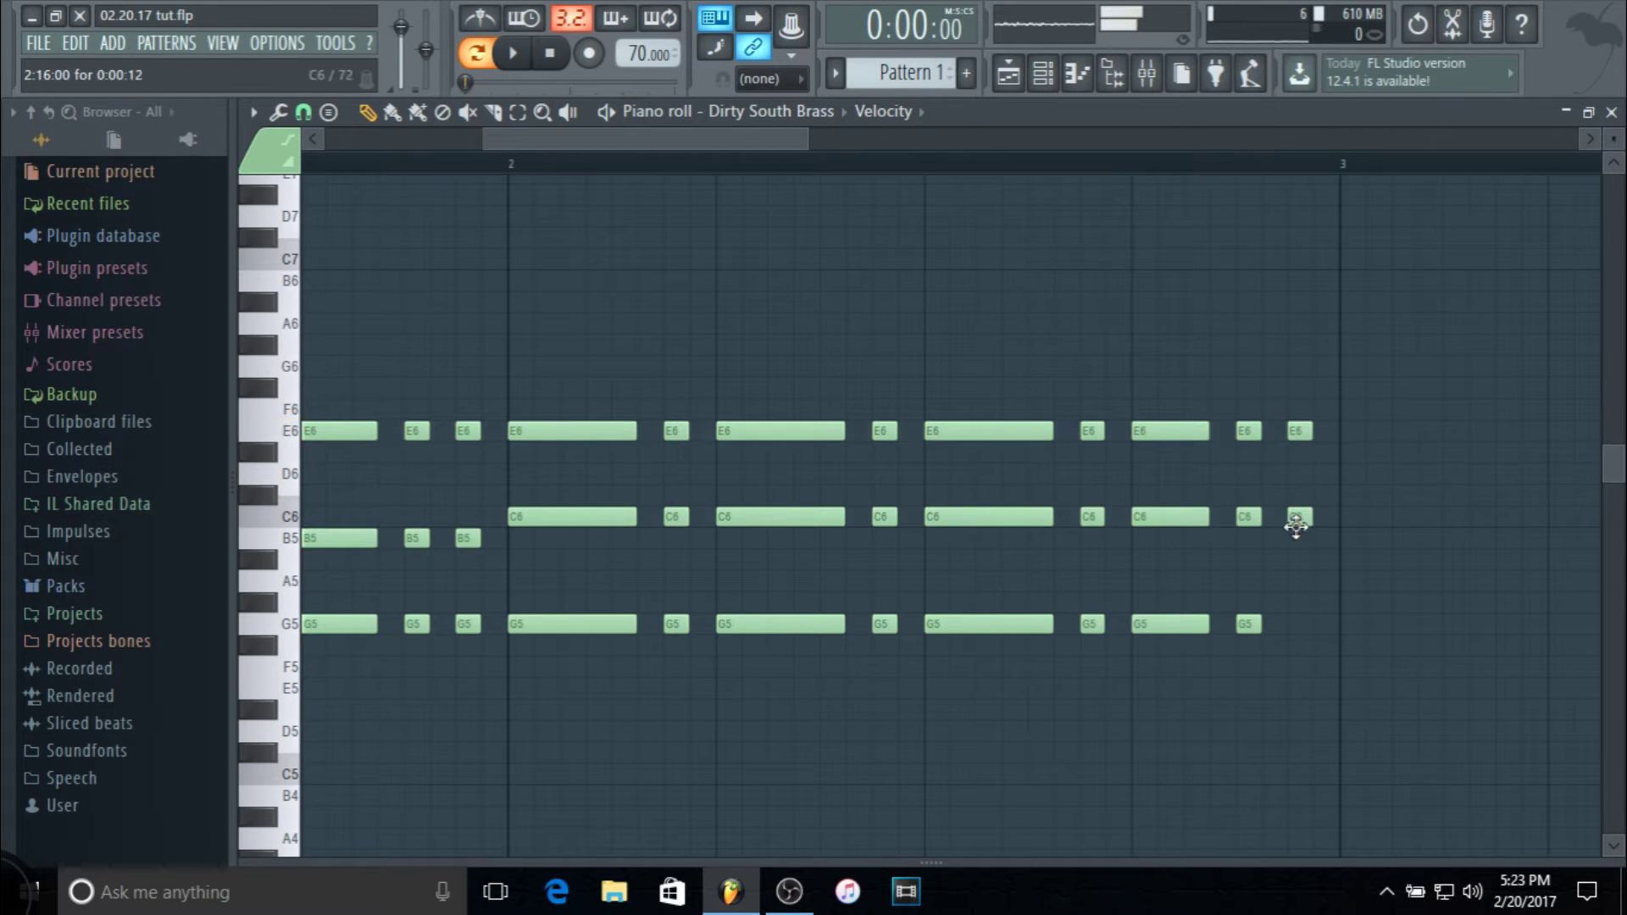
click(1190, 508)
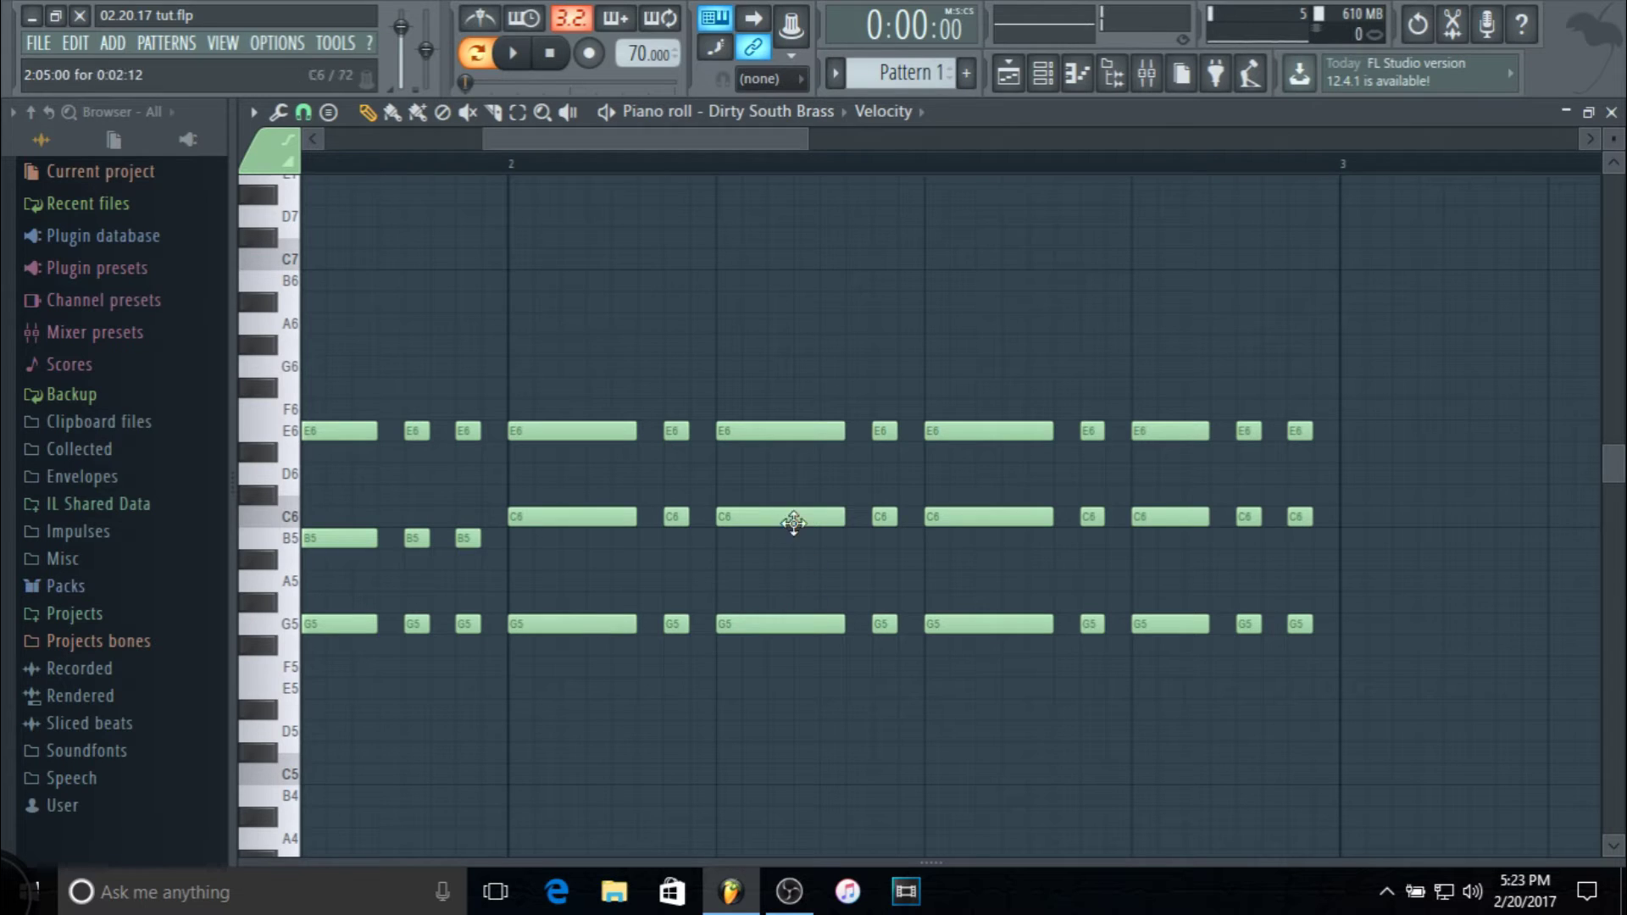
Lower the C6 notes at 2:04:00, 2:05:00, 2:08:00, 2:09:00 and 2:12:00 to B5, playing the pattern to check
drag(793, 523, 796, 542)
drag(885, 513, 959, 539)
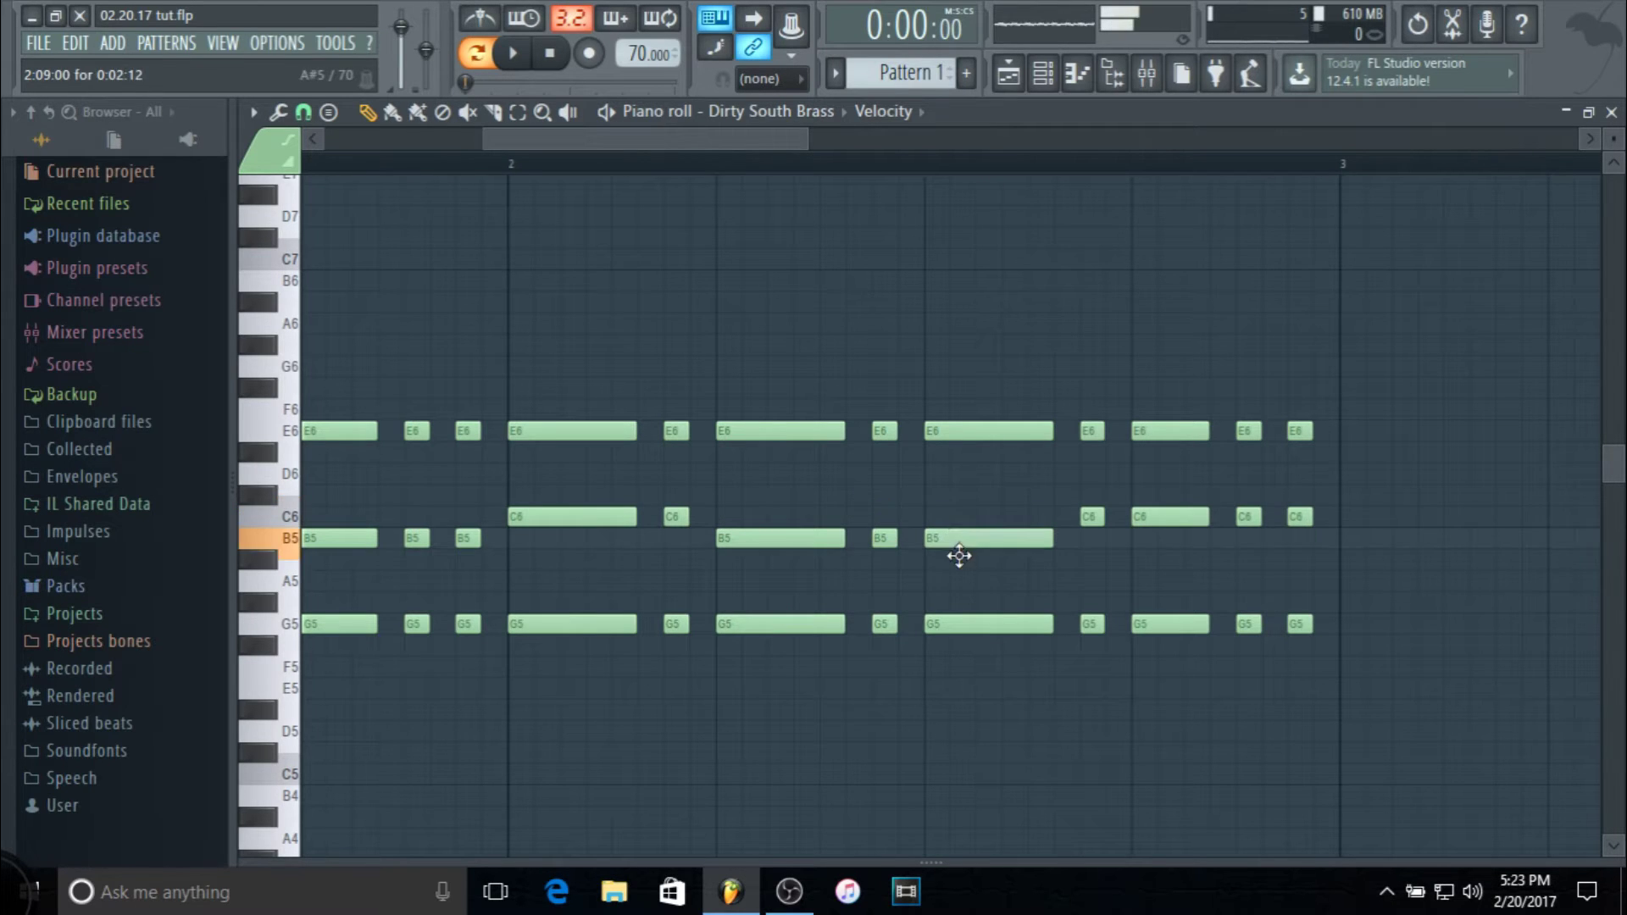
drag(1090, 517, 1106, 530)
key(space)
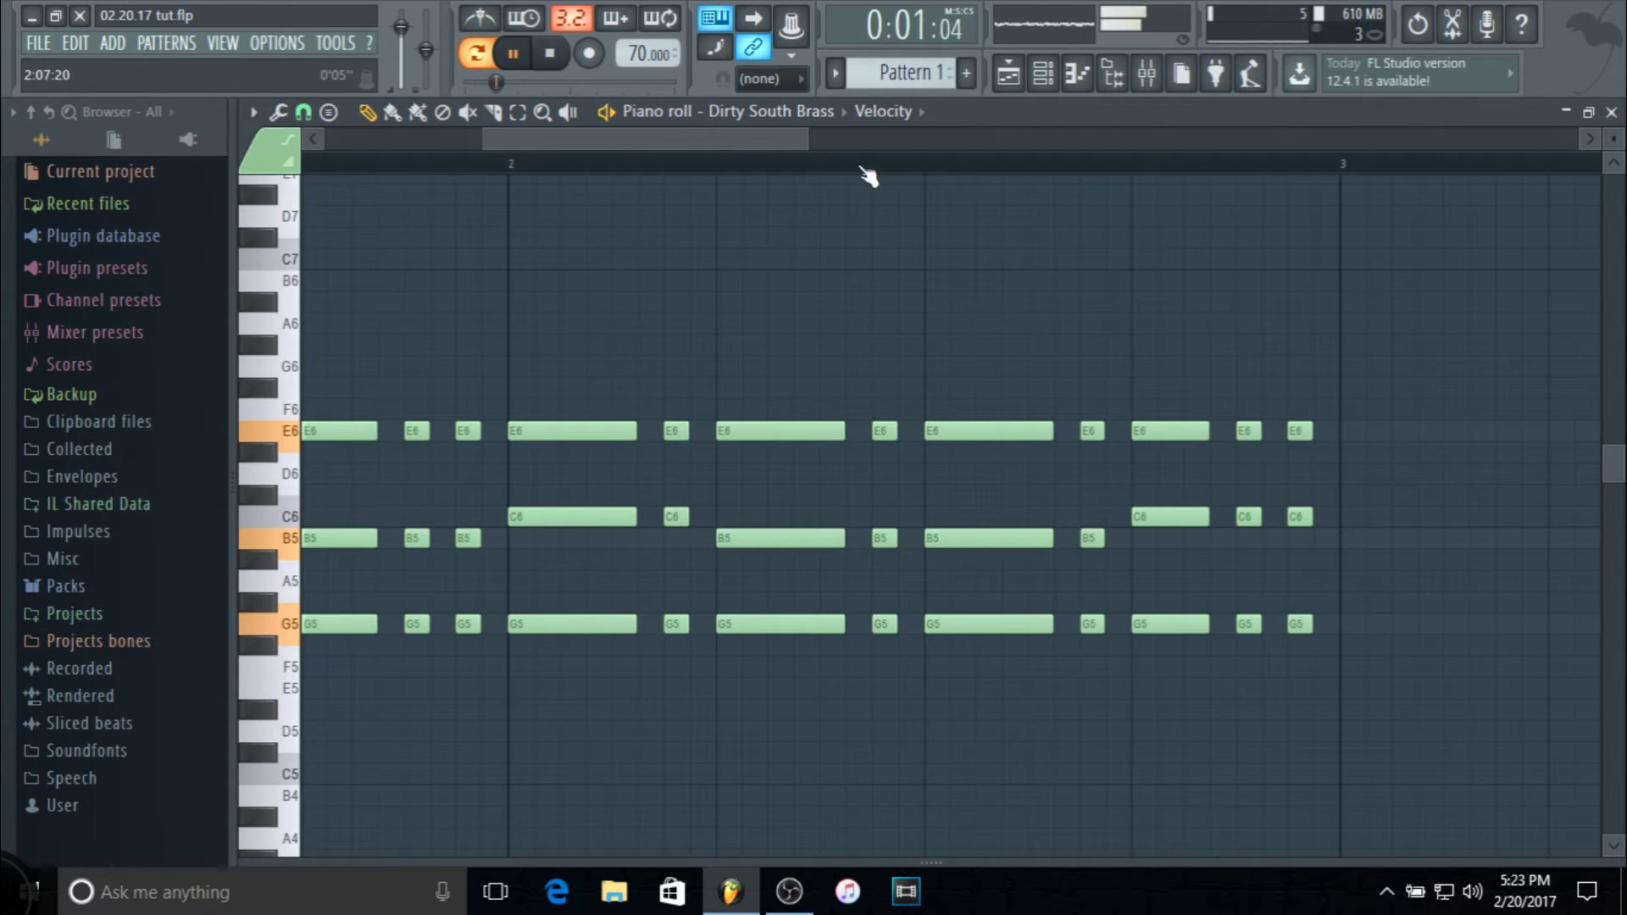
scroll(678, 185, down, 2)
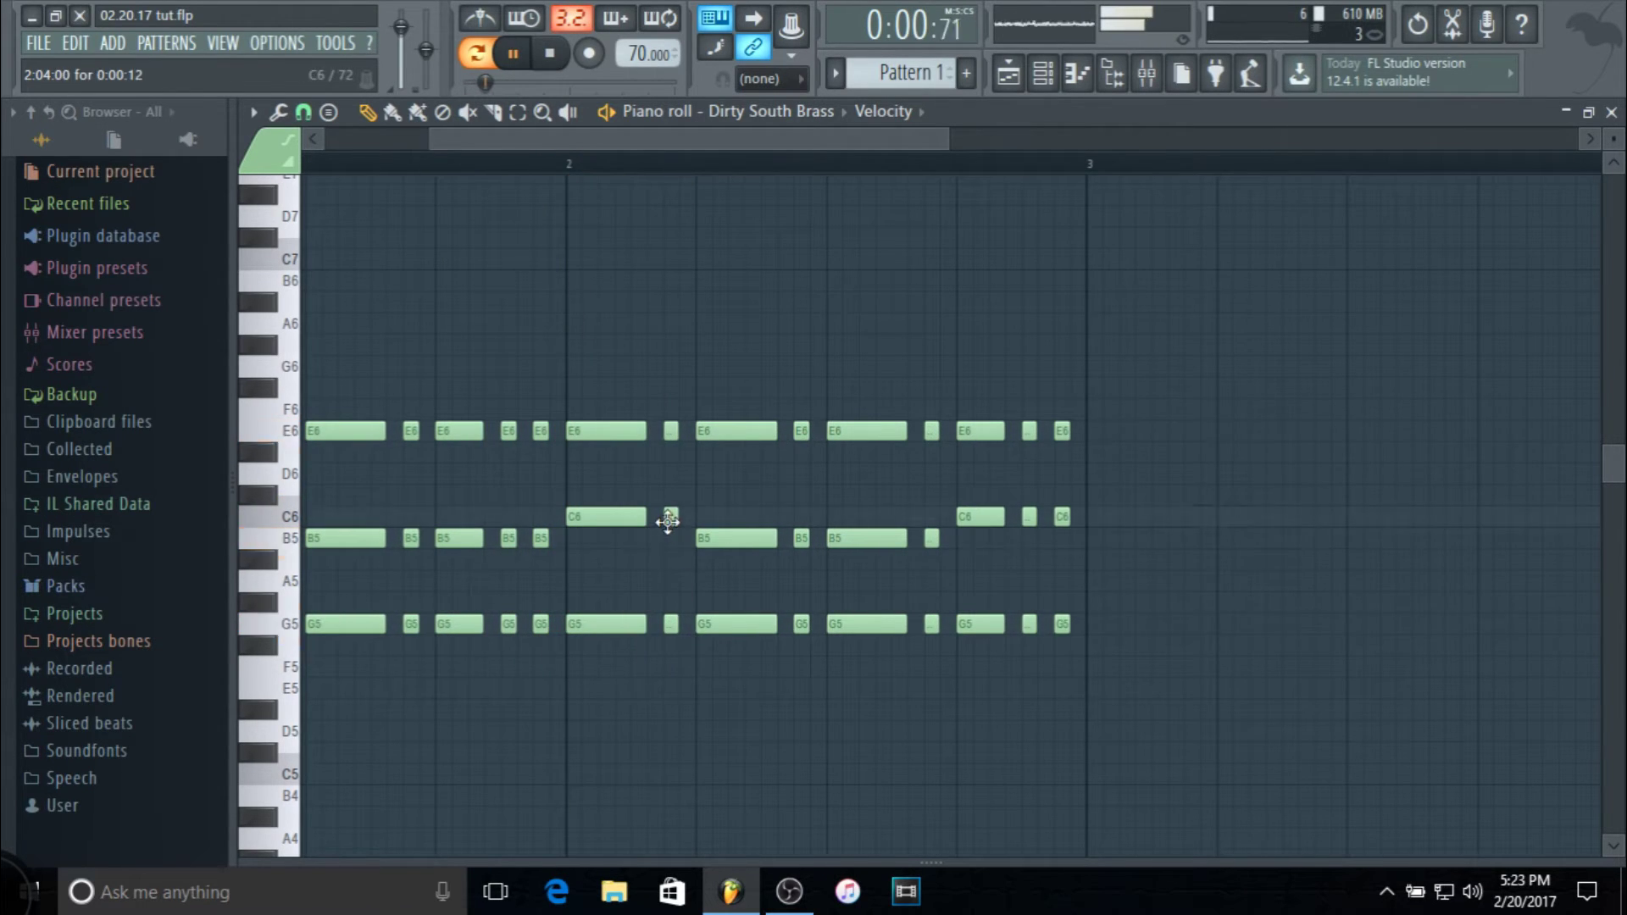
drag(666, 516, 667, 538)
drag(674, 140, 537, 146)
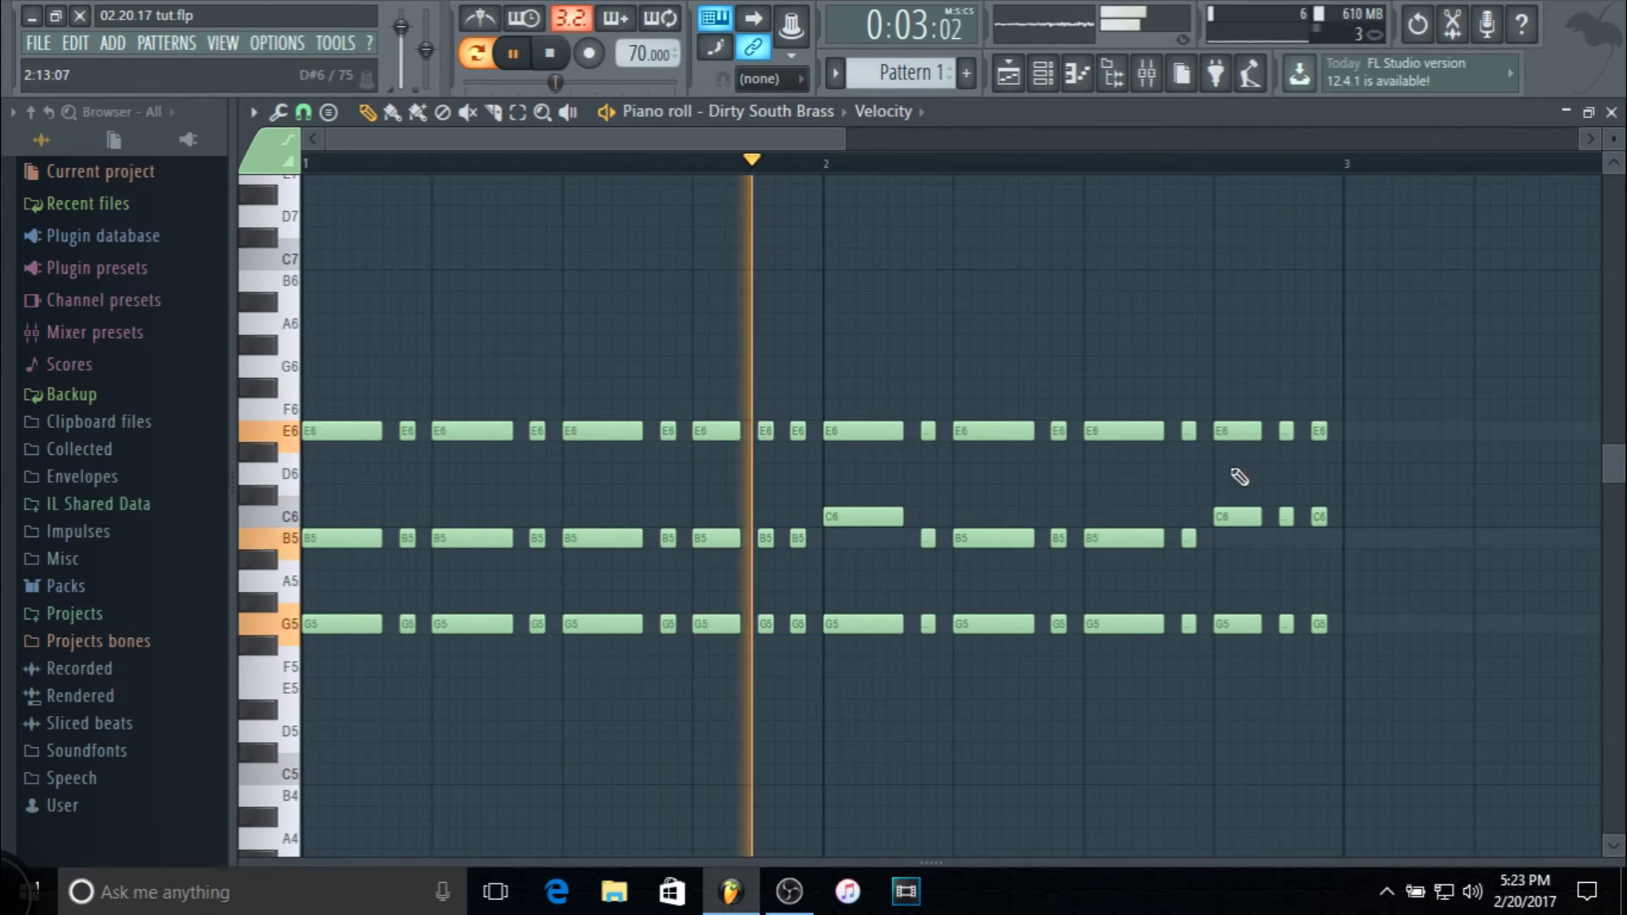
Duplicate the two-bar chord progression so the copy starts at bar 3
drag(1473, 719, 628, 368)
key(ctrl+a)
key(ctrl+b)
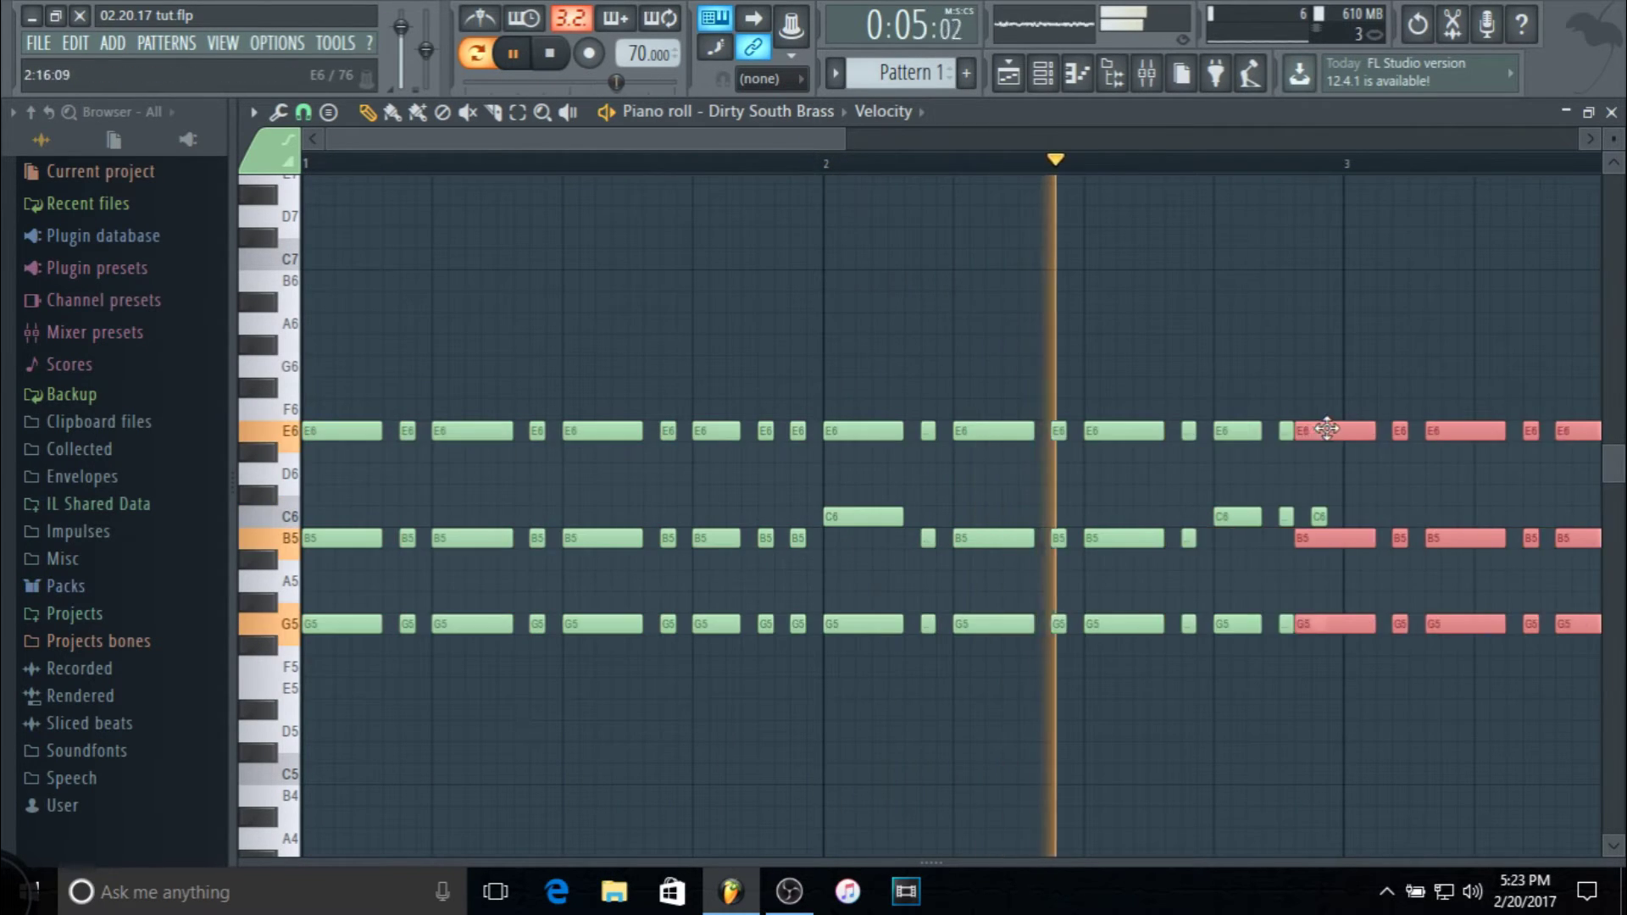
Examine the playlist to see how the brass and other instrument clips are arranged across the tracks
click(1009, 73)
click(1043, 73)
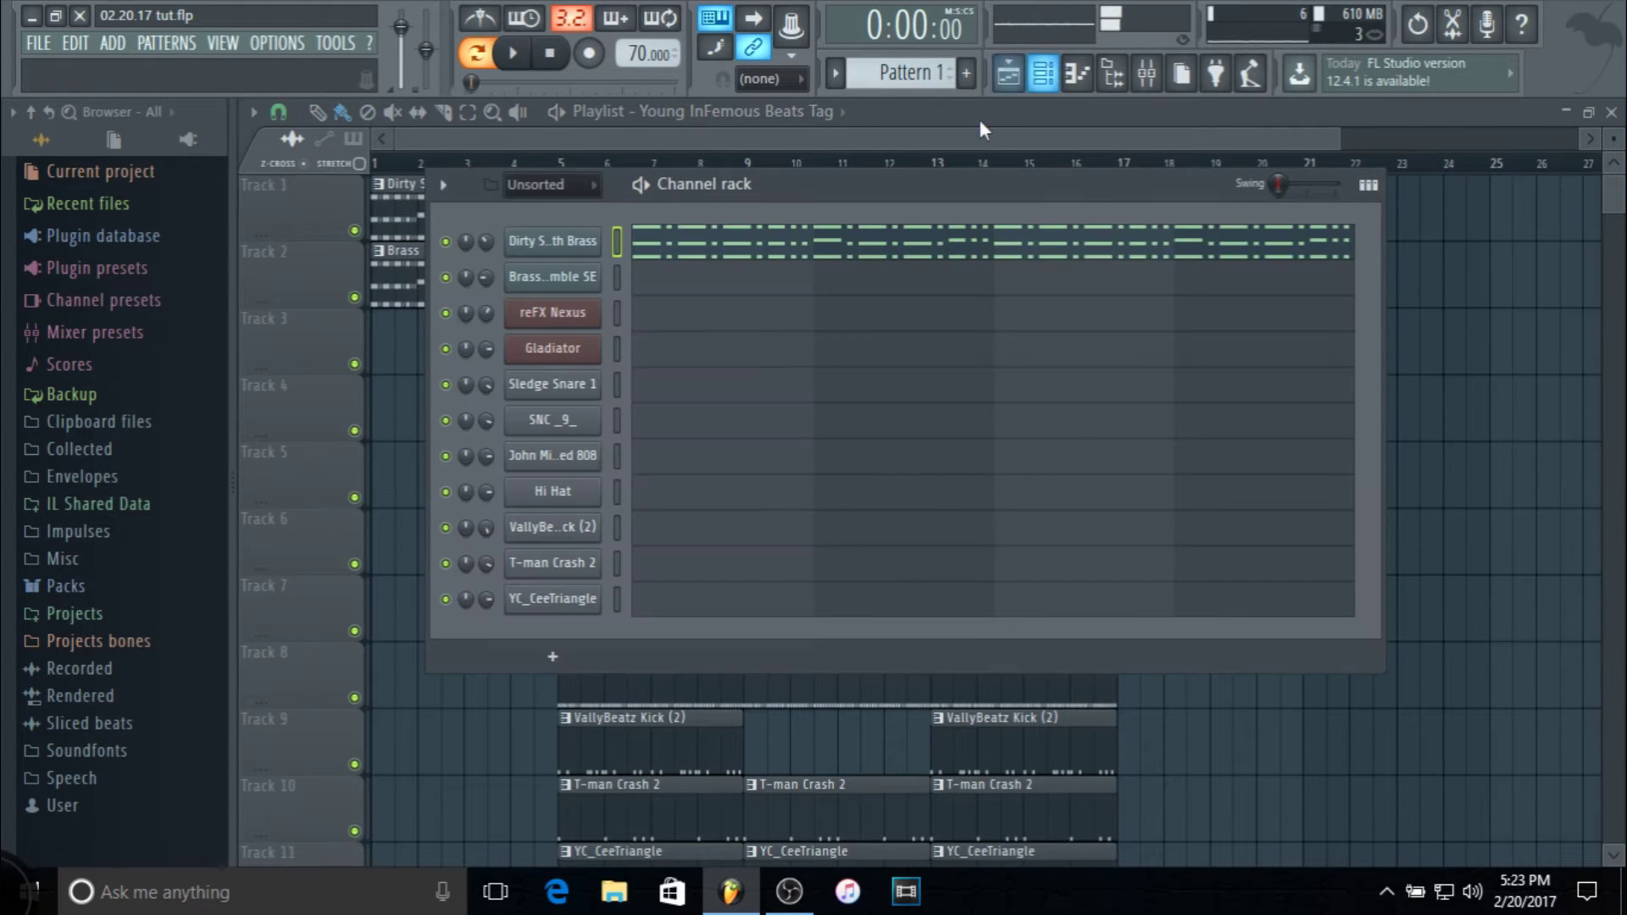
key(space)
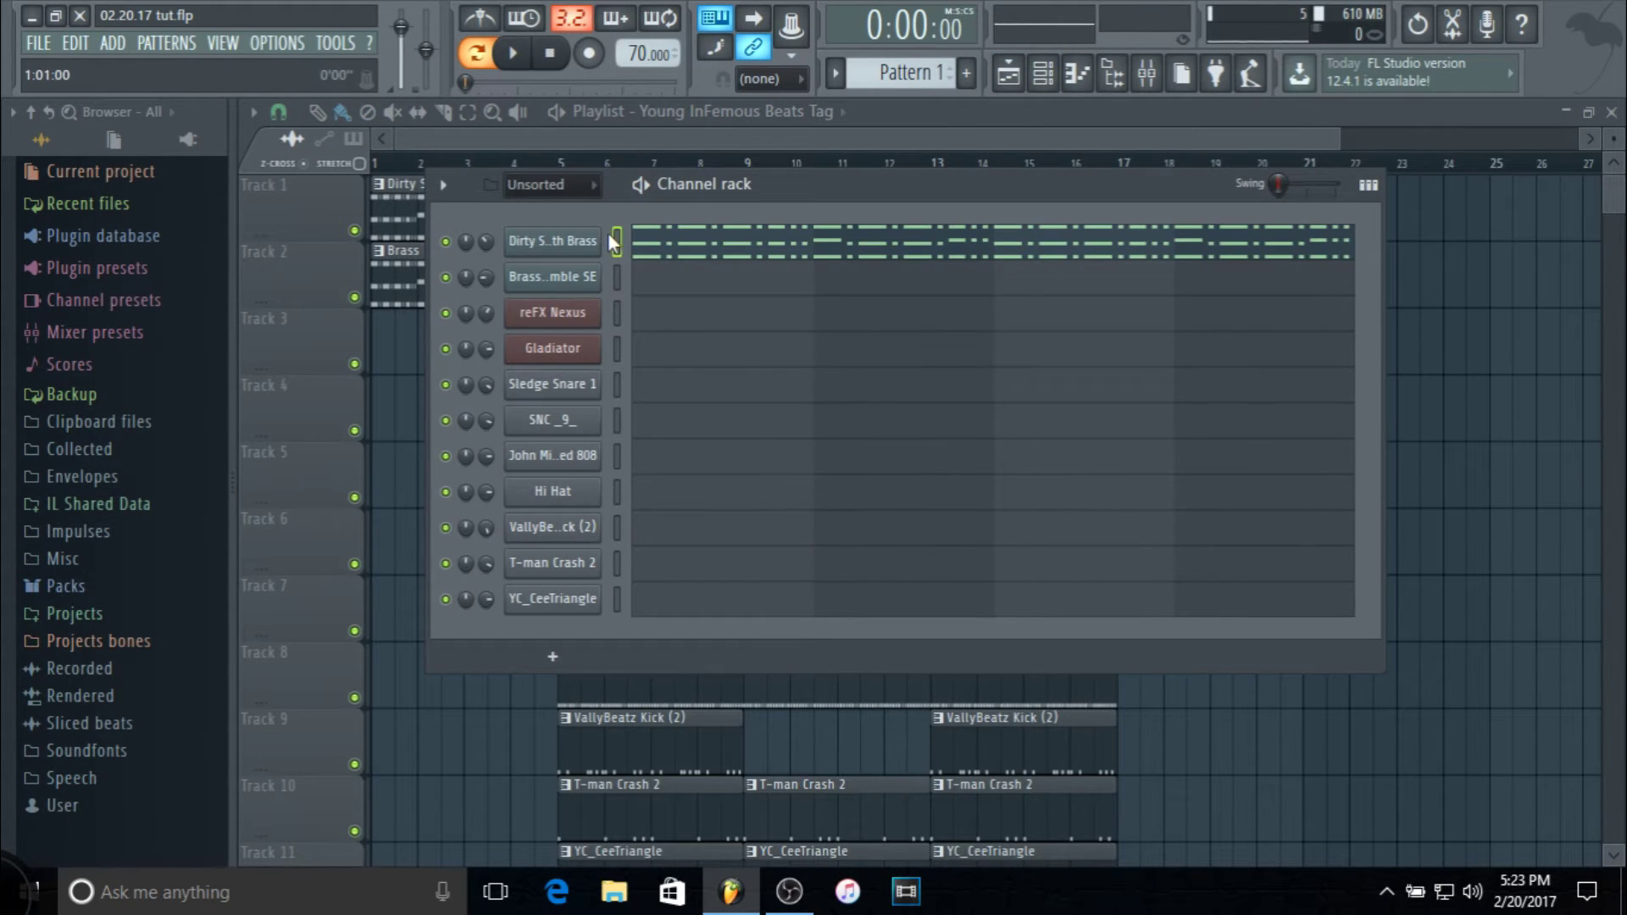
key(F6)
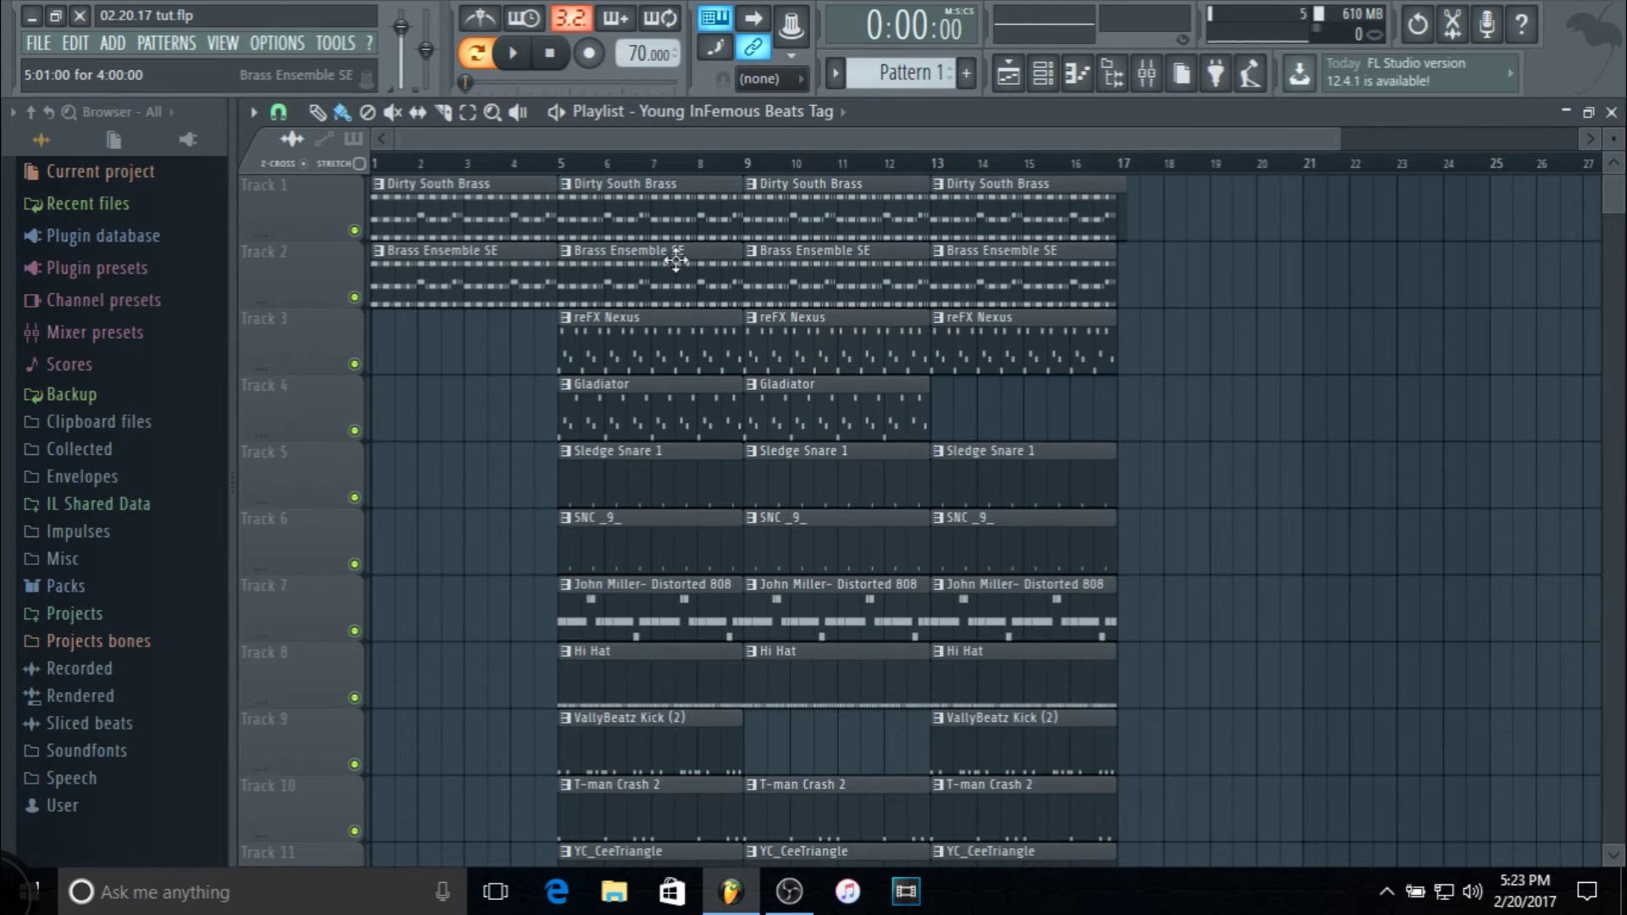
scroll(527, 454, down, 8)
scroll(464, 500, up, 8)
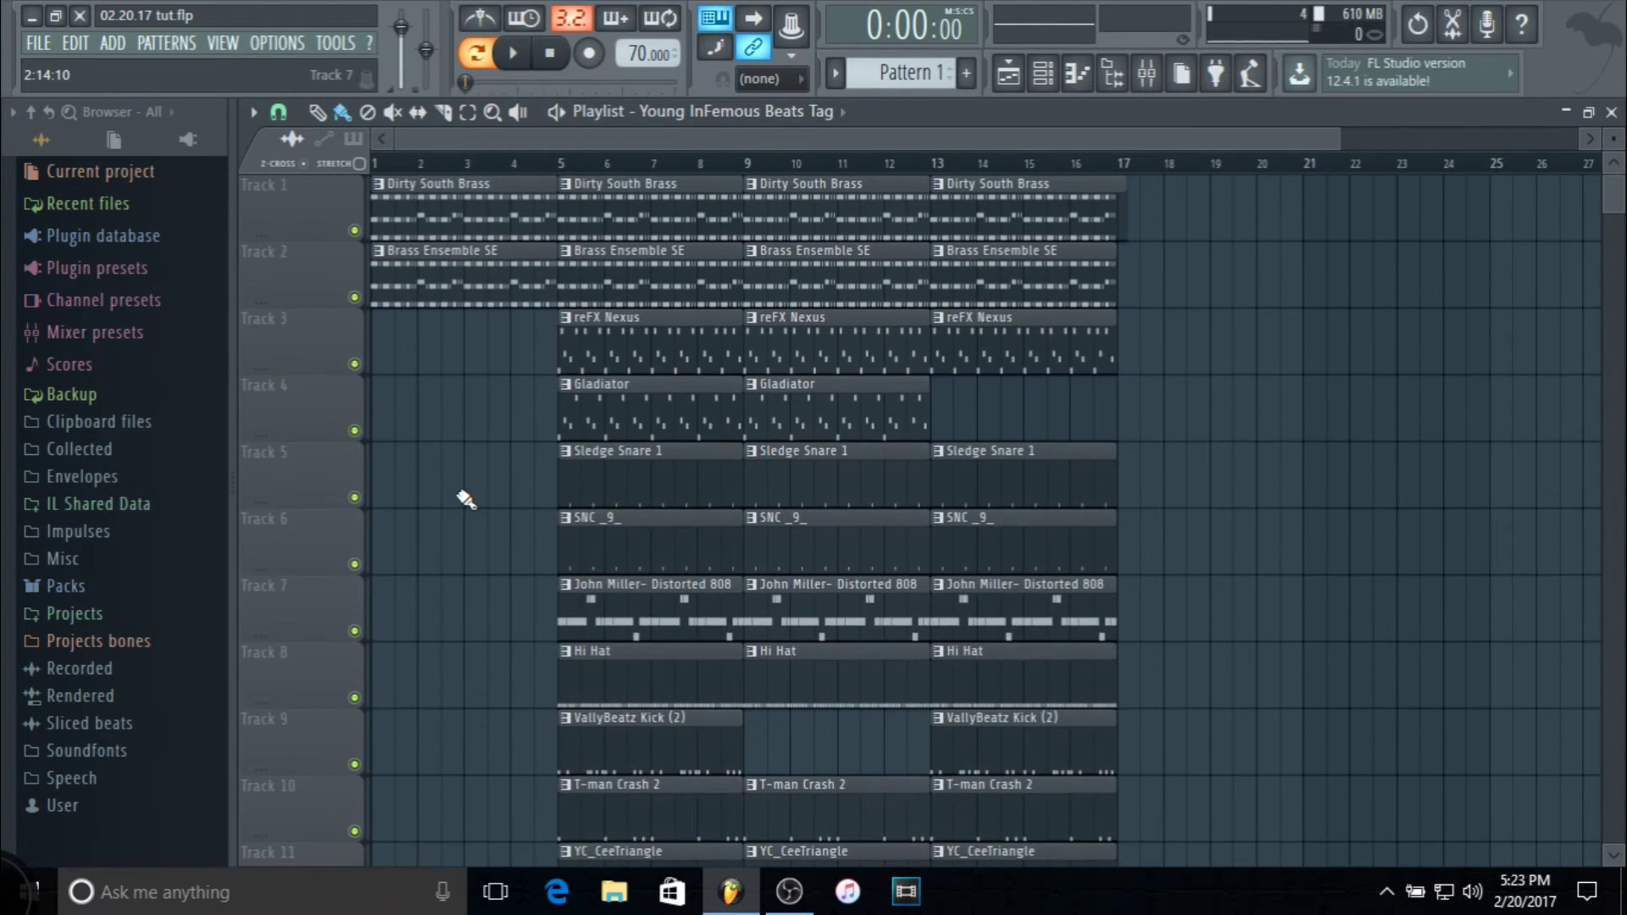
click(34, 53)
click(42, 45)
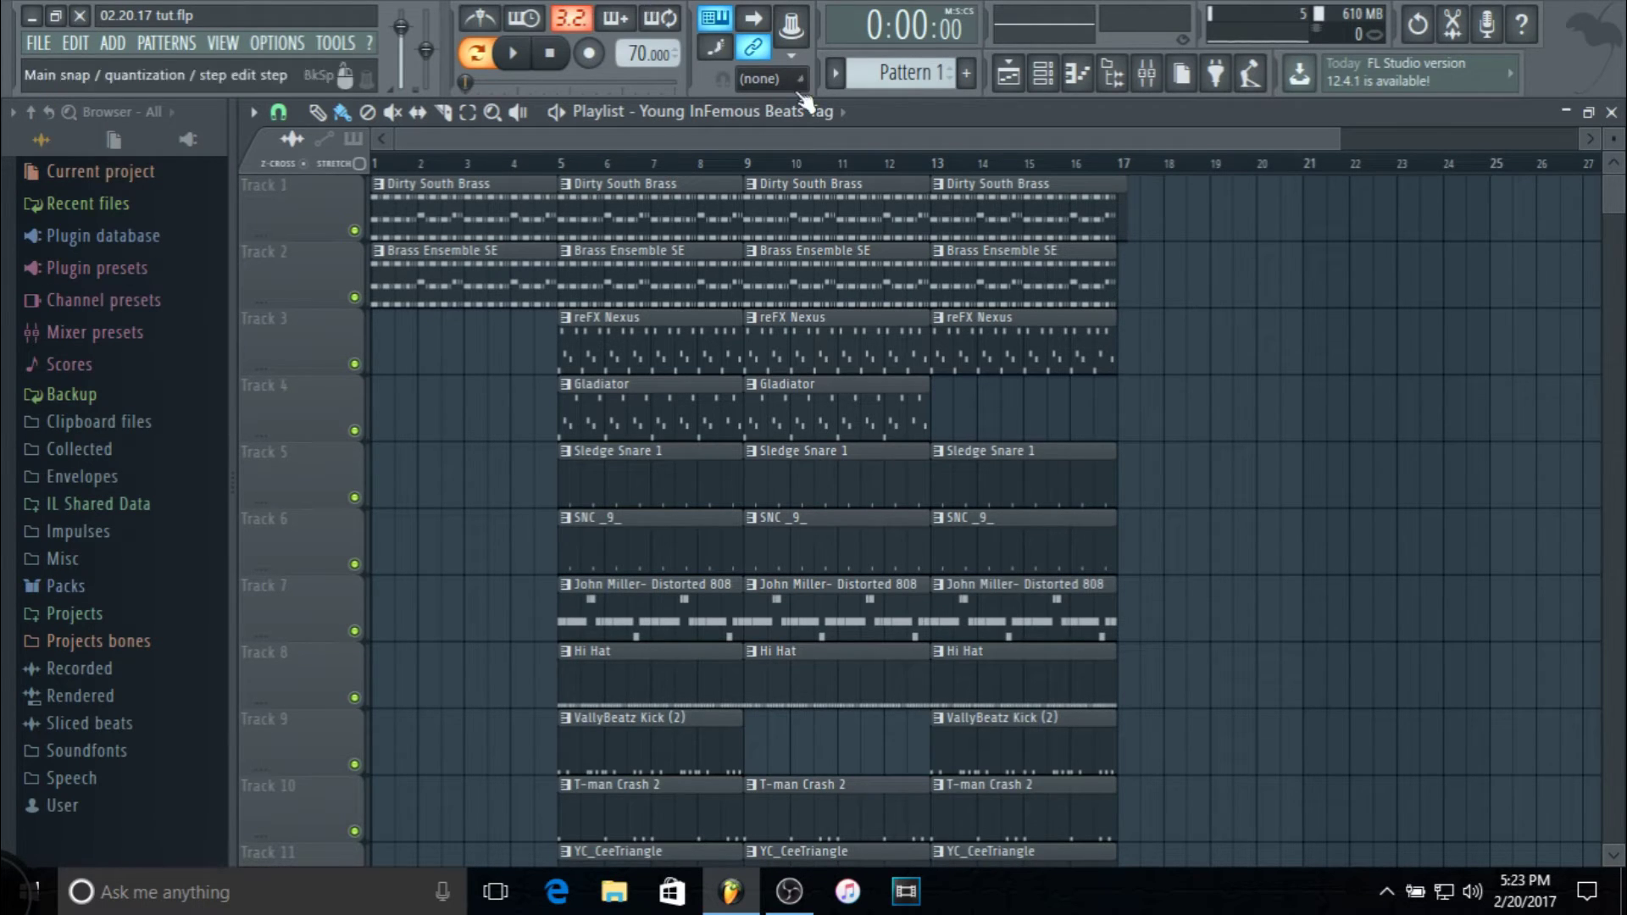
Copy the Dirty South Brass notes to the Brass Ensemble SE channel and play the pattern
click(1043, 73)
drag(771, 202, 809, 209)
click(1614, 114)
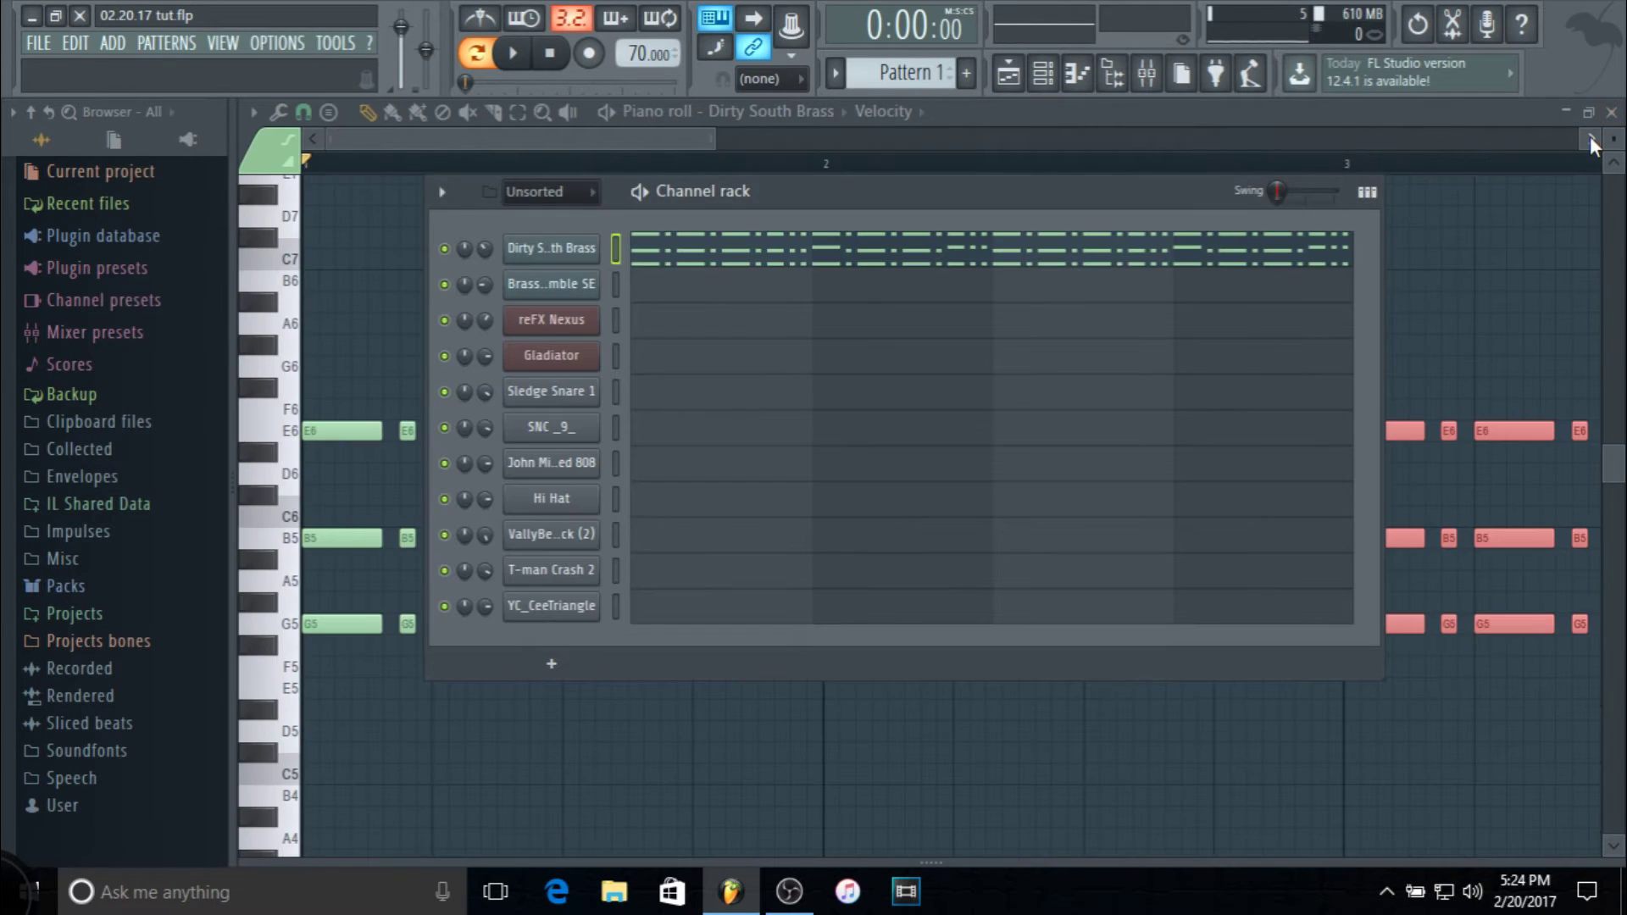
right_click(551, 248)
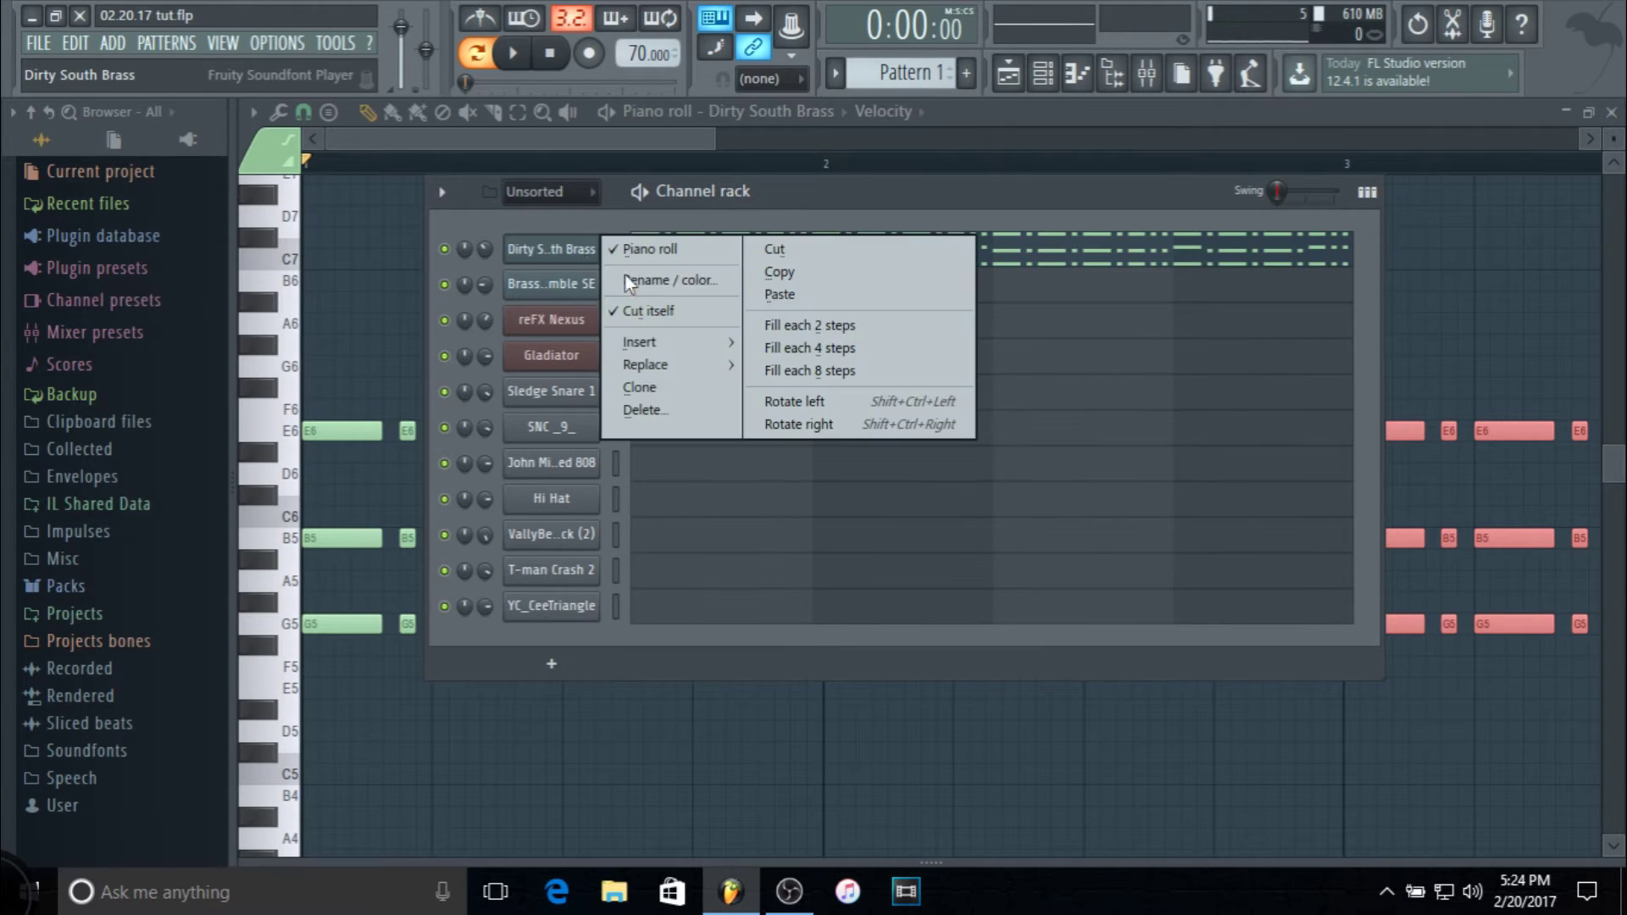
click(780, 278)
right_click(551, 284)
click(780, 332)
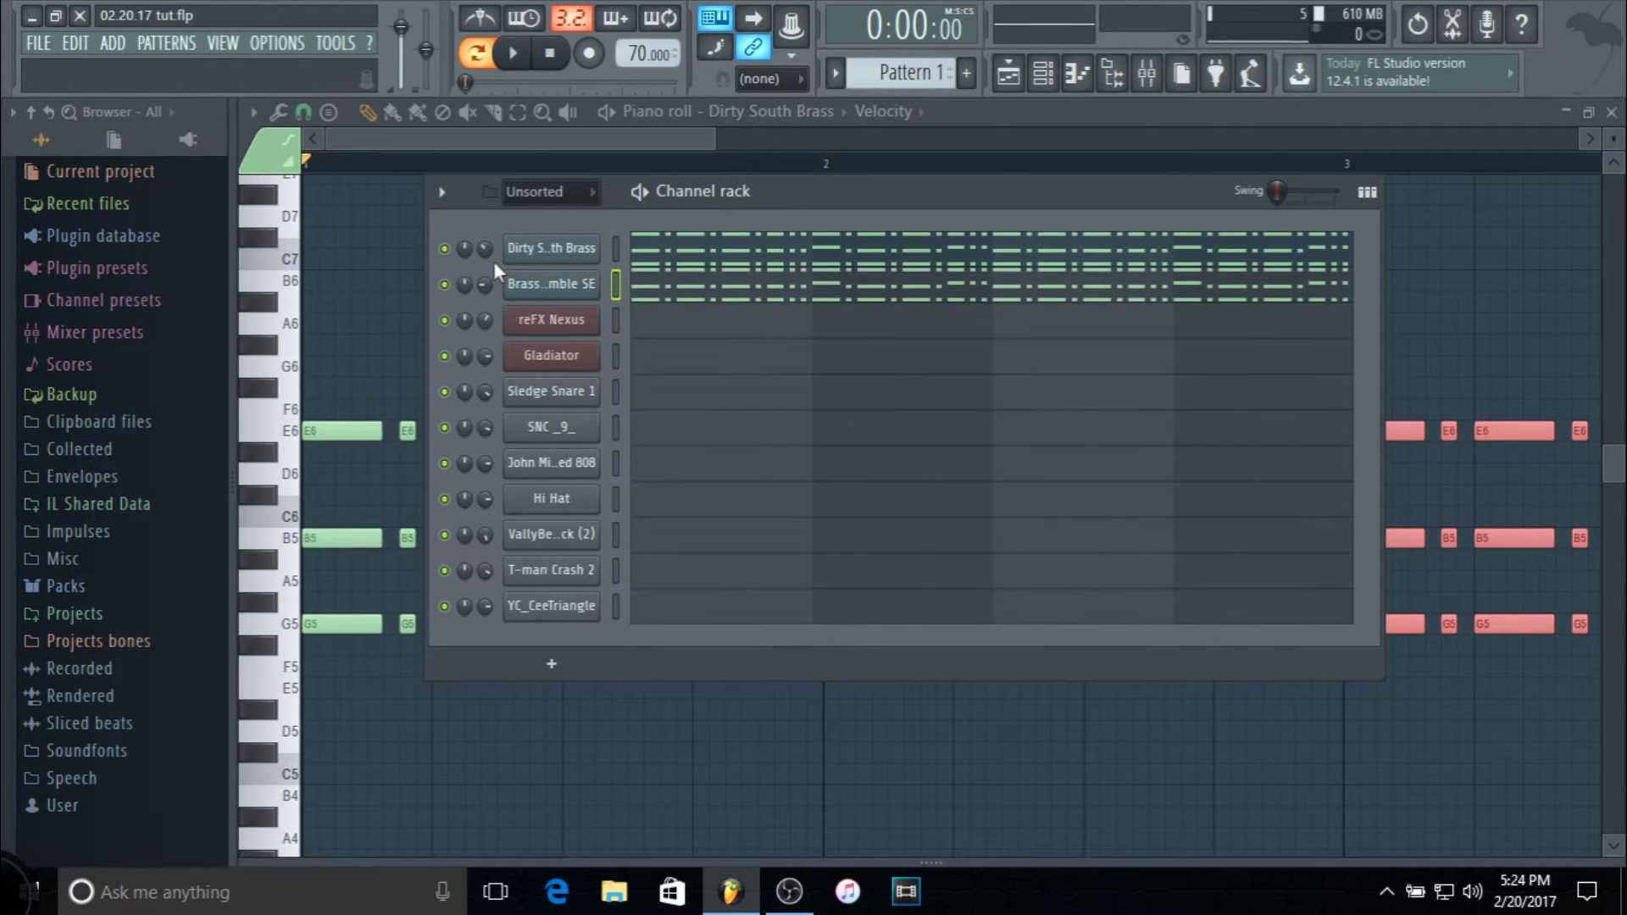
key(space)
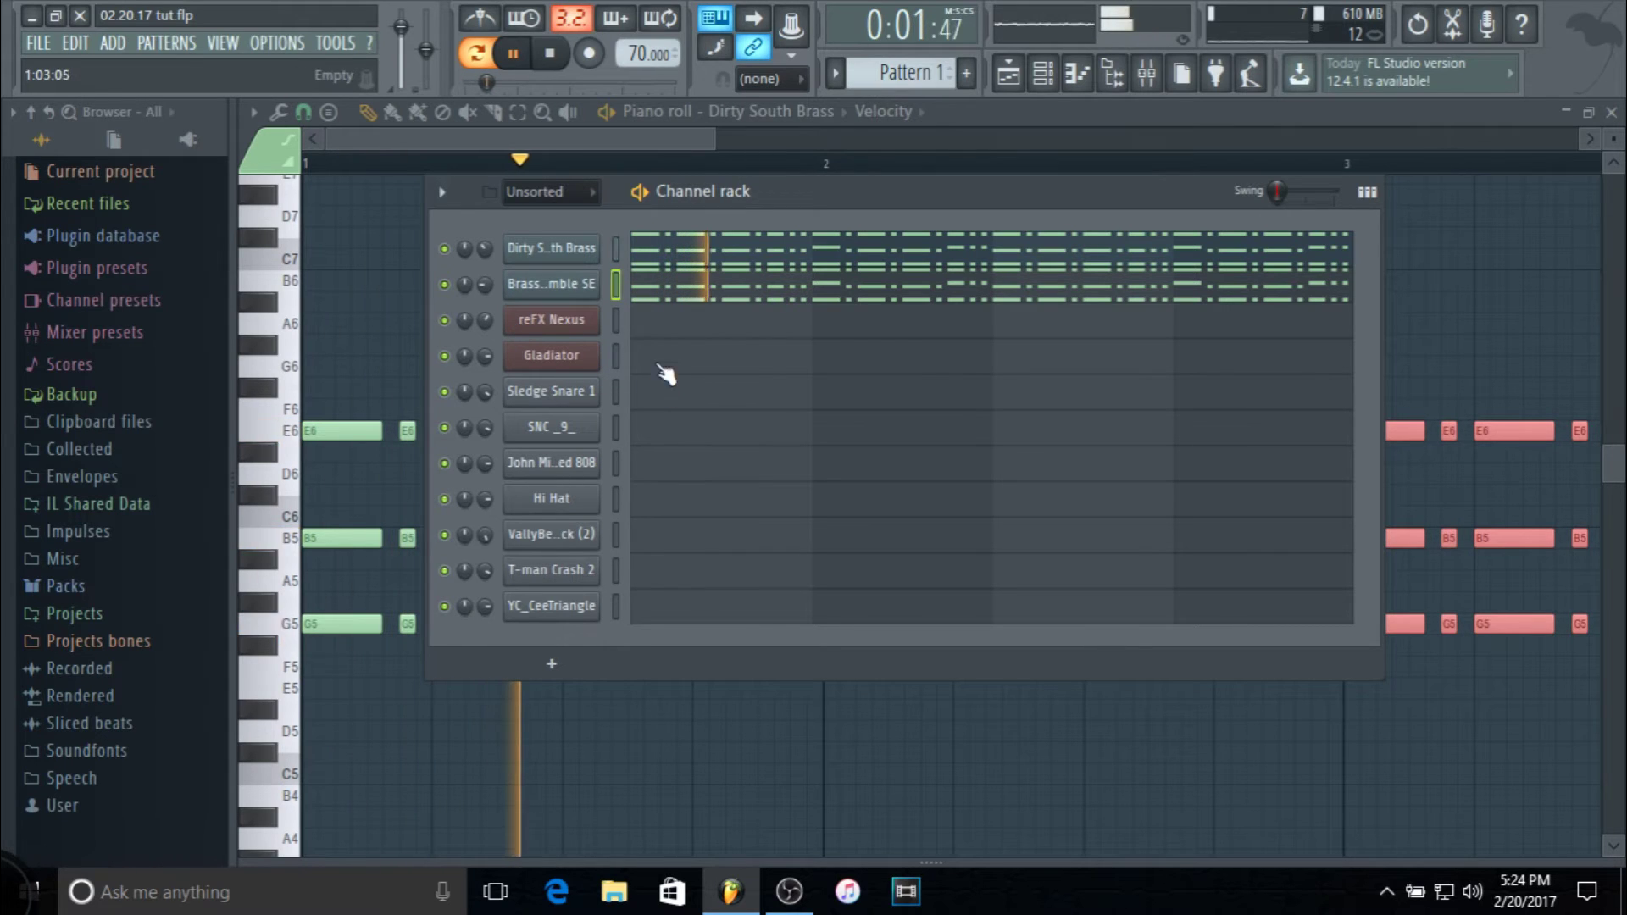
Open the reFX Nexus piano roll, add a half-step A6 note at 1:01:00 and play the pattern
click(617, 322)
scroll(283, 582, up, 10)
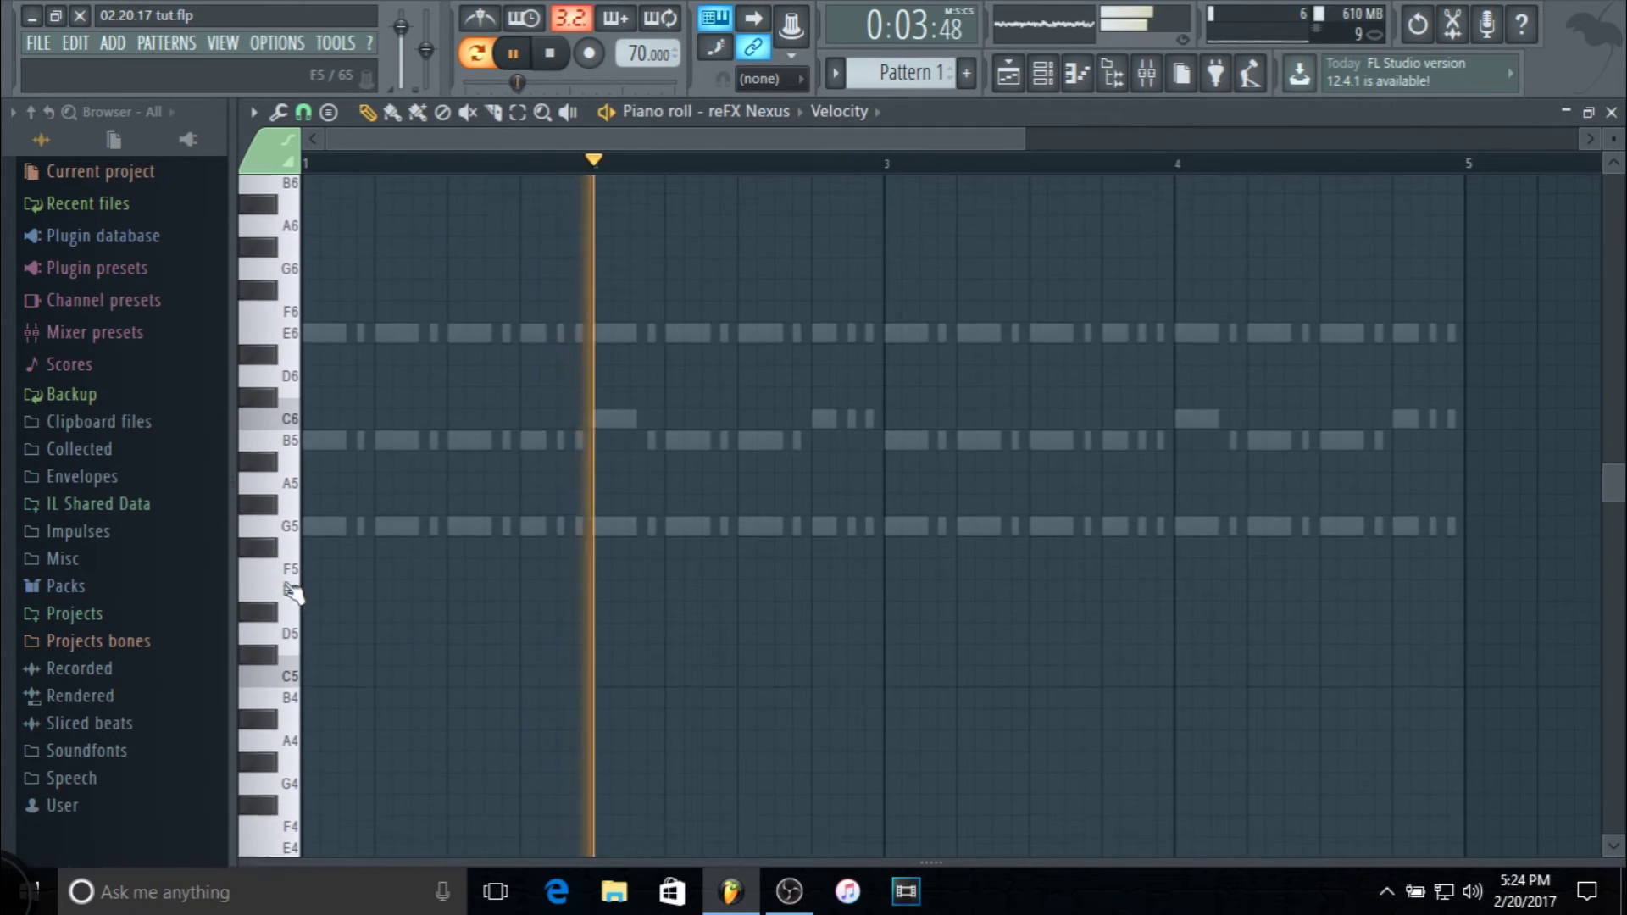
key(space)
click(284, 653)
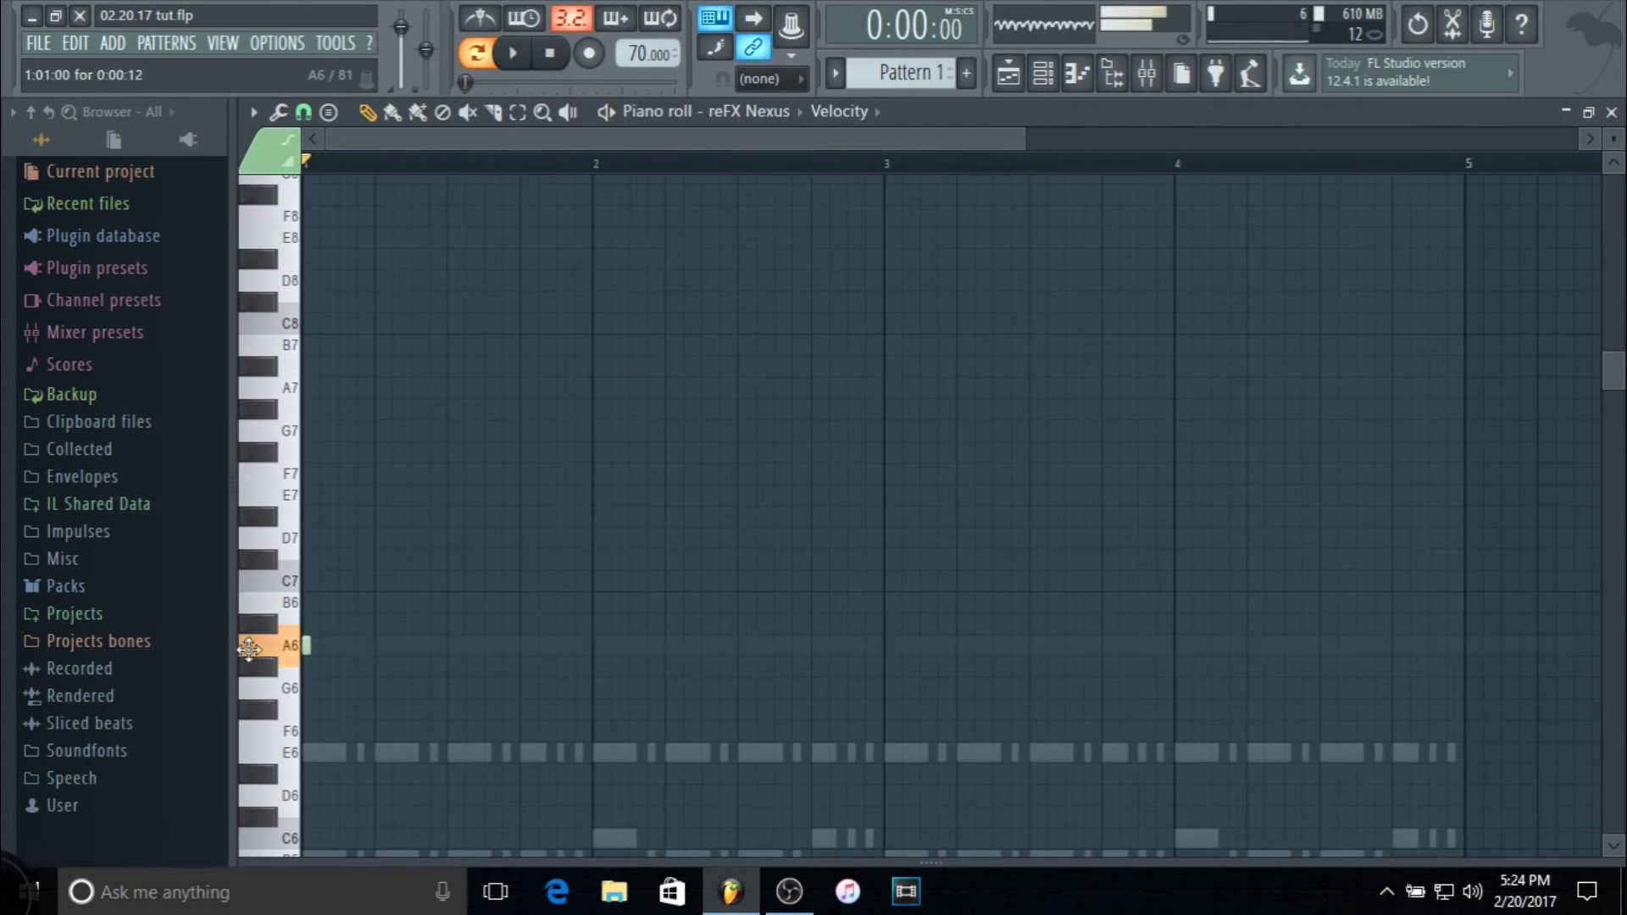
click(307, 645)
key(space)
scroll(380, 140, up, 3)
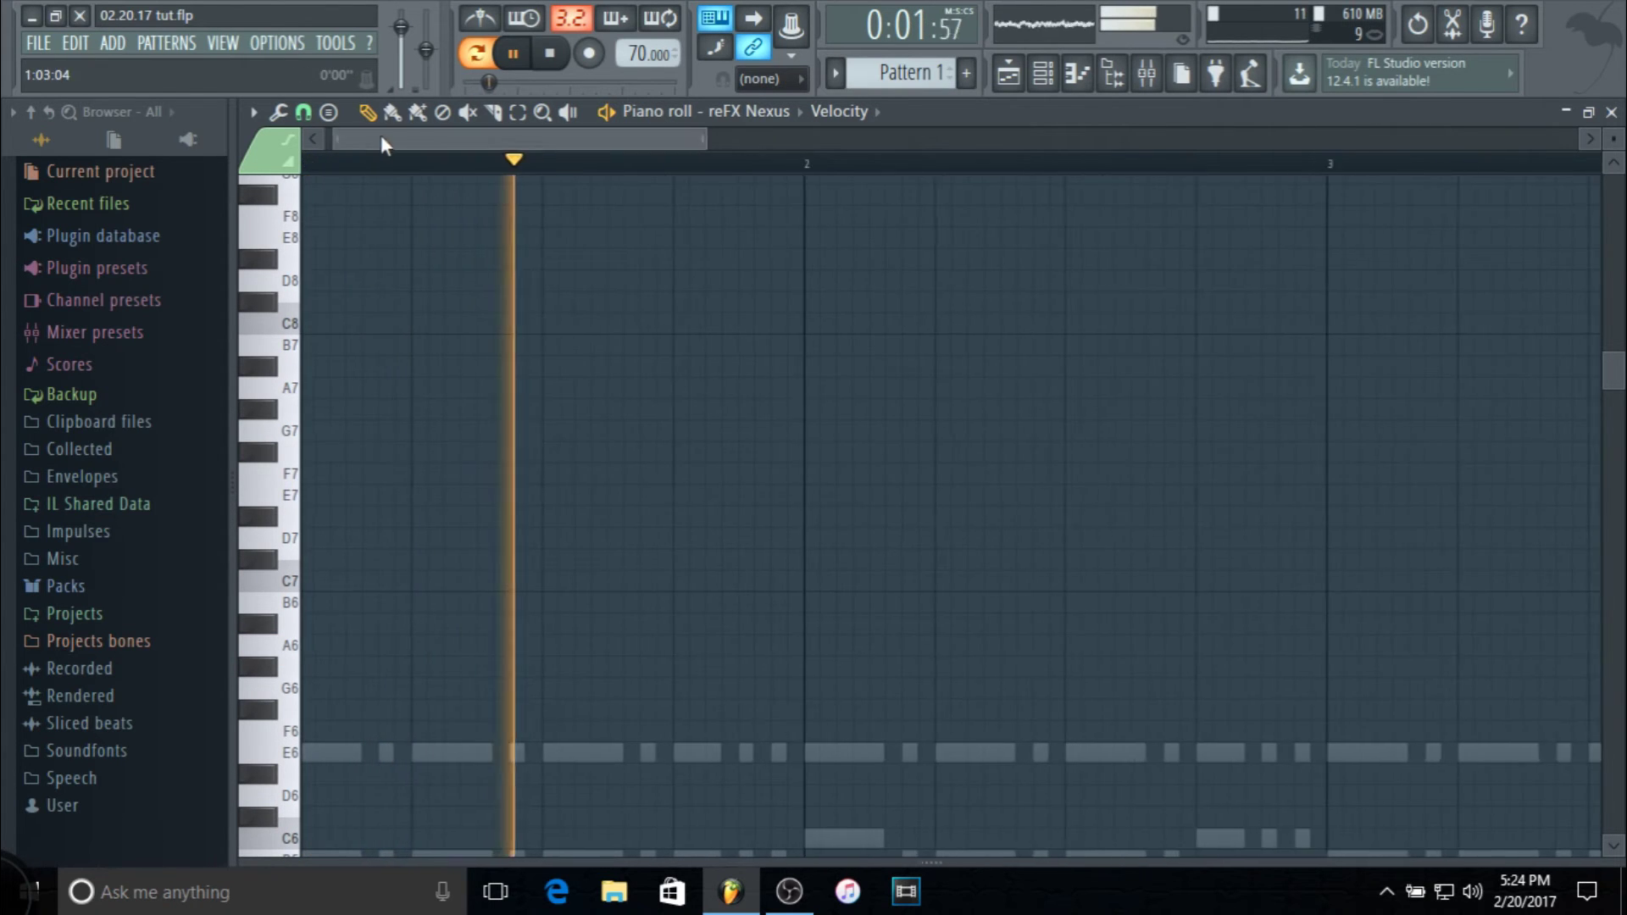
scroll(261, 410, down, 4)
scroll(339, 170, up, 3)
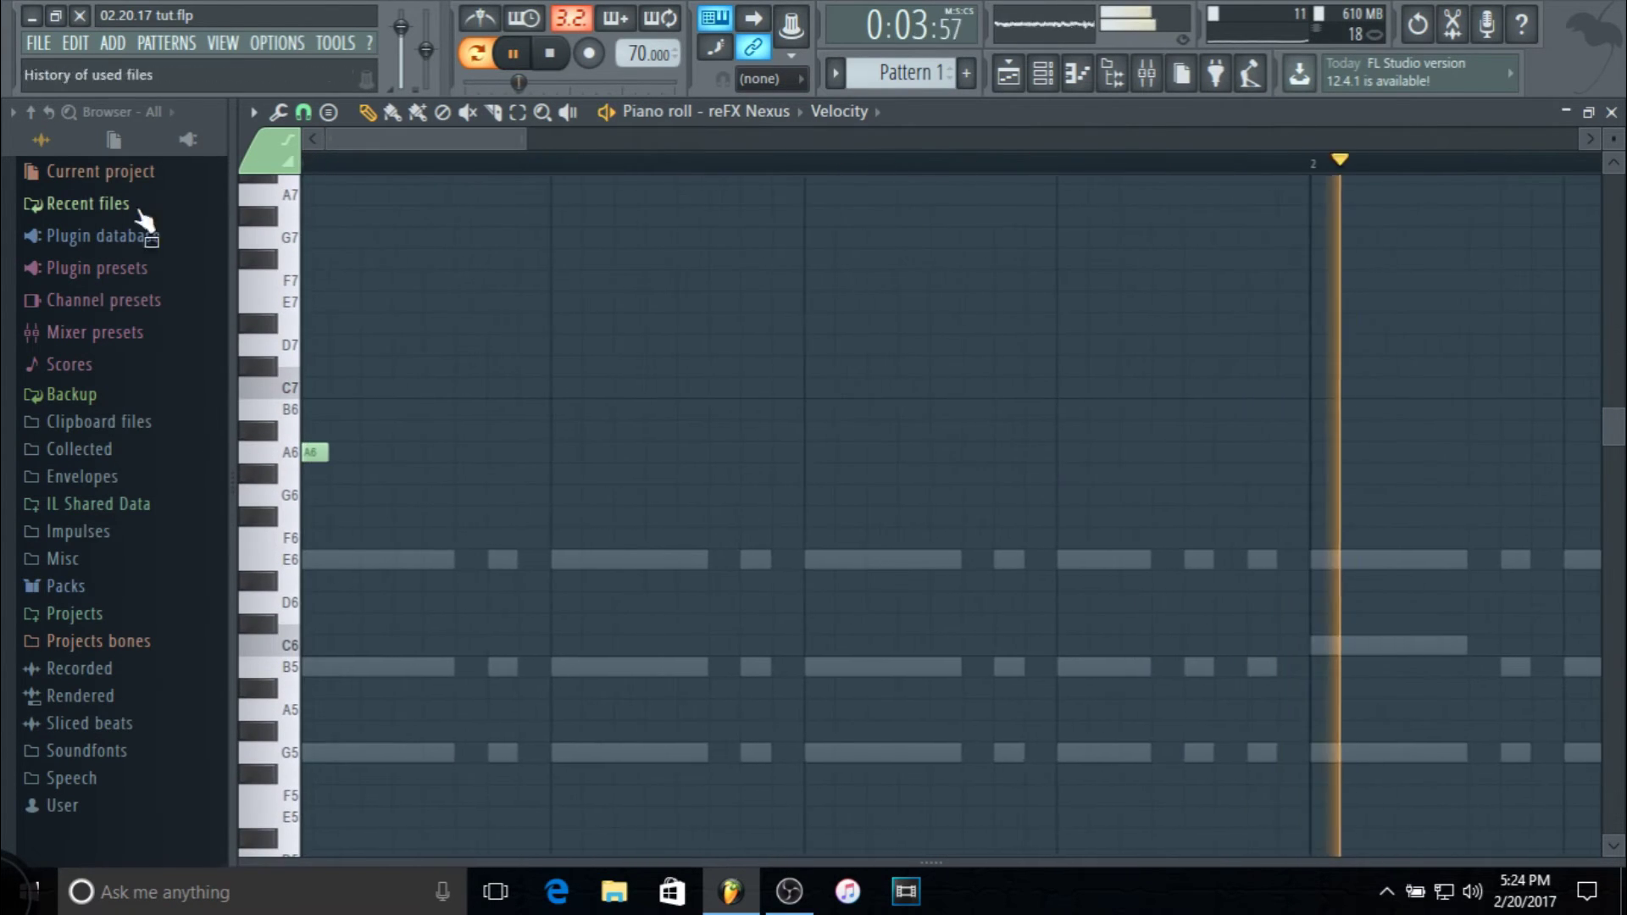
key(space)
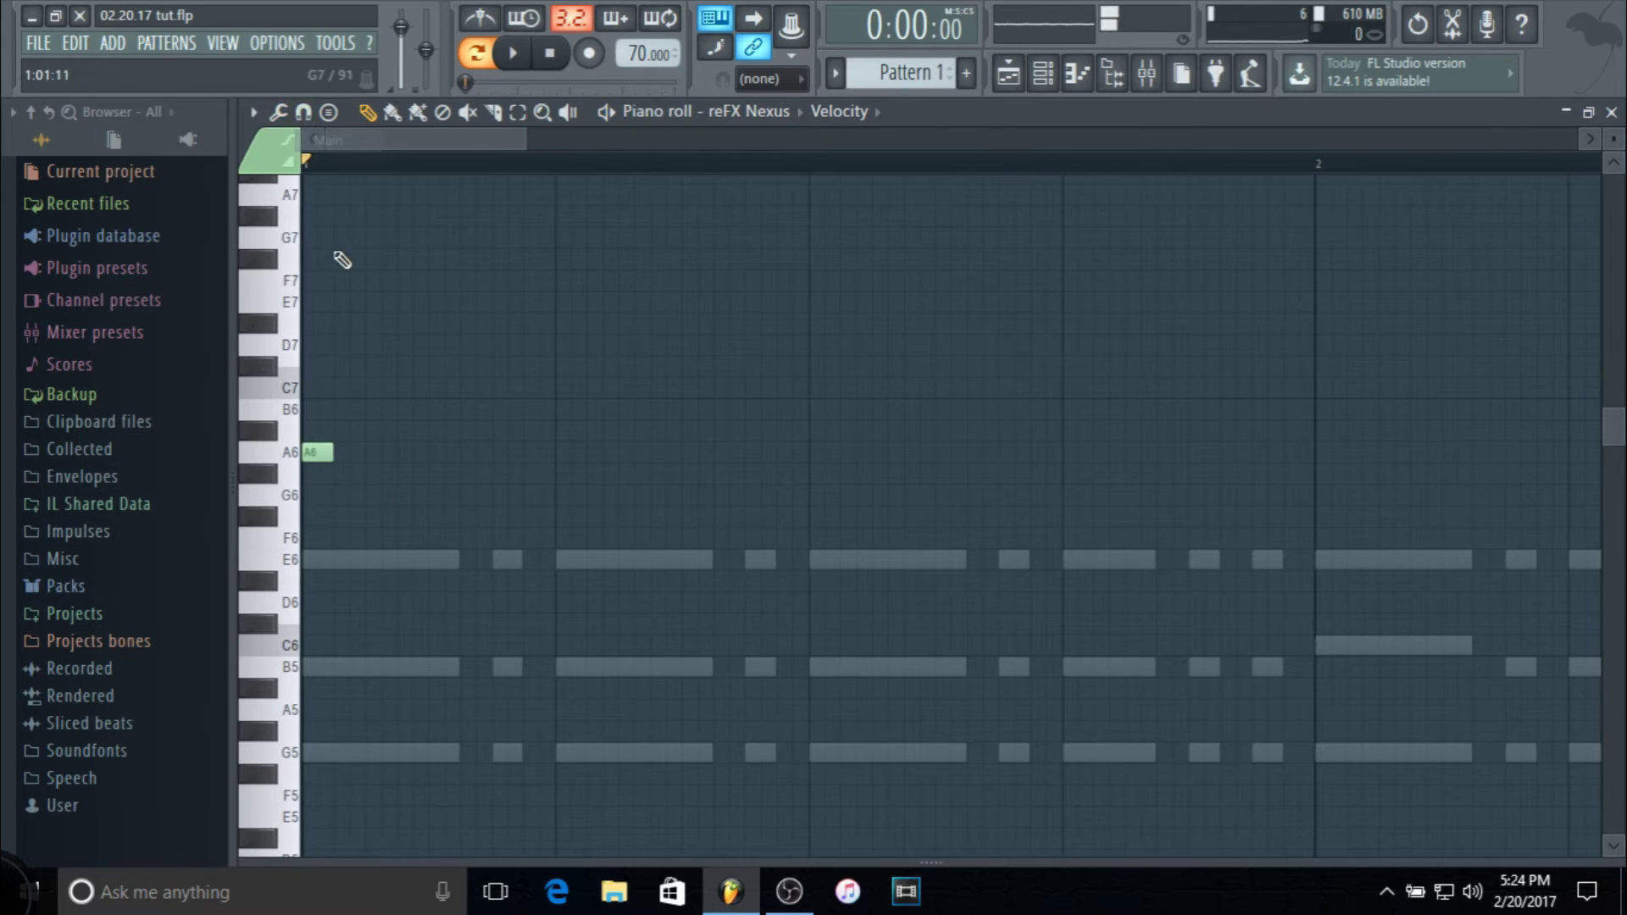
Lengthen the A6 note to 2.5 steps, slice it after one step and delete the remainder
click(309, 115)
click(332, 171)
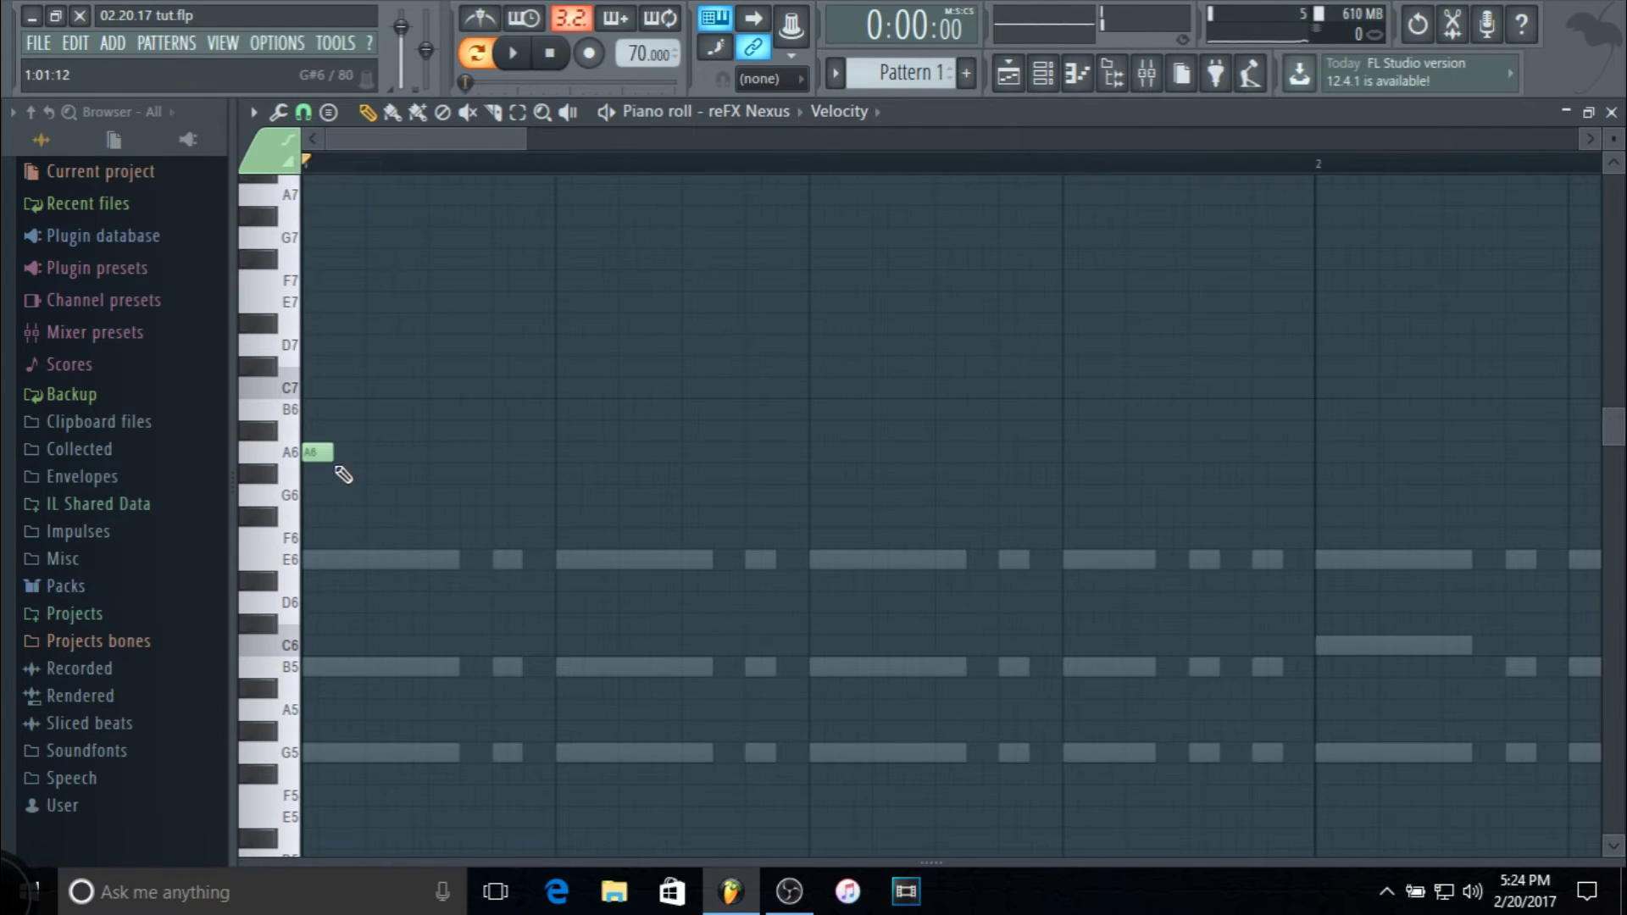
drag(332, 452, 505, 458)
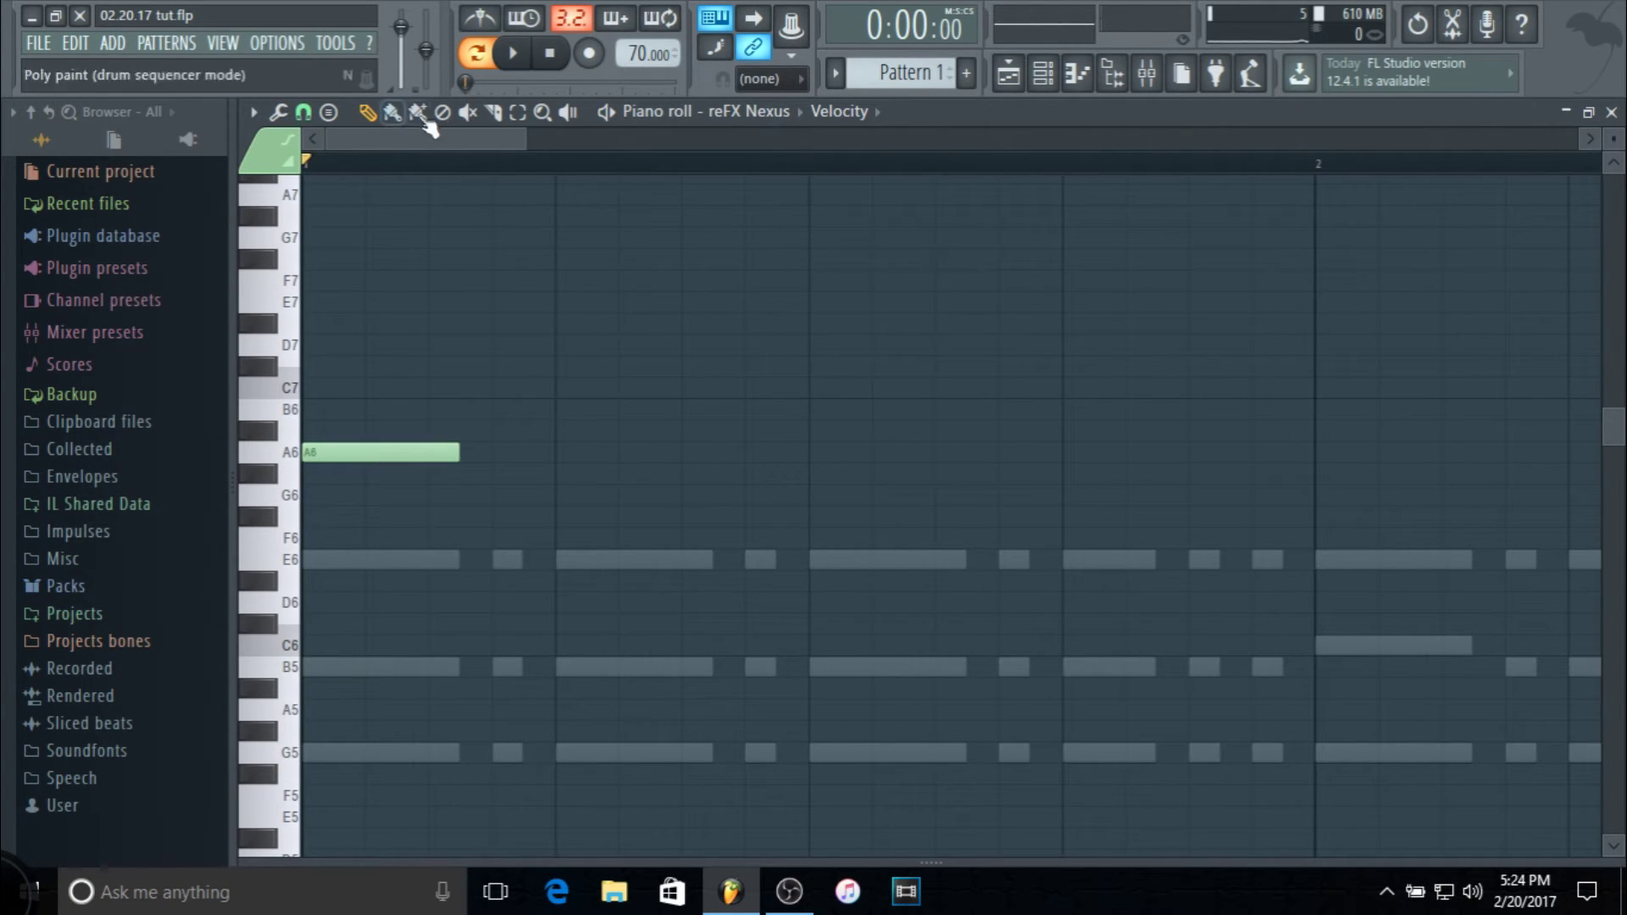
drag(366, 434, 362, 469)
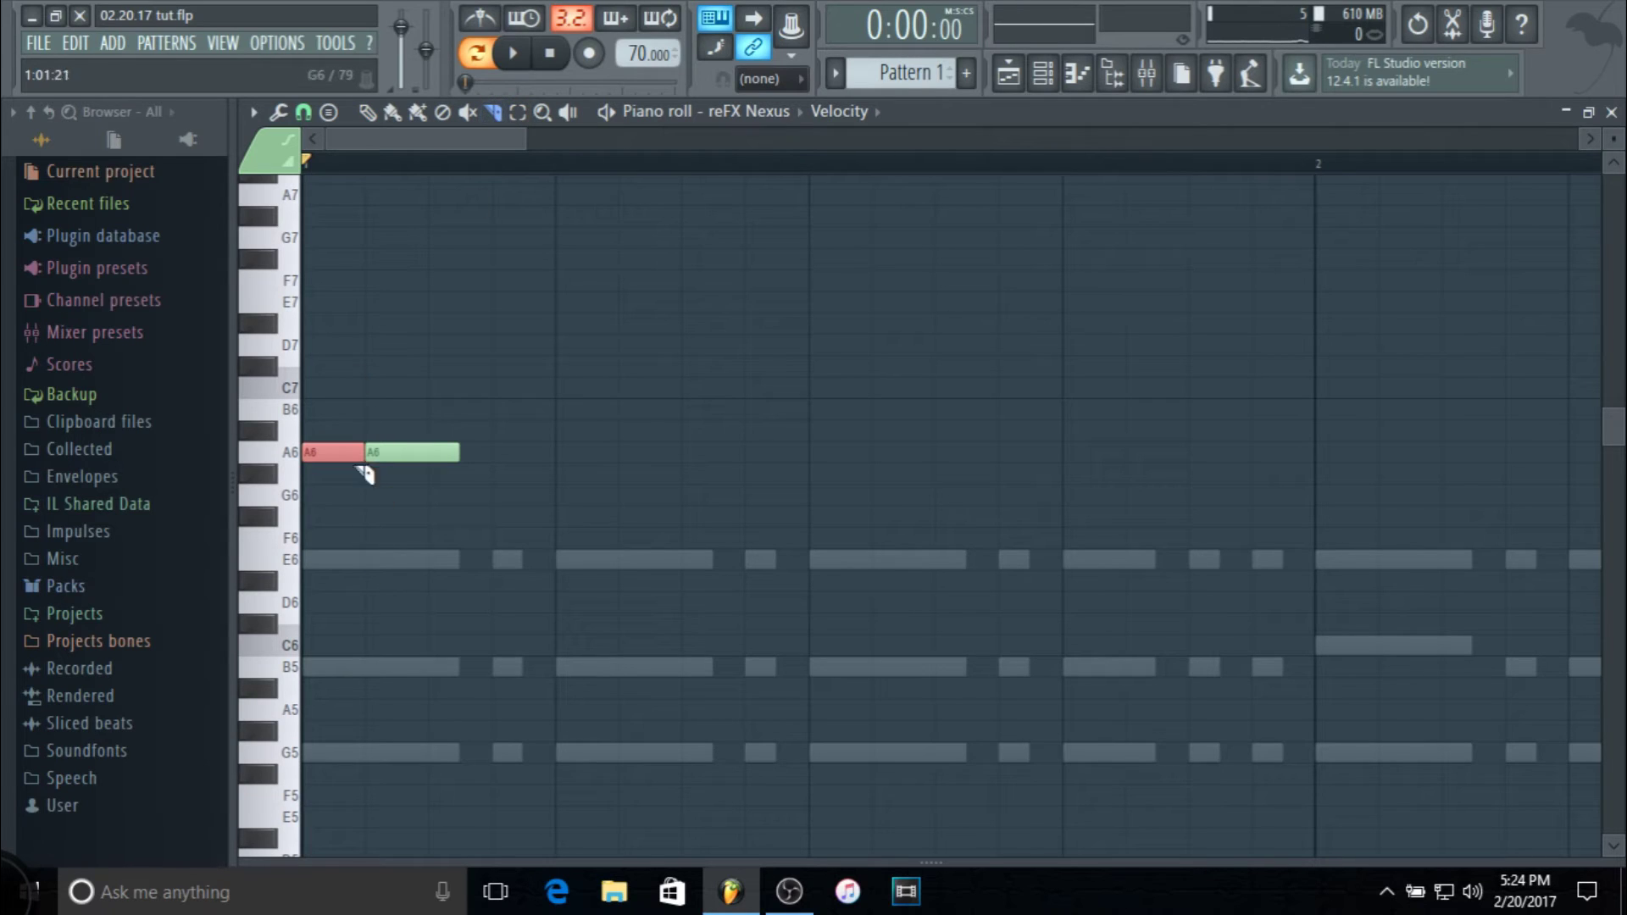
click(303, 112)
click(374, 112)
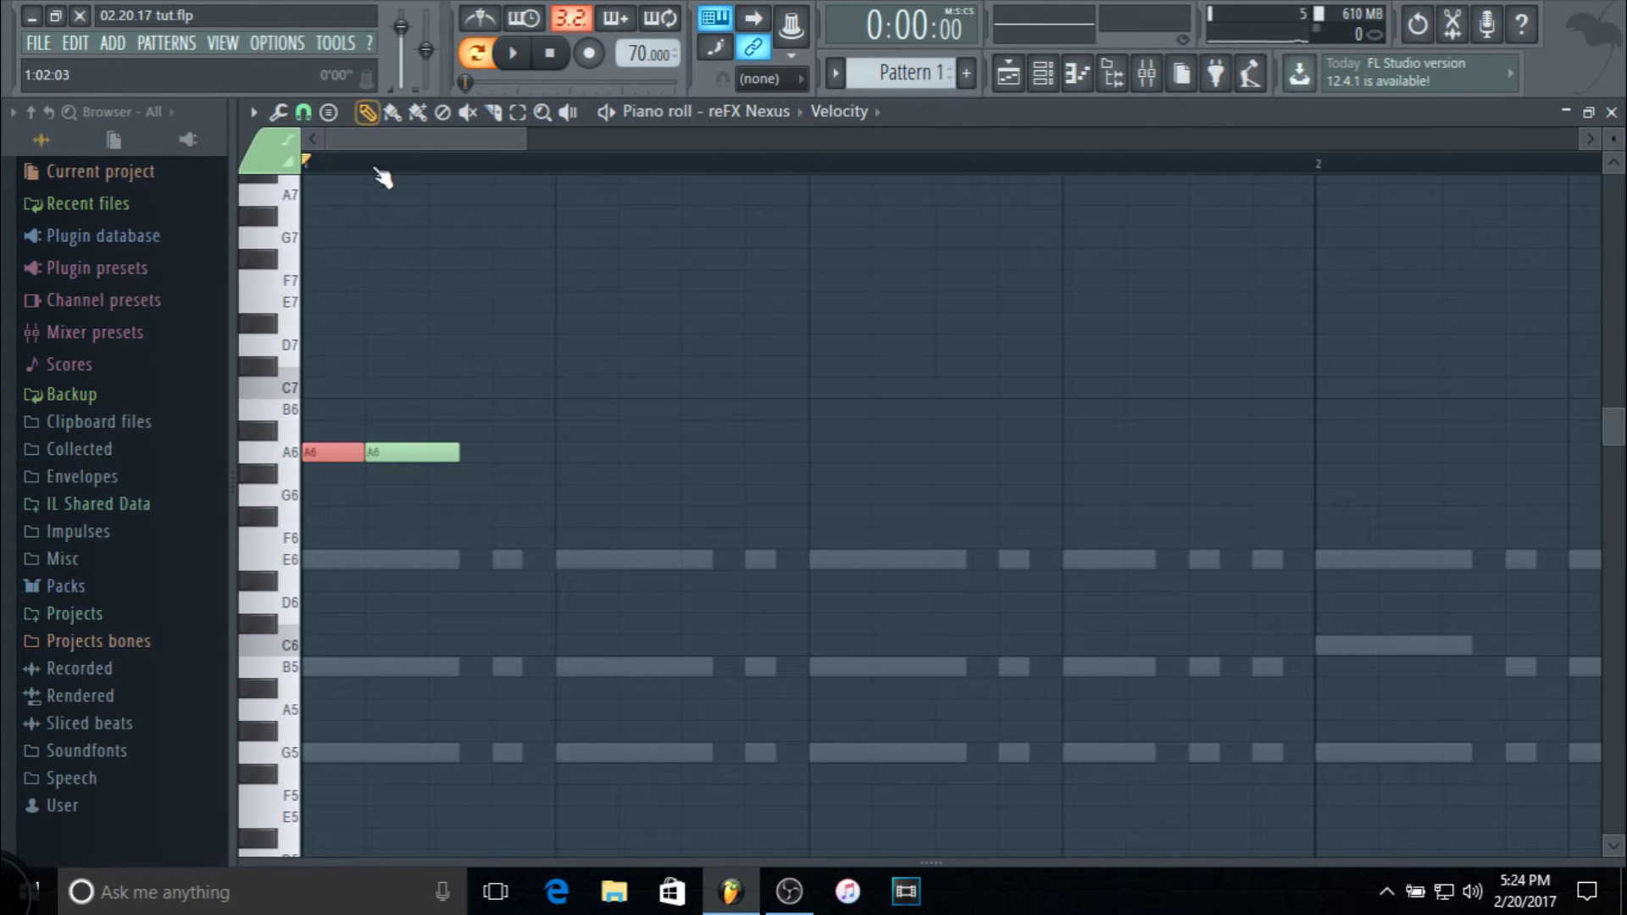
right_click(394, 462)
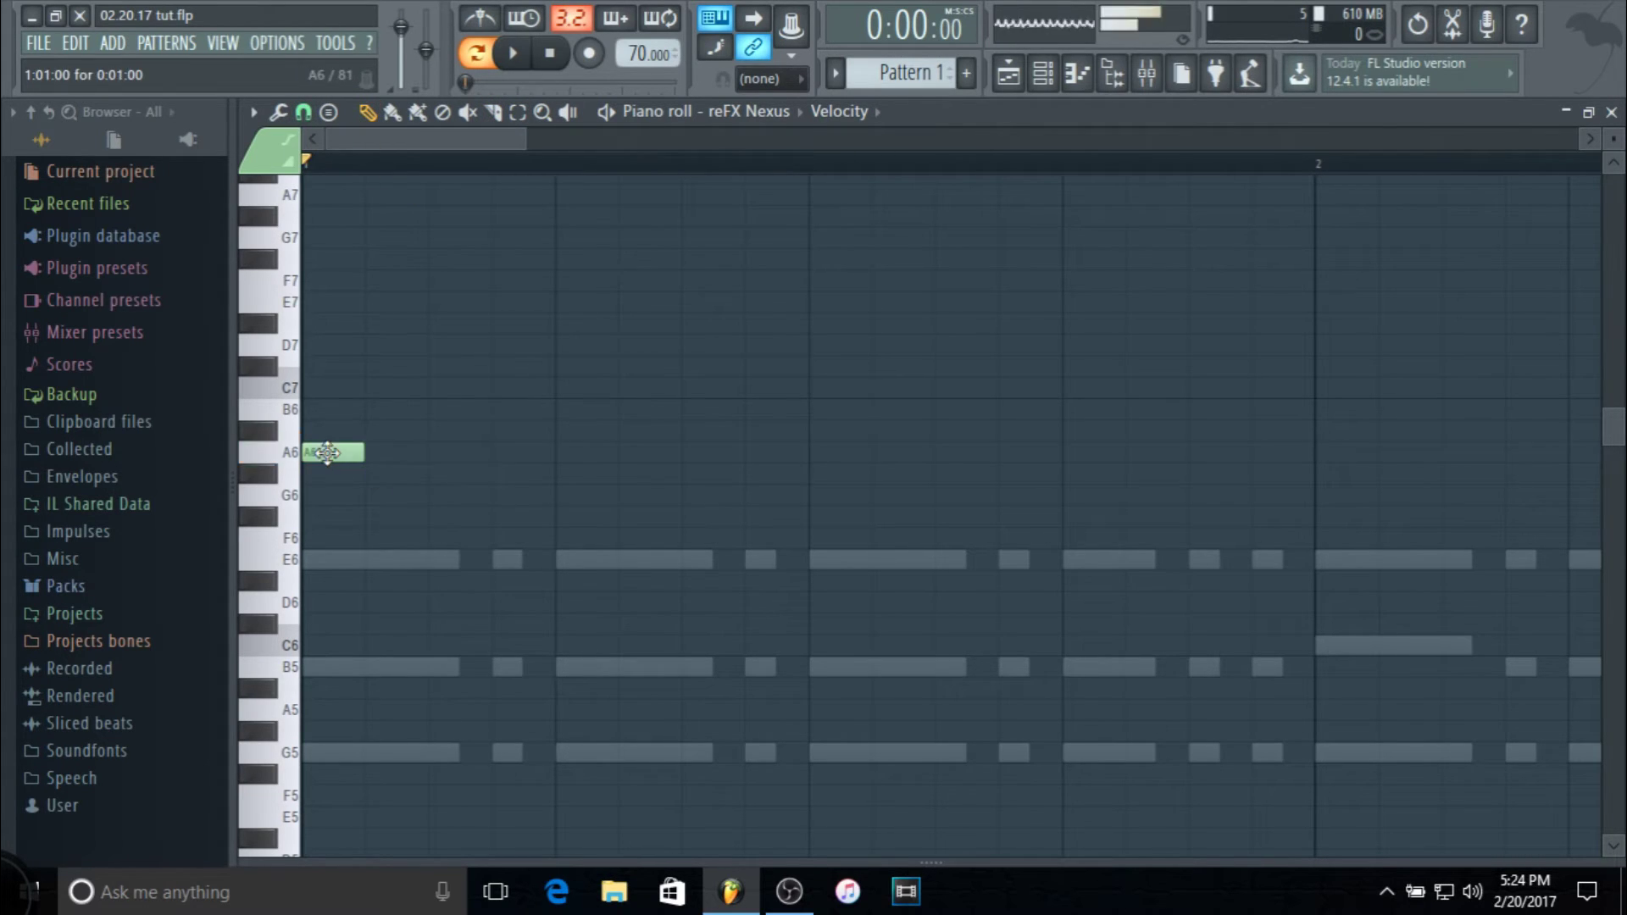
Add a one-step E7 note at 1:02:00 and play the pattern from the start
click(378, 307)
key(space)
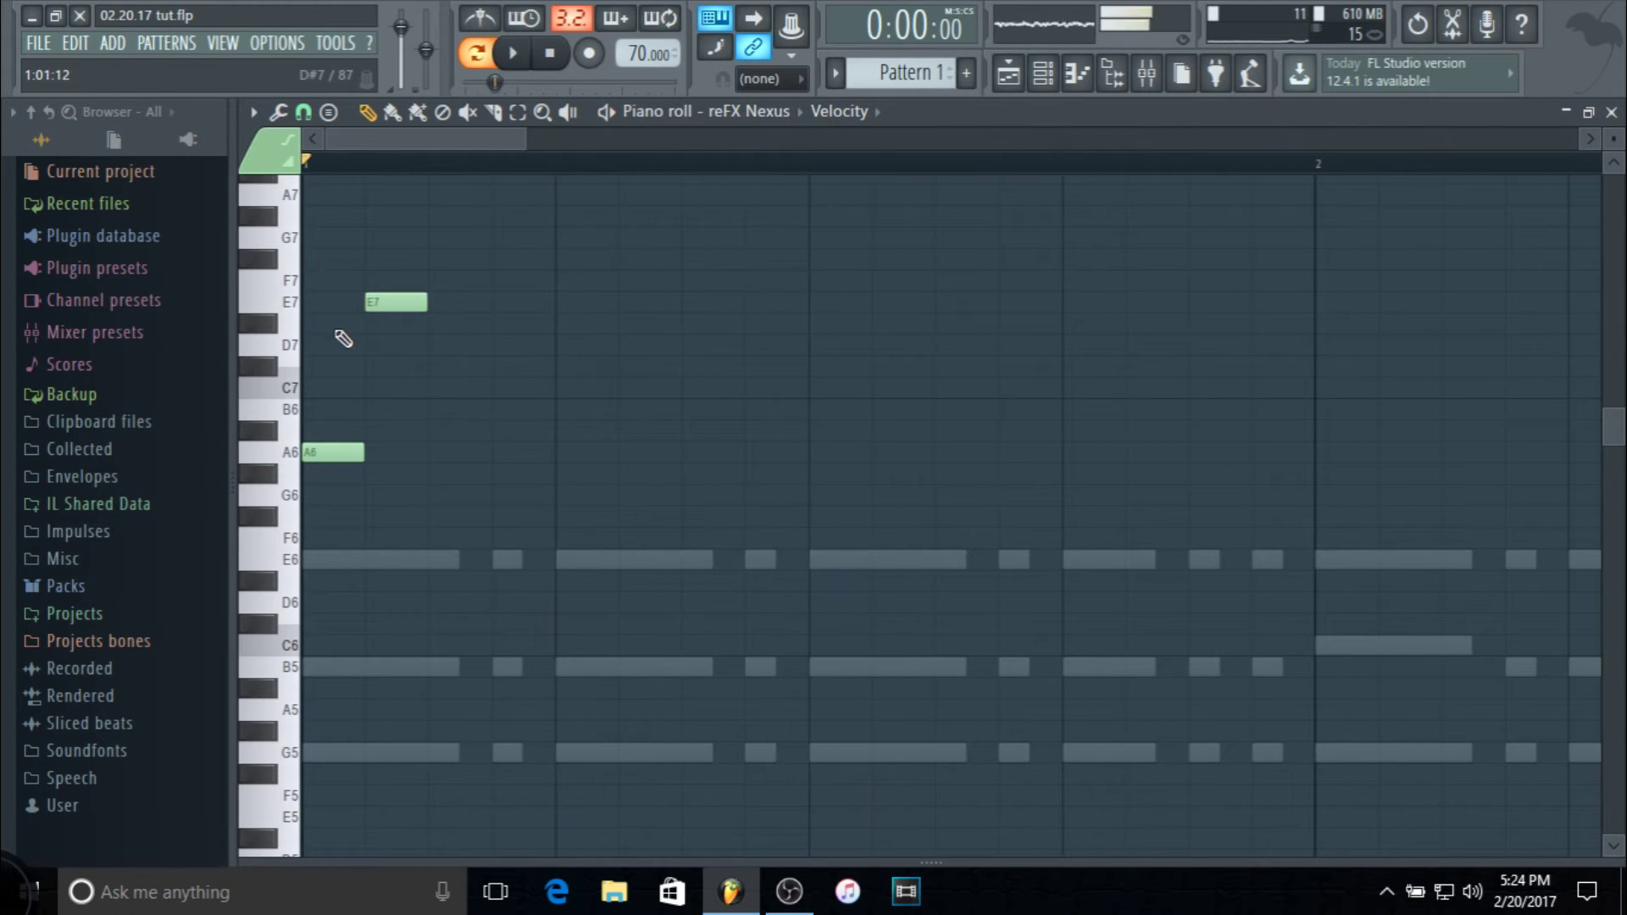
scroll(341, 364, up, 3)
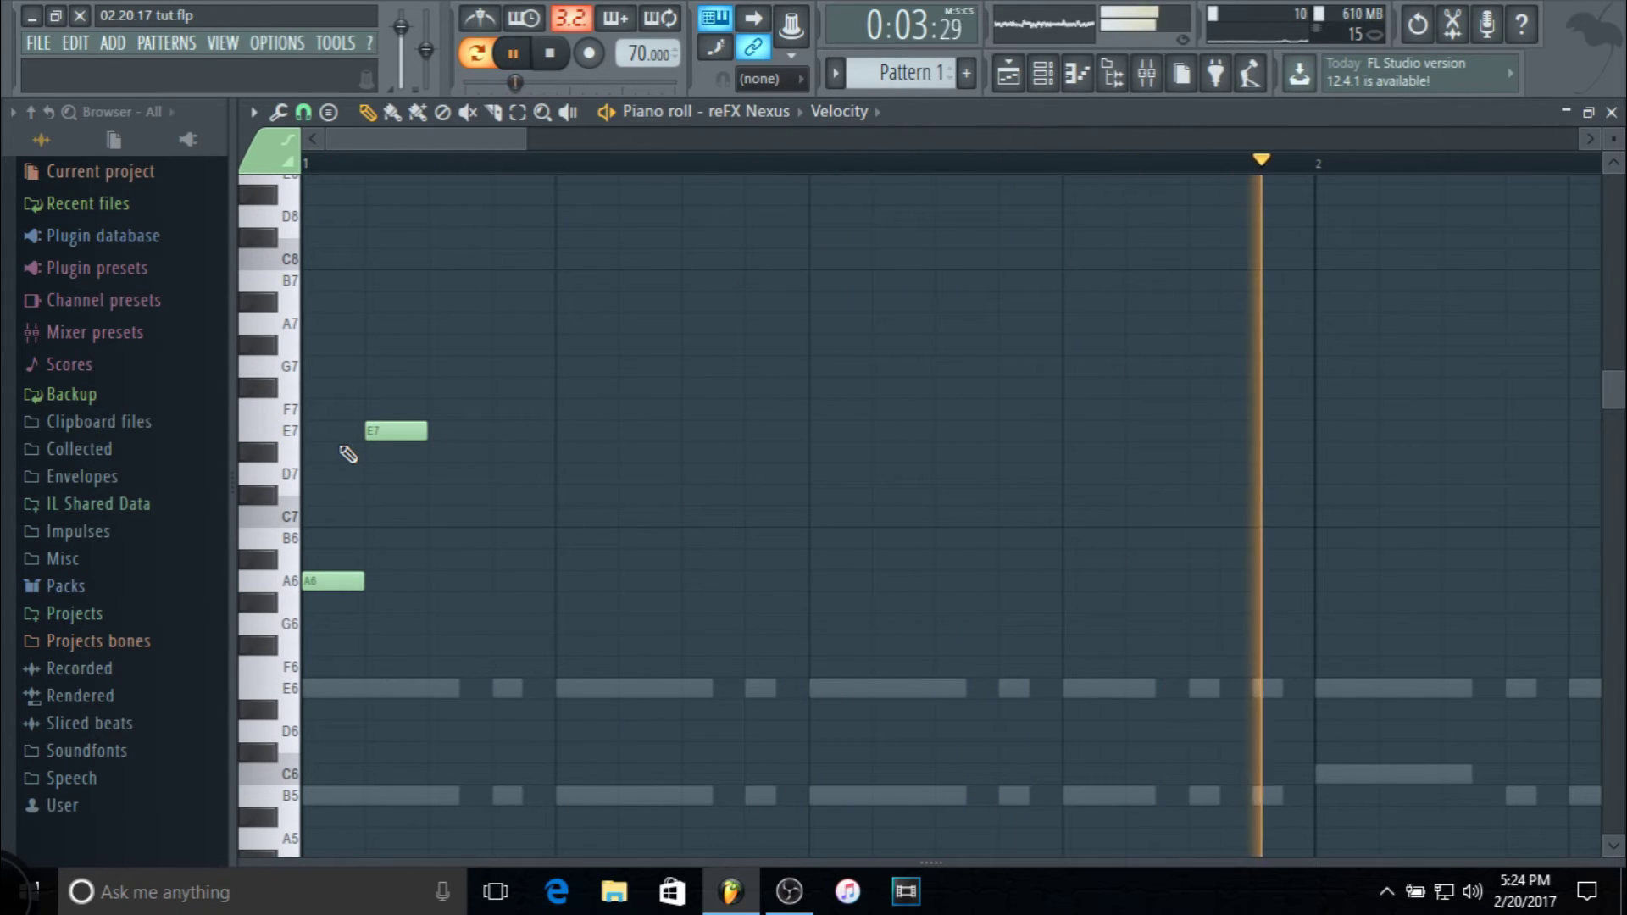
key(space)
scroll(315, 432, up, 3)
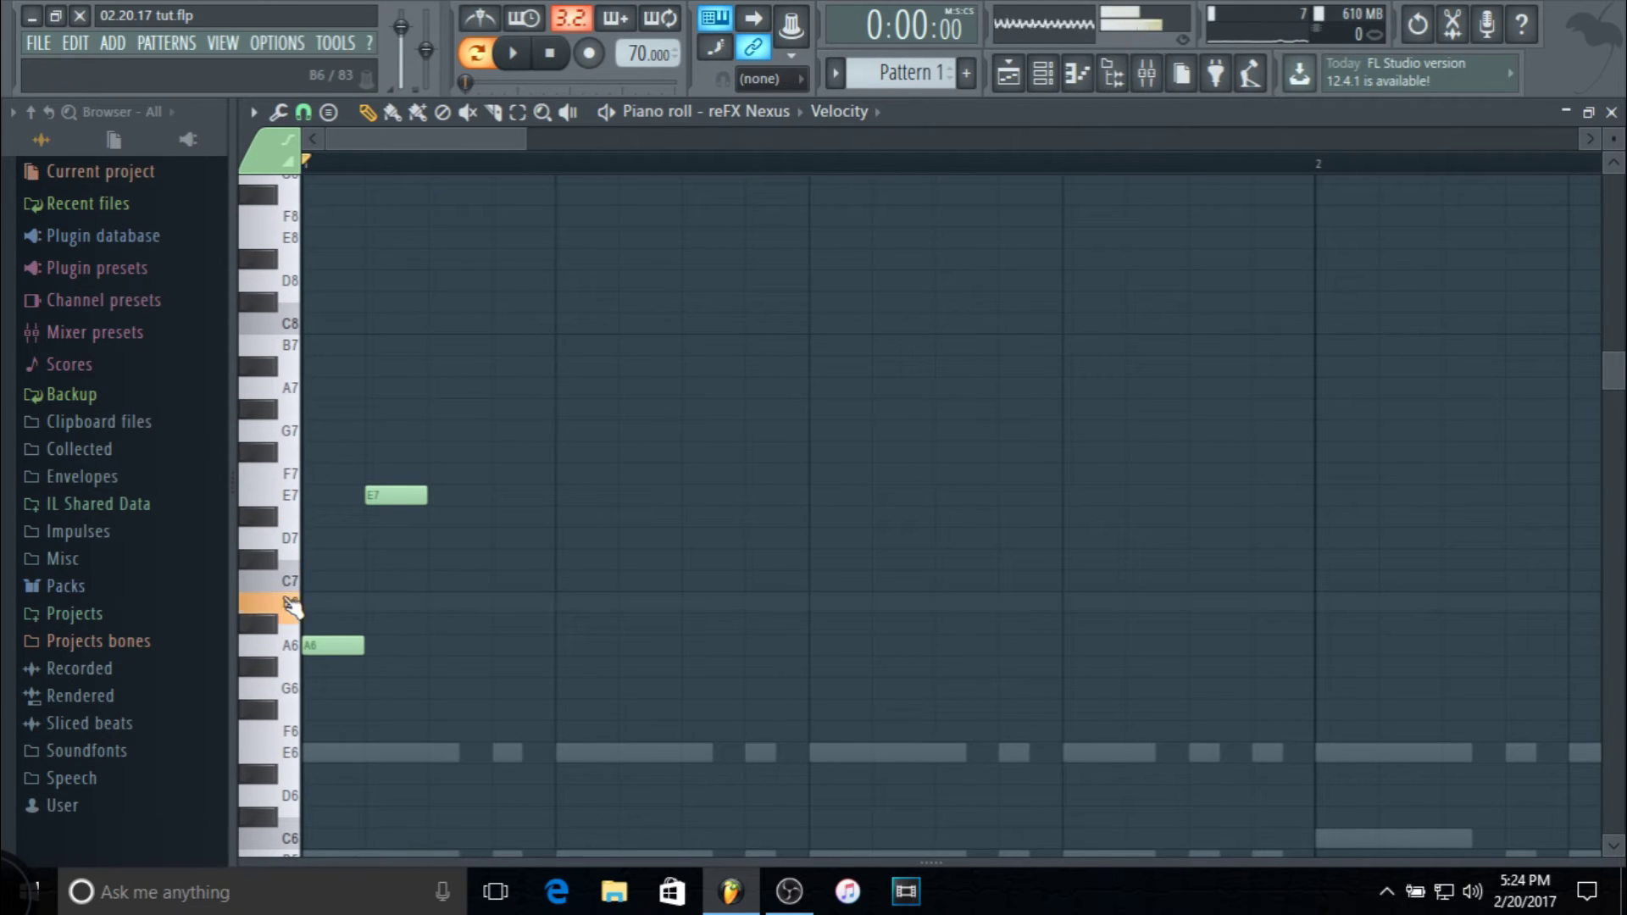
key(space)
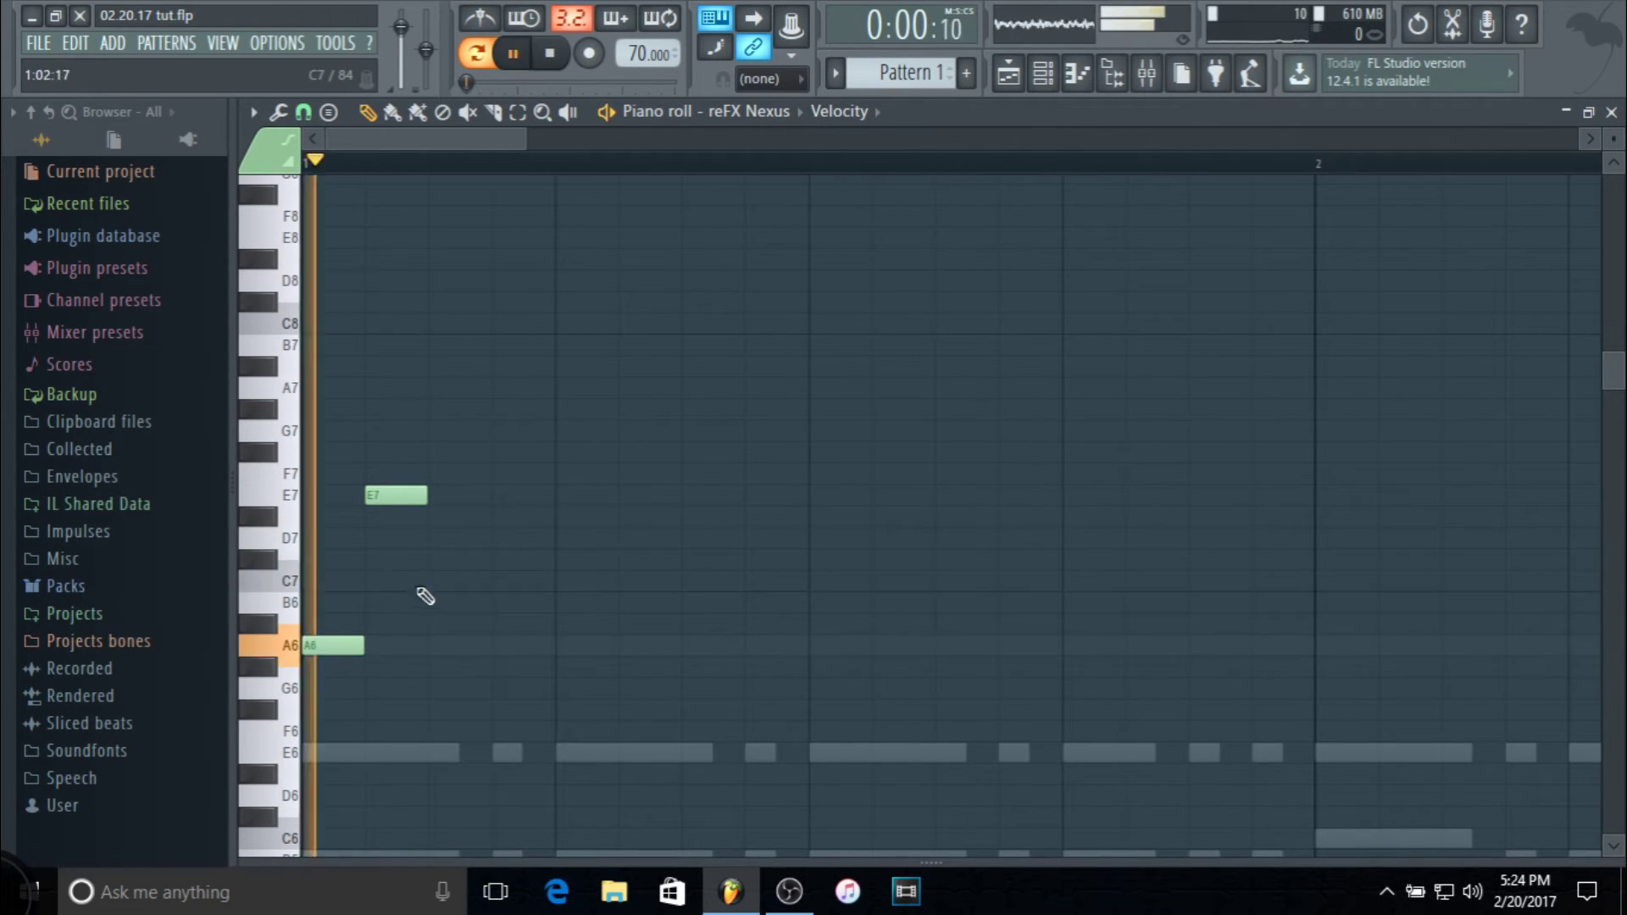
Add a one-step C7 note at 1:03:00 and a one-step B6 note at 1:05:00, then stop playback
click(432, 582)
click(505, 603)
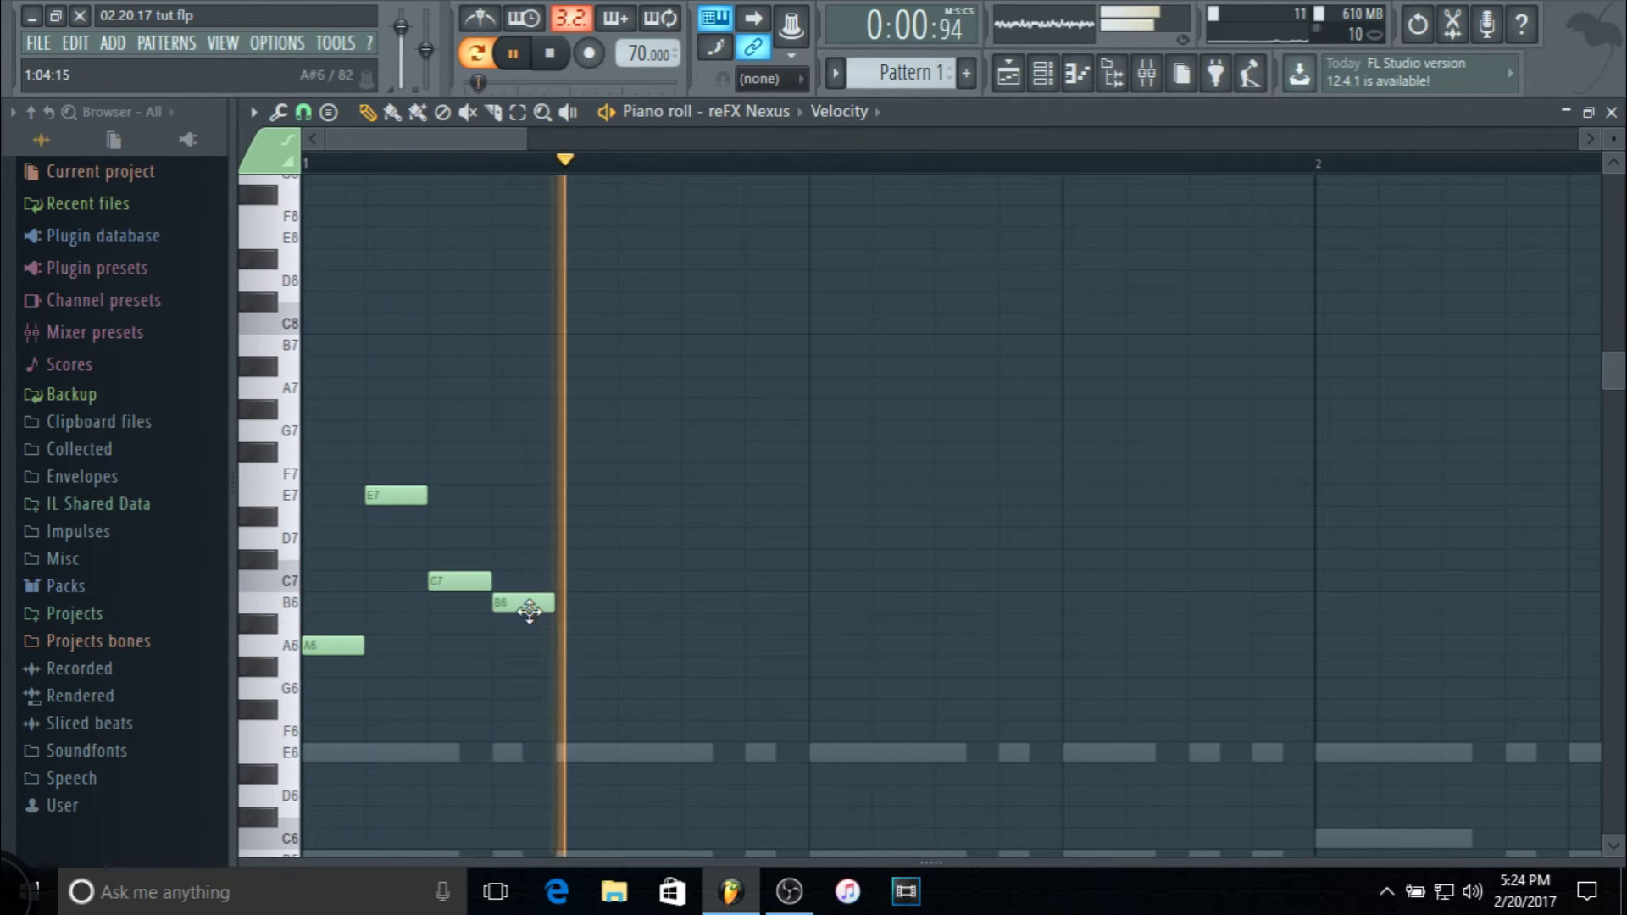
drag(526, 603, 589, 605)
key(space)
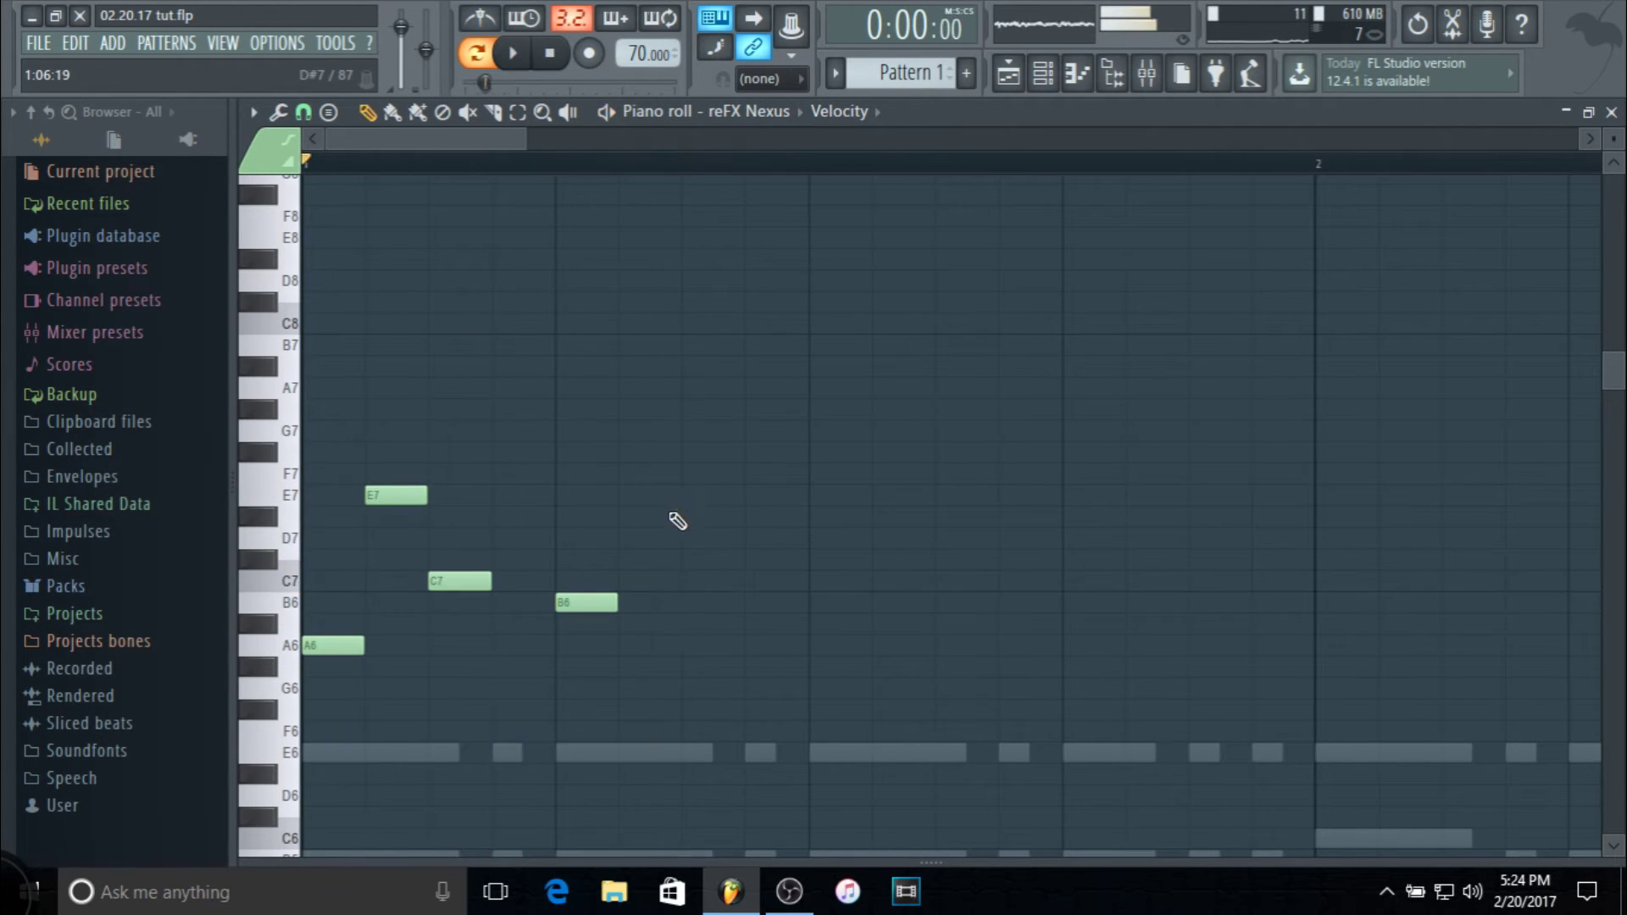
Add a one-step E7 note at 1:07:00 and play the melody
key(space)
scroll(763, 618, down, 3)
scroll(763, 619, up, 2)
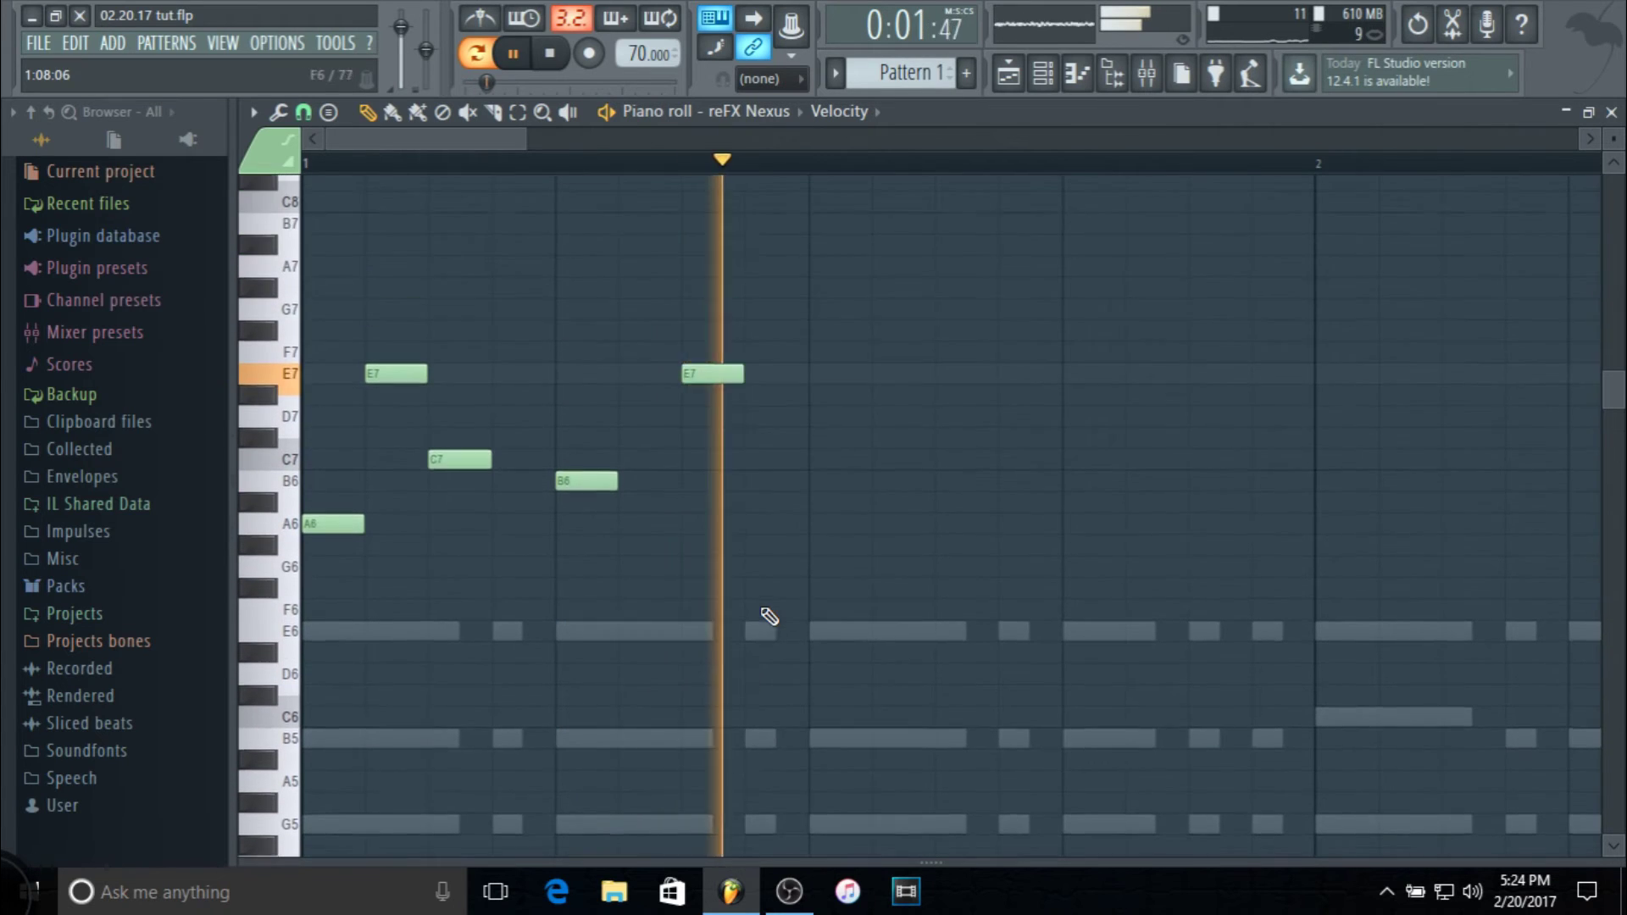
Repeat the melody's first half bar to fill bars 1 and 2, ending it with E7 at 2:13:00 and B6 at 2:15:00
key(space)
drag(809, 168, 4, 185)
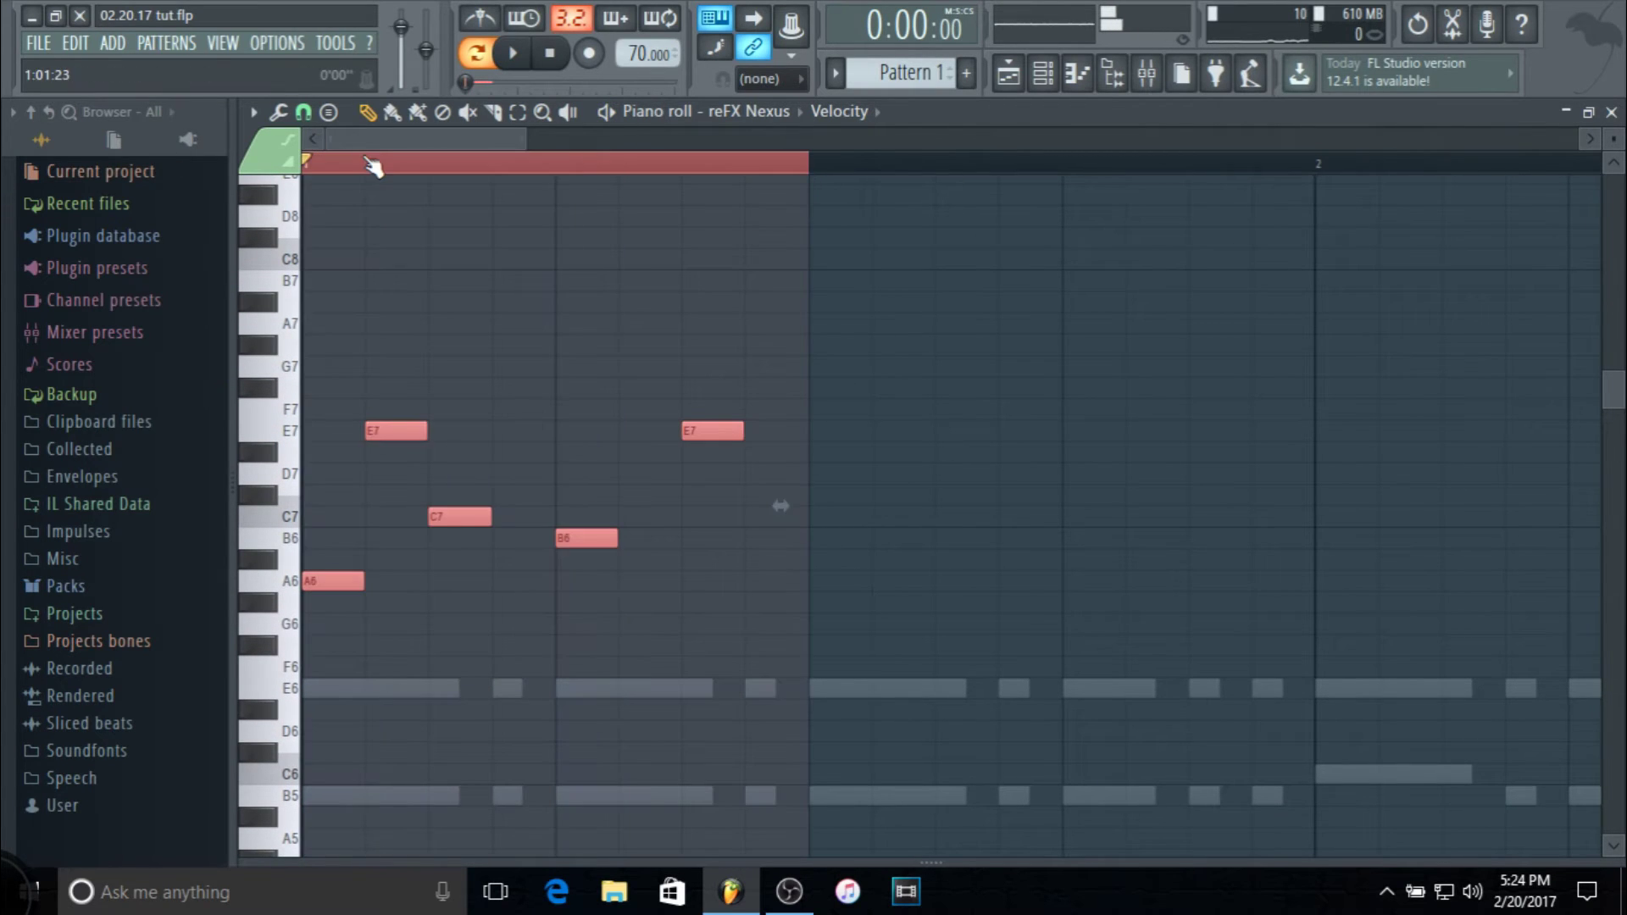
scroll(373, 165, down, 5)
key(ctrl+b)
key(ctrl+b)
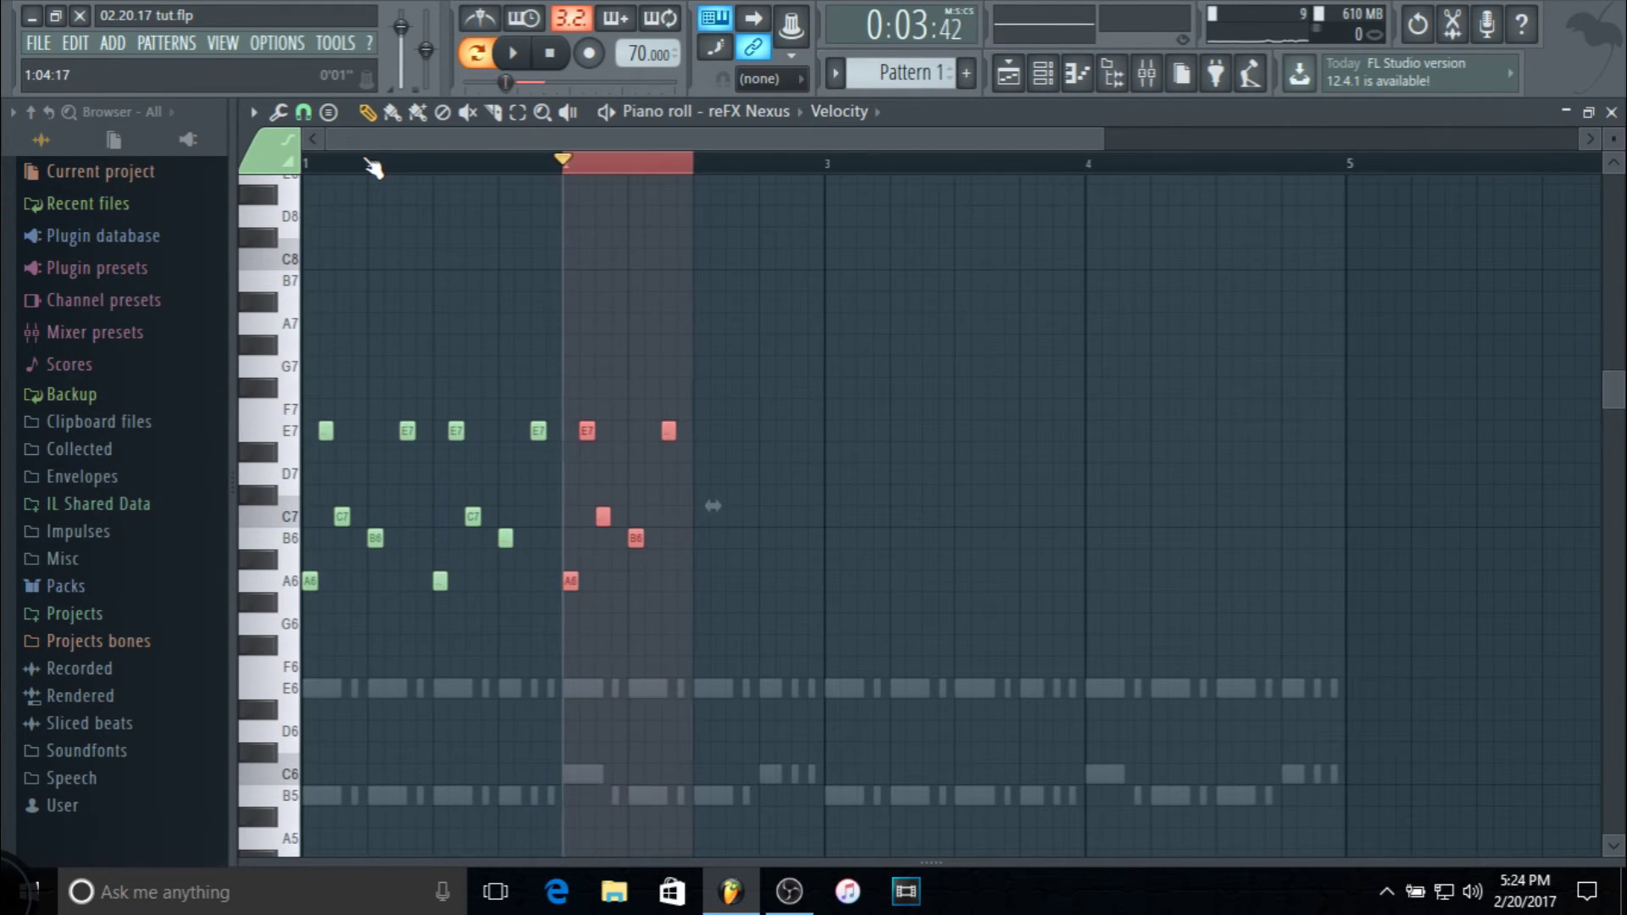
key(ctrl+b)
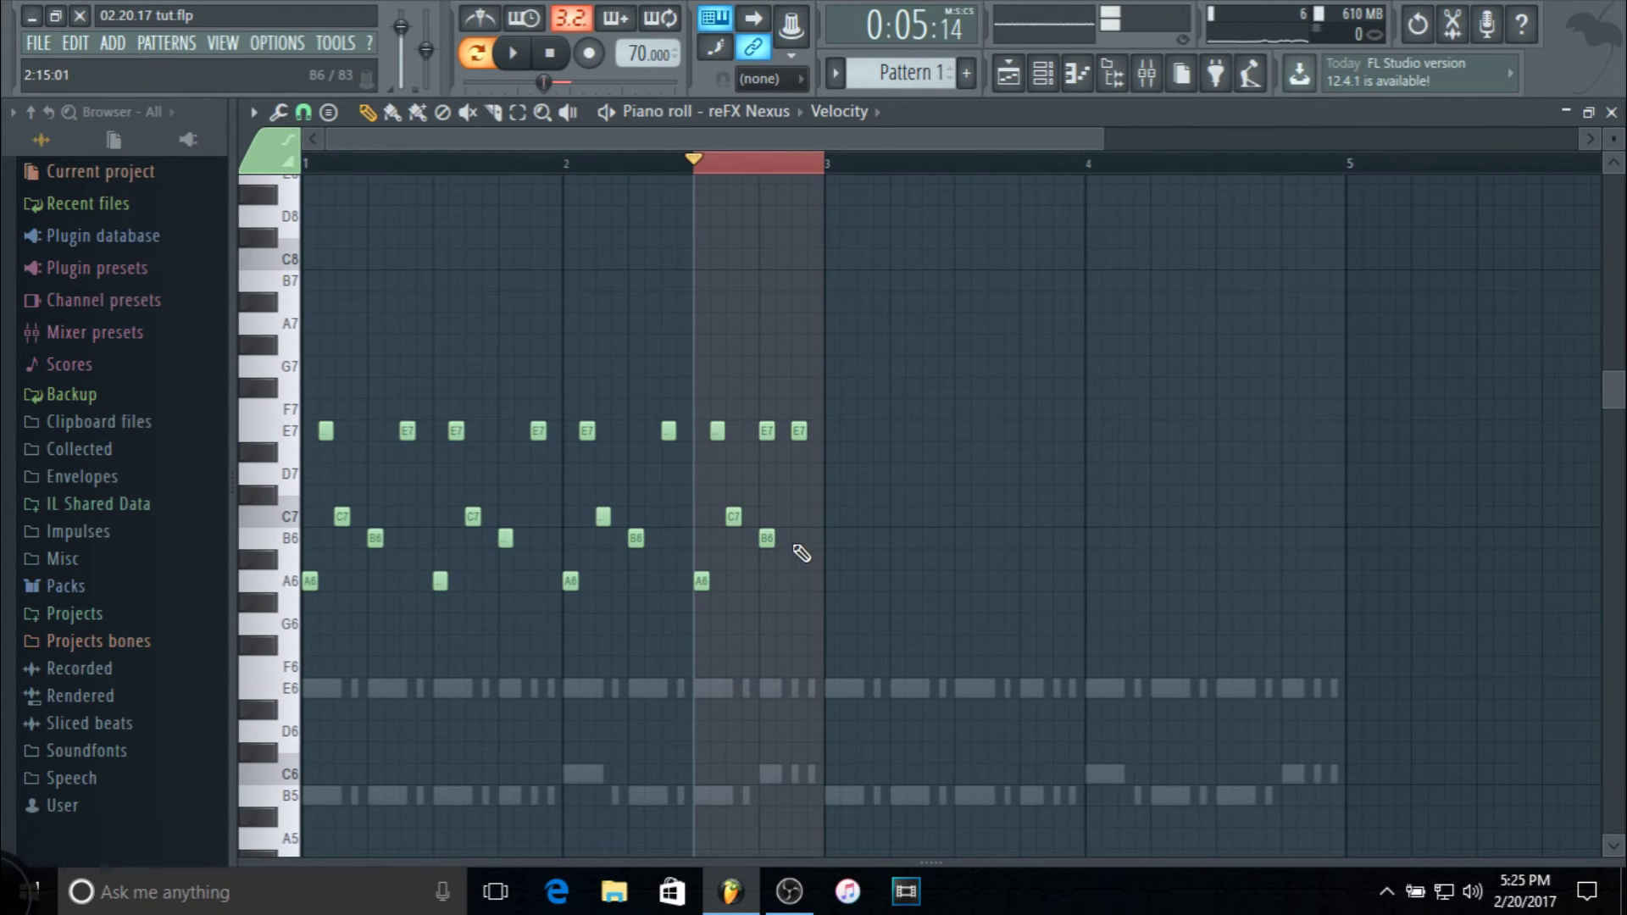
drag(862, 678, 300, 290)
key(ctrl+d)
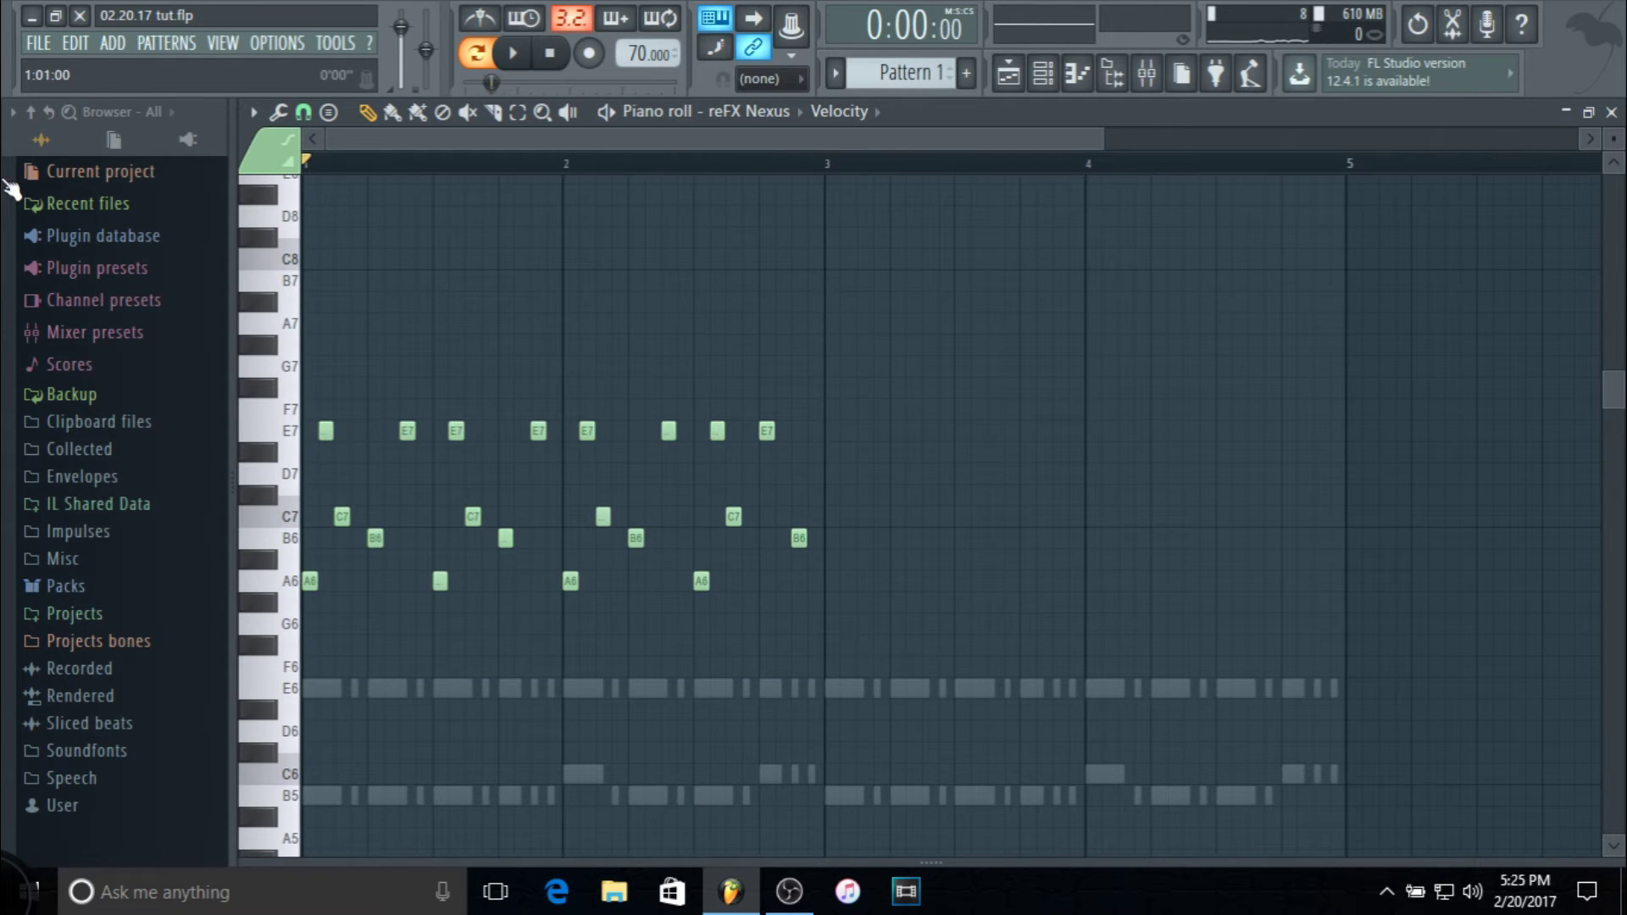
Duplicate the two-bar melody into bars 3 and 4 and play the pattern from the start
drag(805, 166, 4, 165)
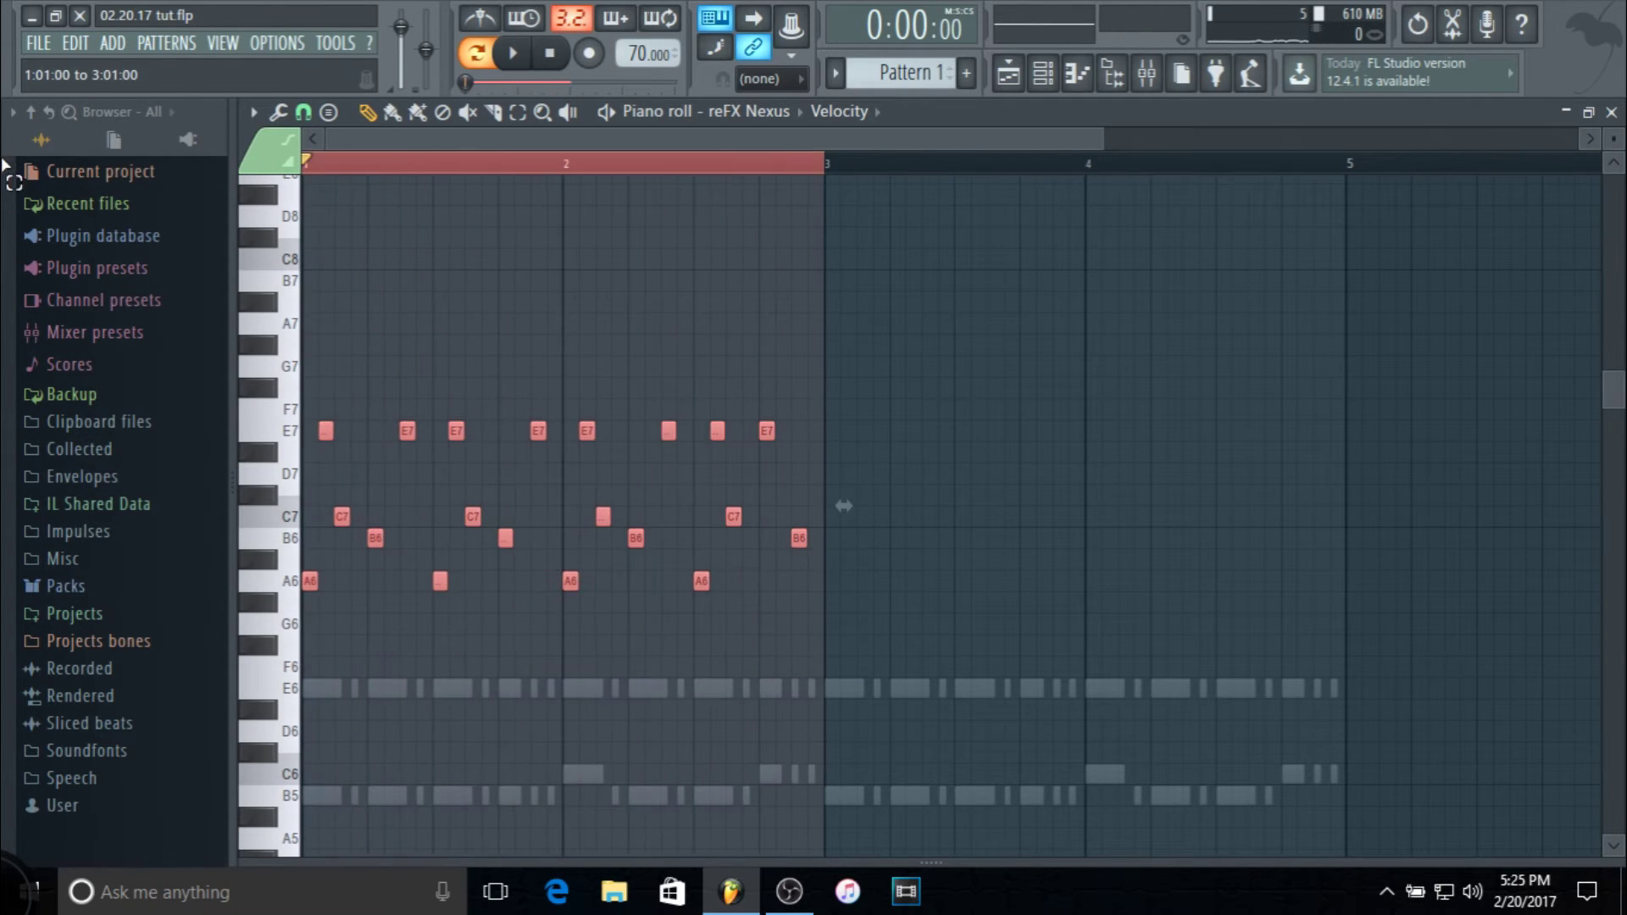
key(ctrl+b)
key(space)
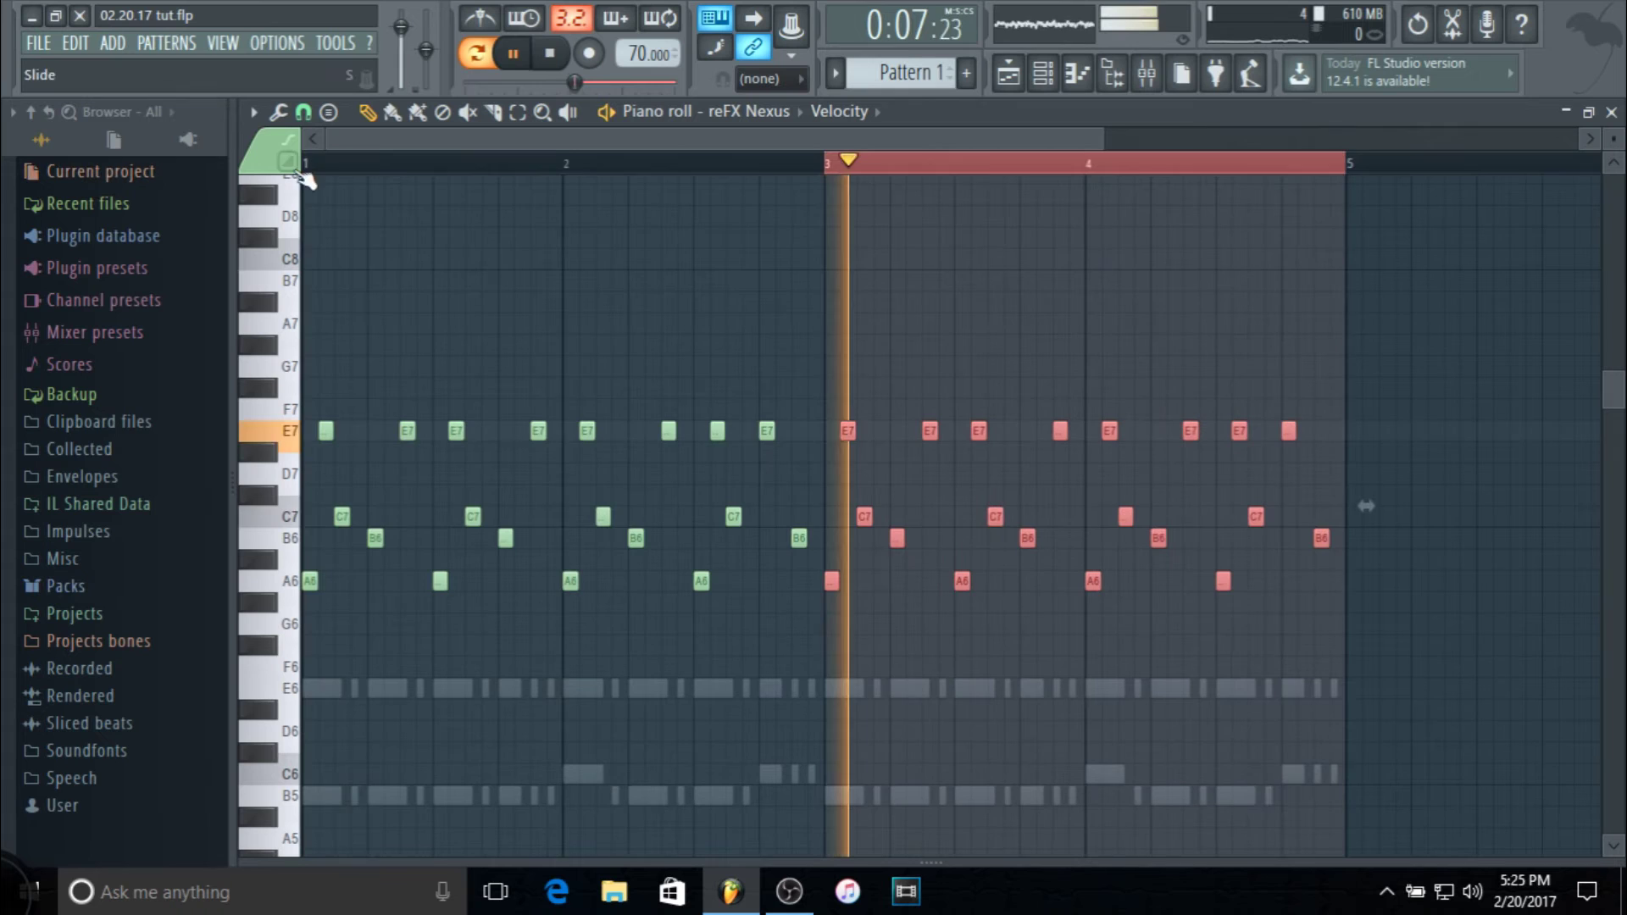
click(490, 163)
drag(517, 78, 466, 81)
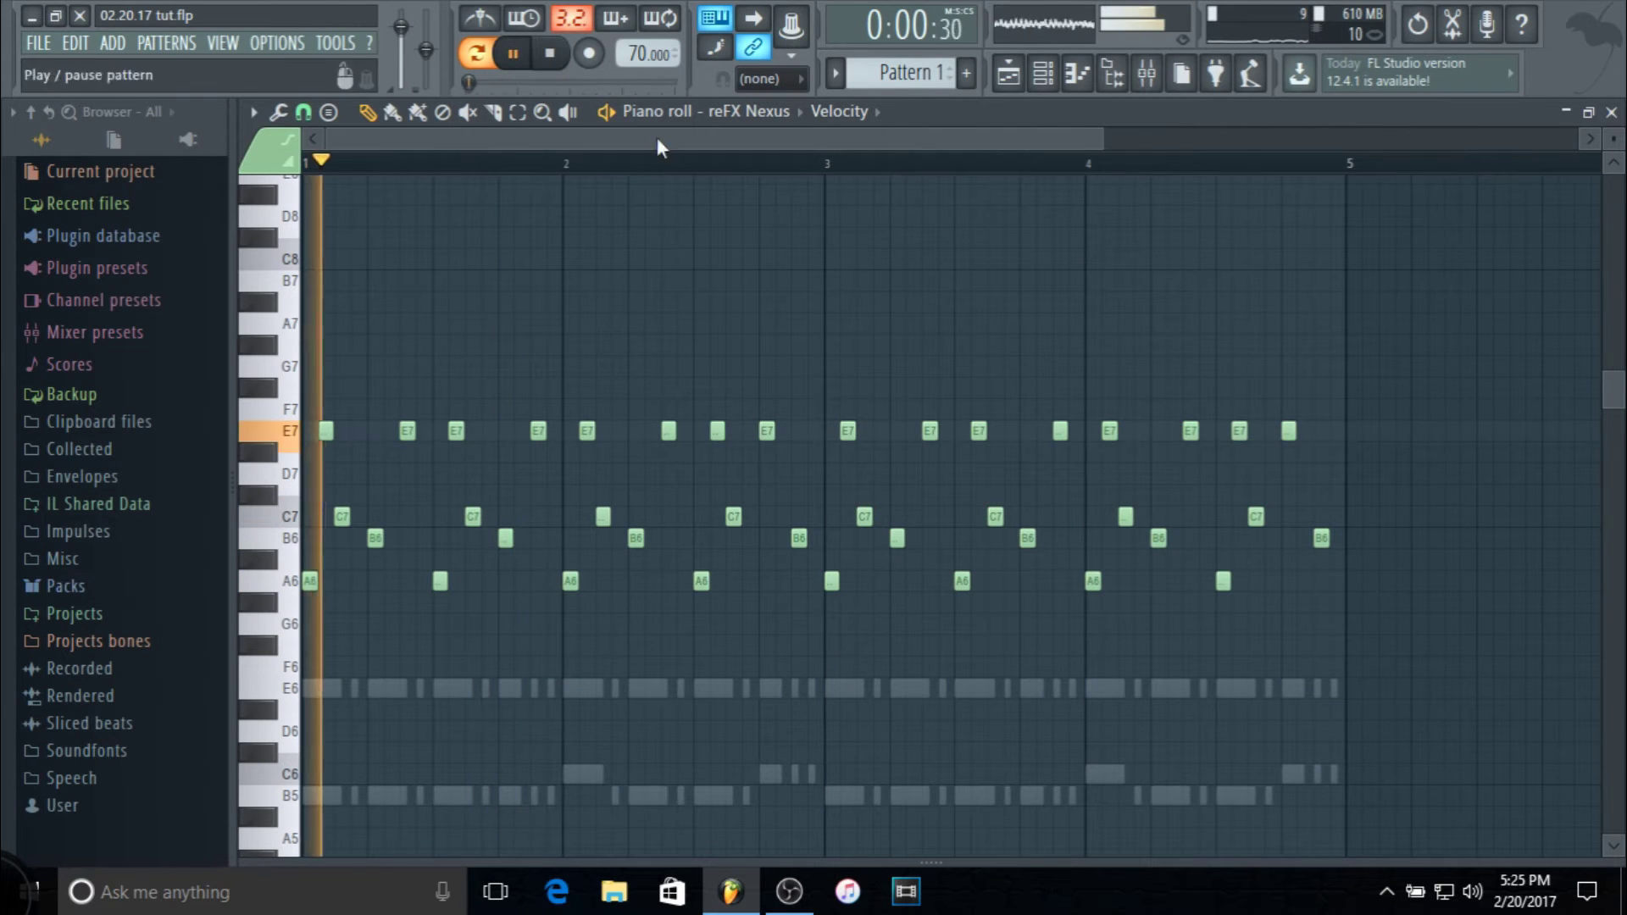
Fill the Hi Hat channel with a hit every two steps and open its notes in the piano roll
click(1049, 75)
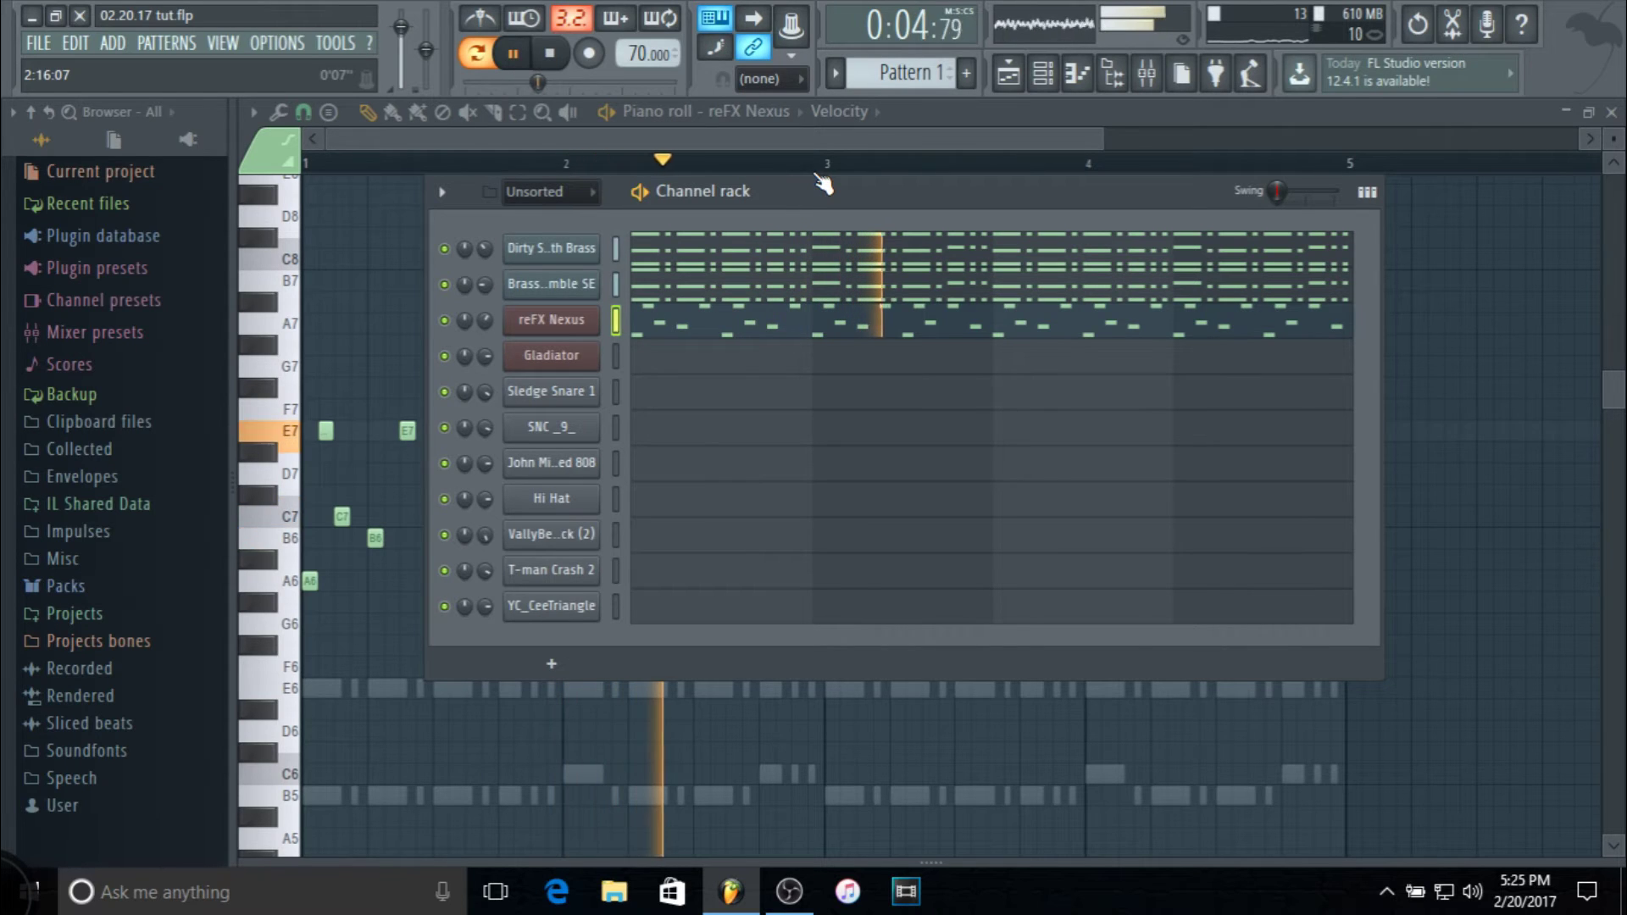
right_click(580, 502)
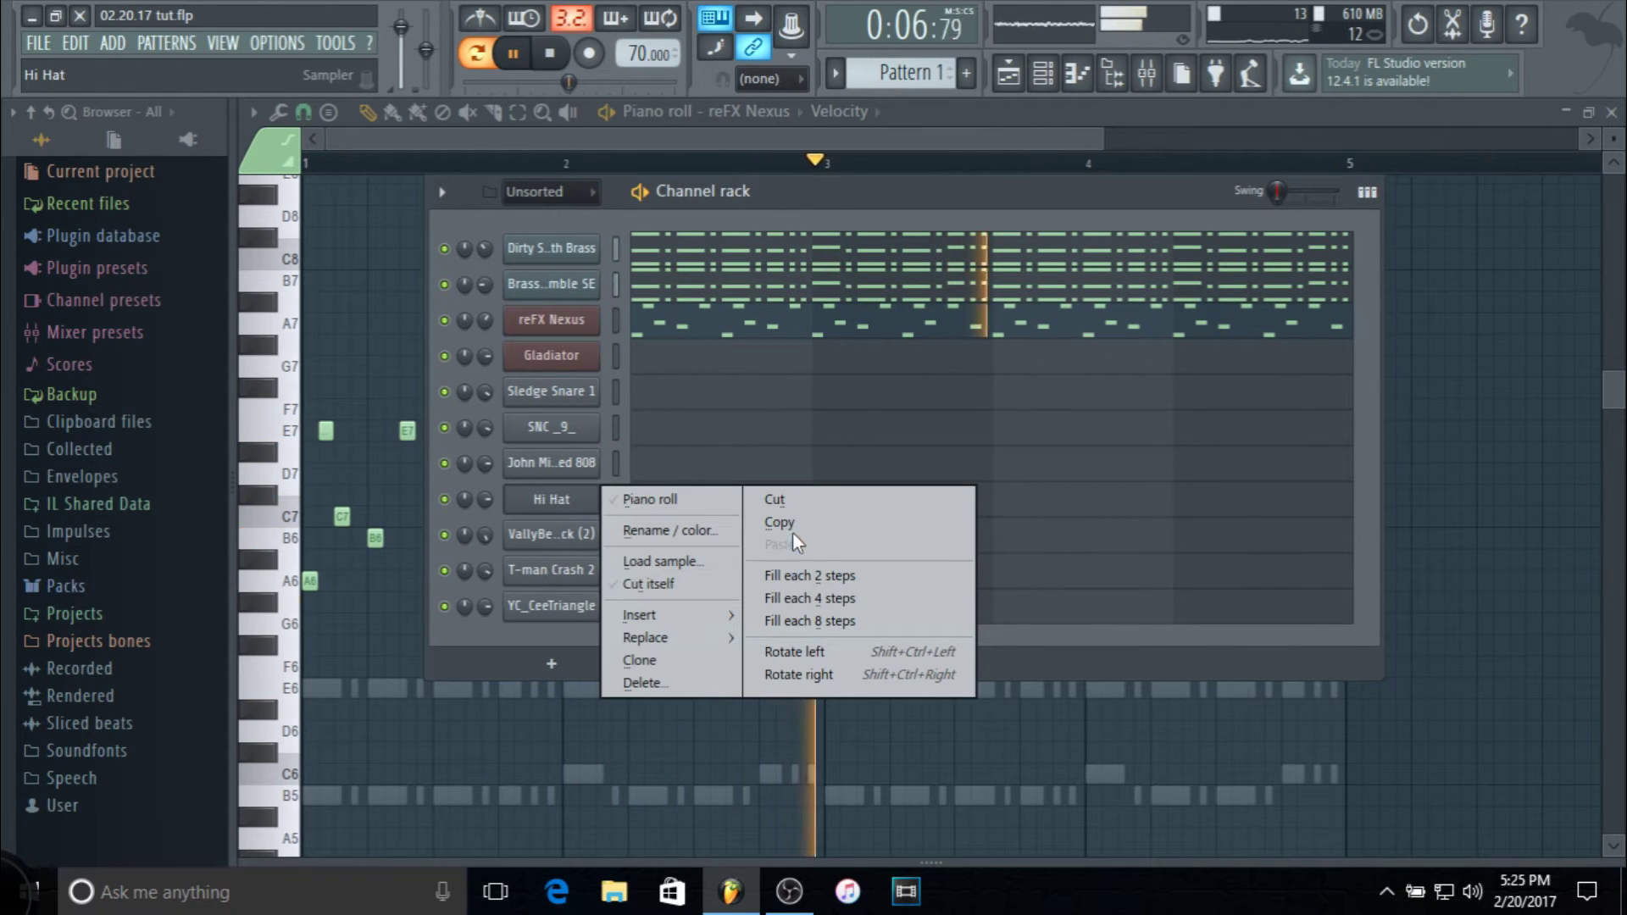
click(792, 577)
key(F6)
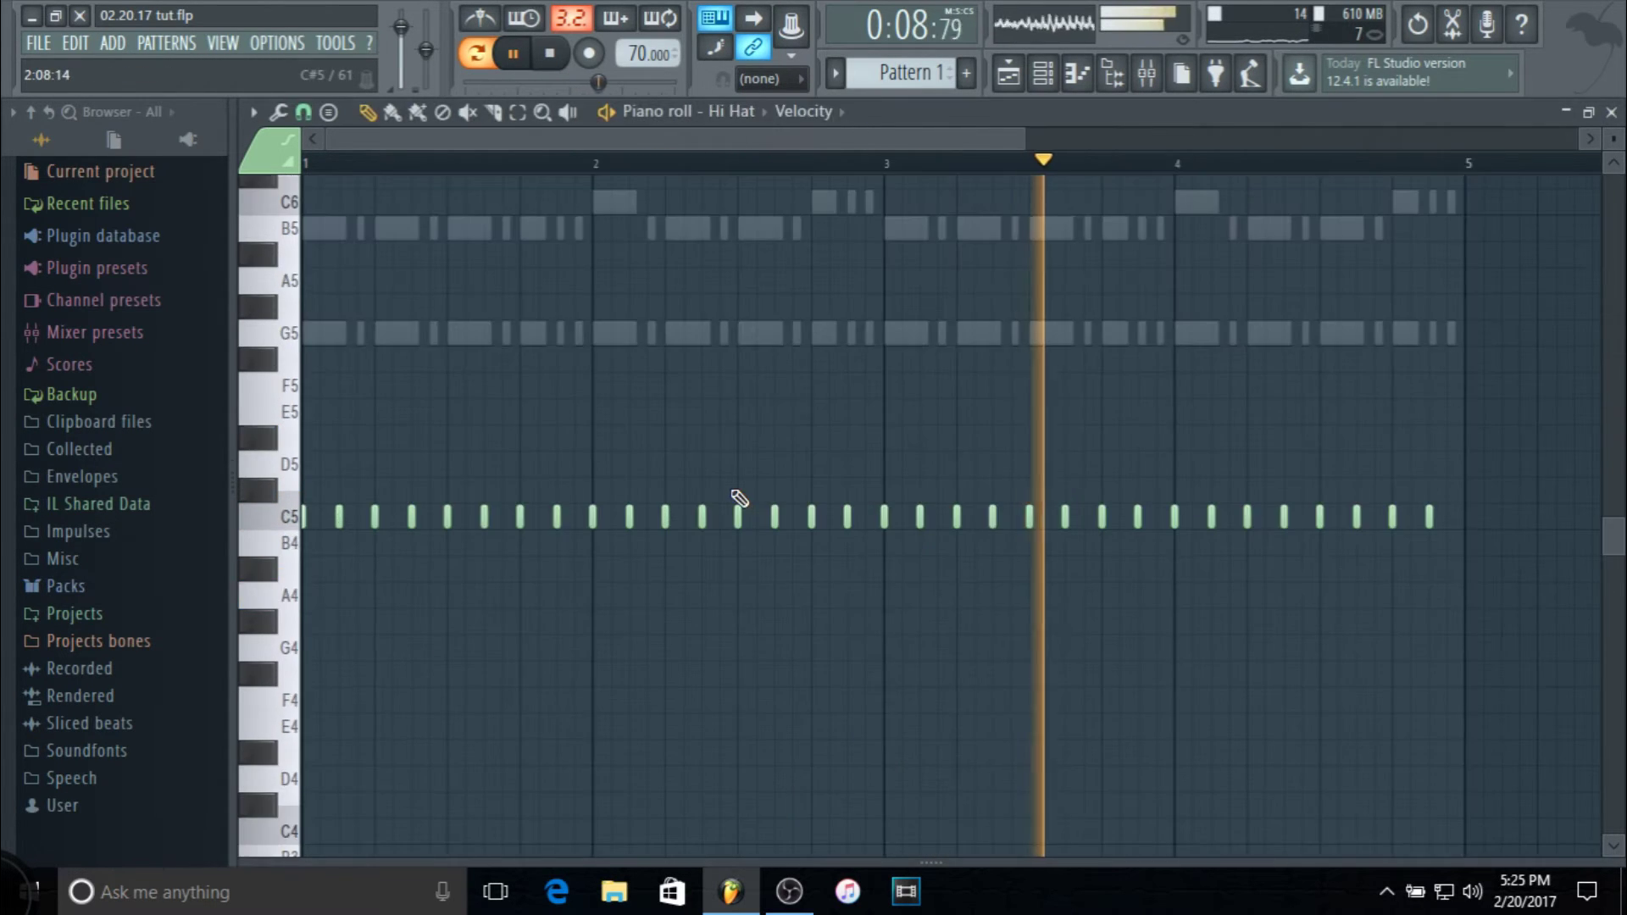
Copy all hi-hat notes one step to the right, lengthen every C5 note to one step and stop playback
key(ctrl+a)
key(ctrl+c)
key(ctrl+v)
key(shift+Right)
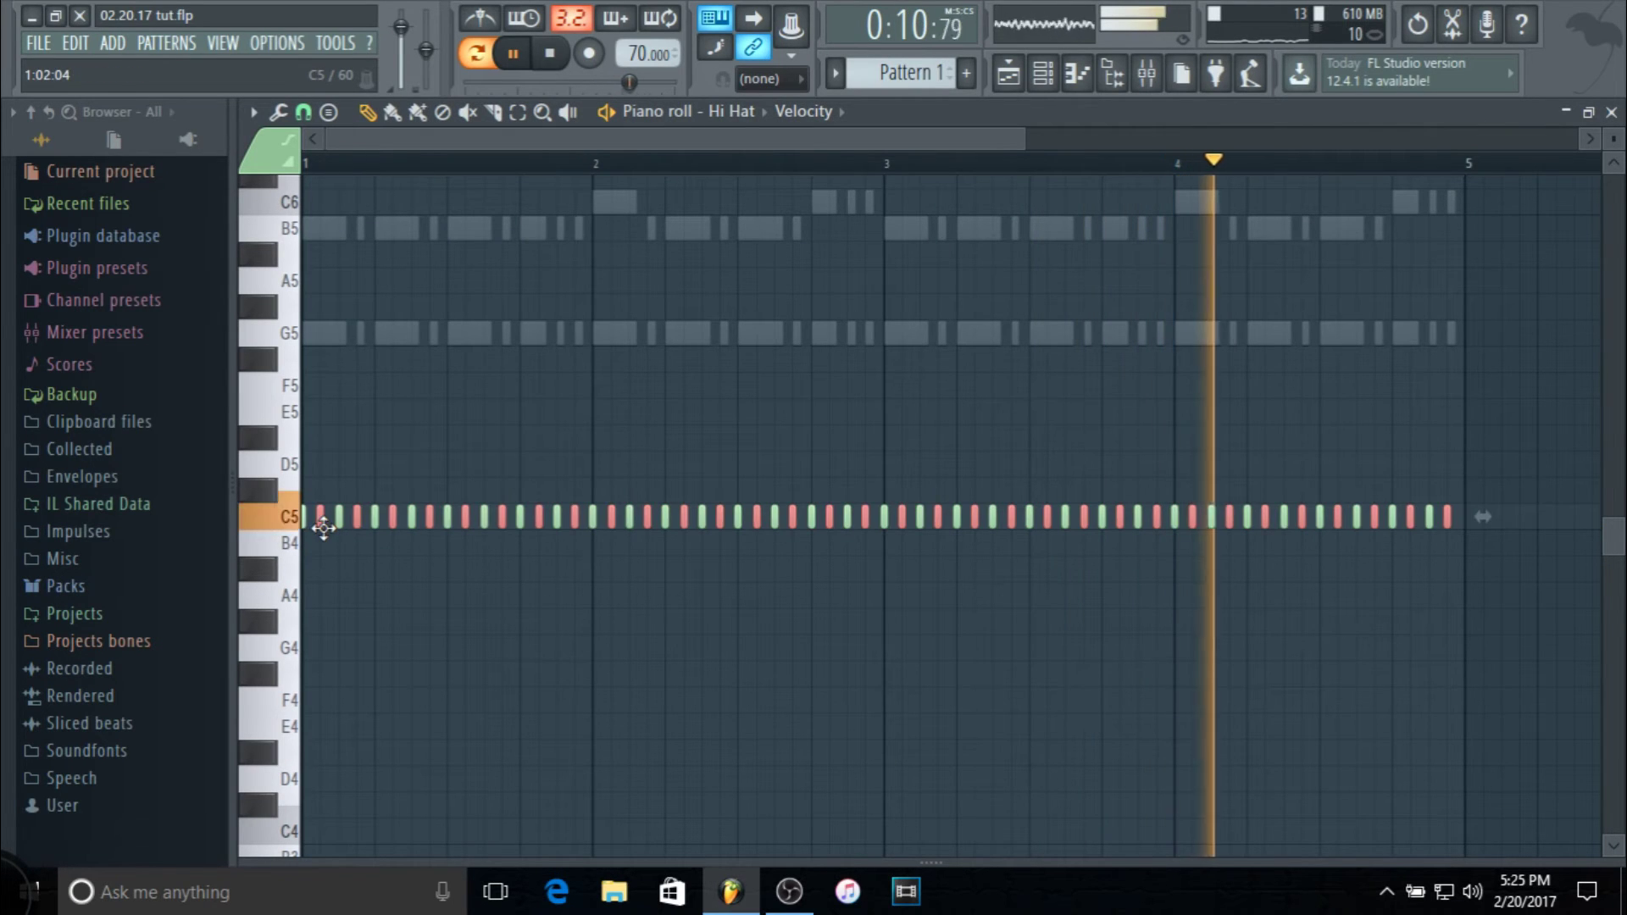
key(ctrl+d)
key(ctrl+l)
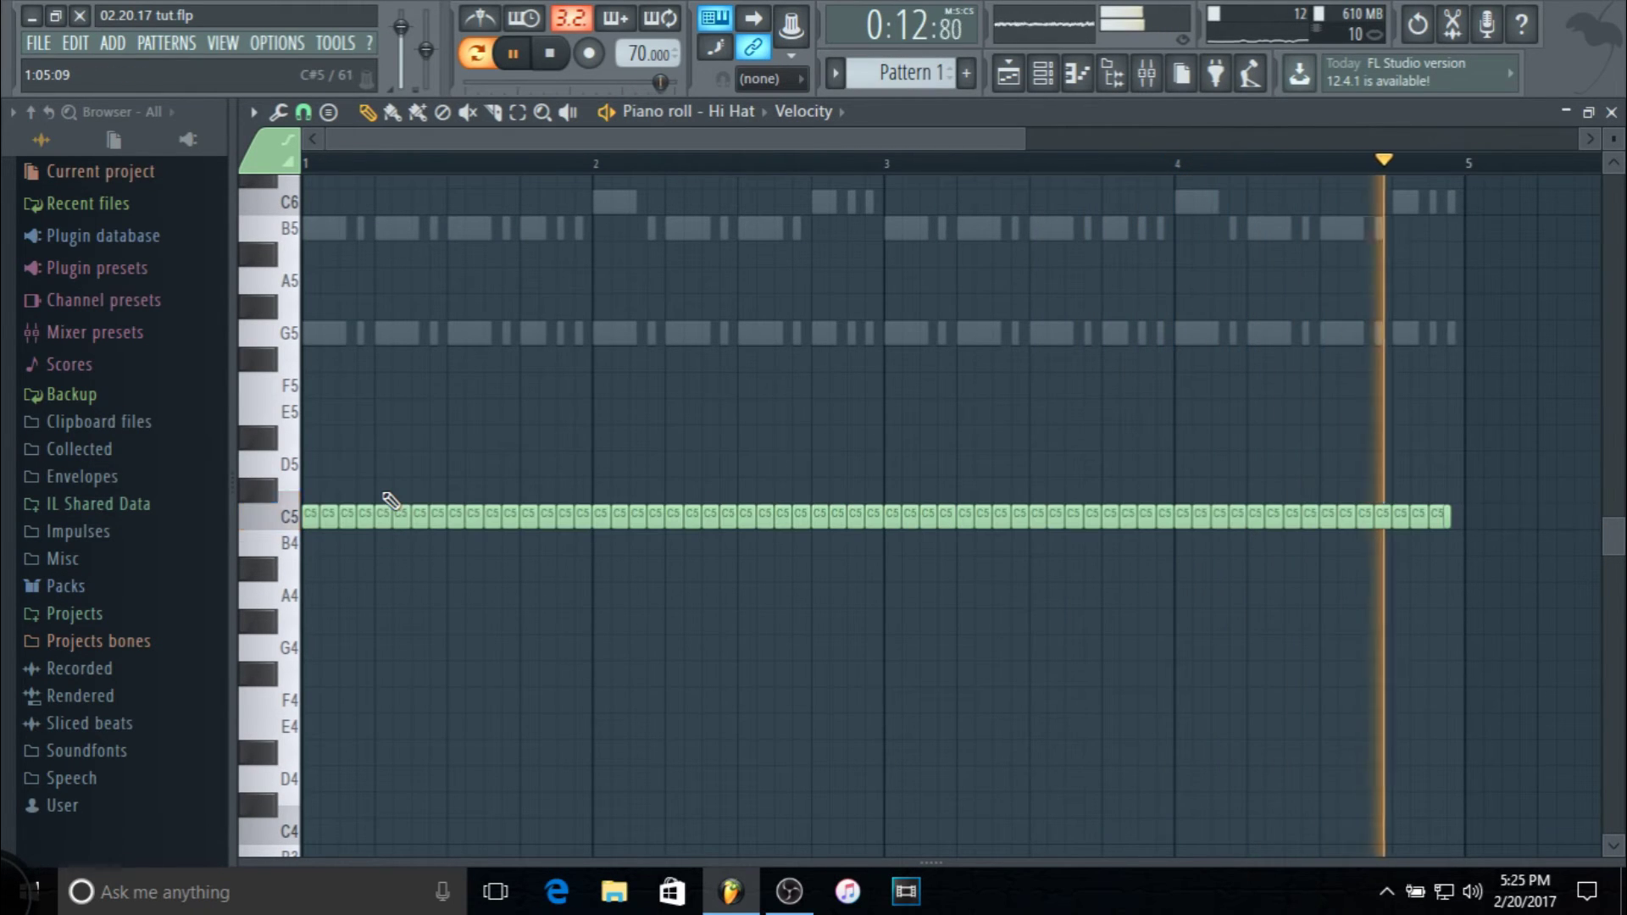
key(space)
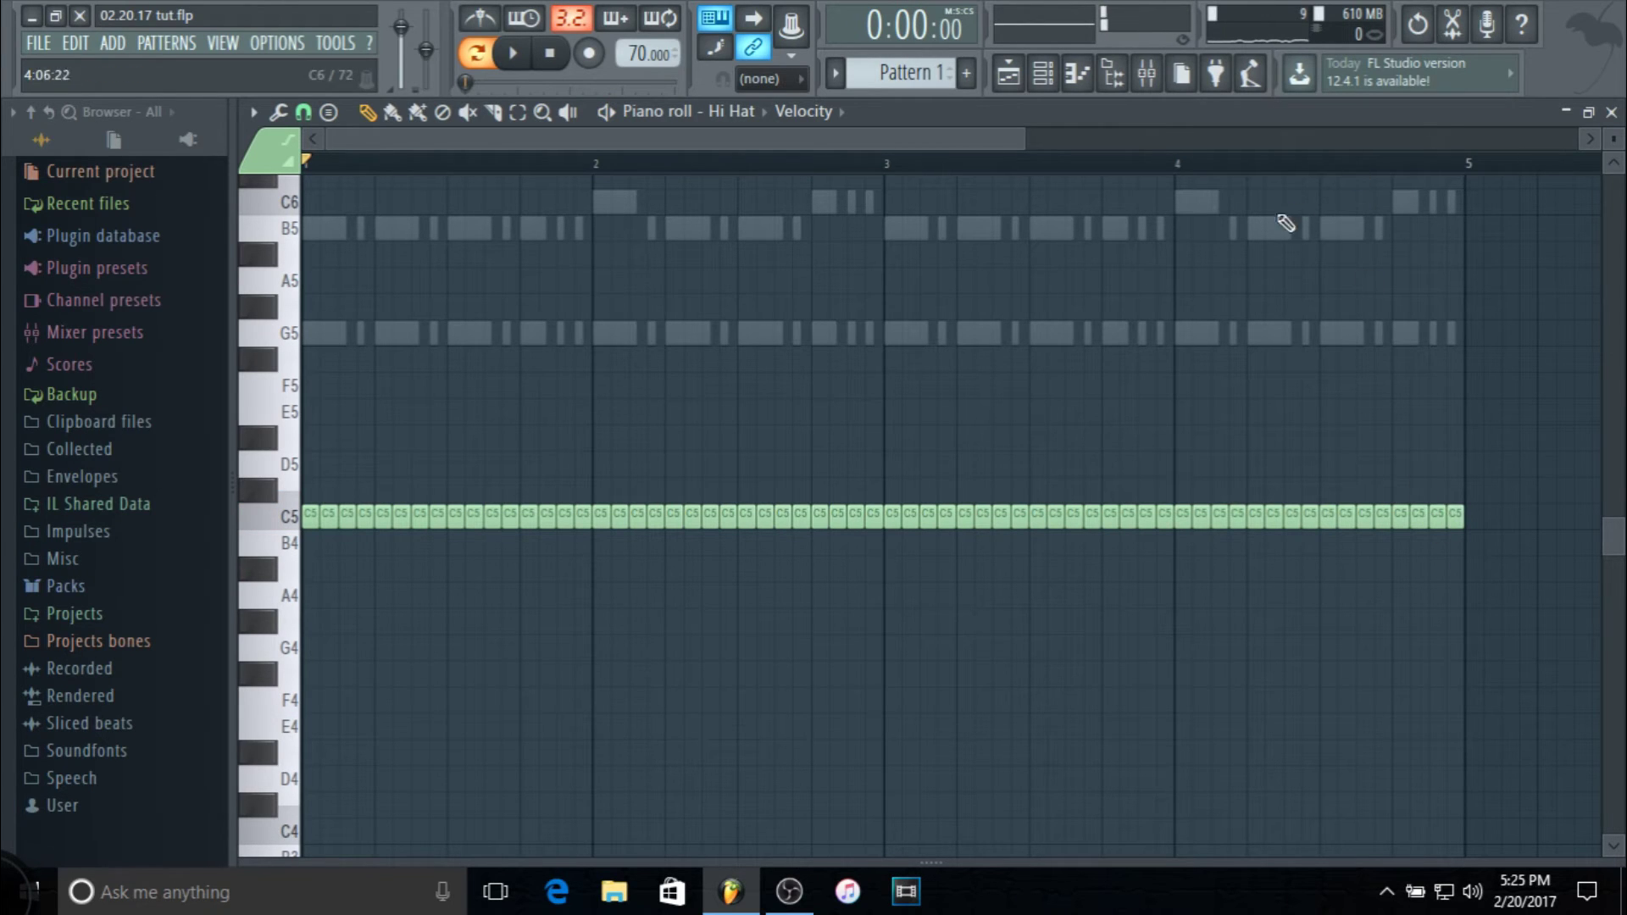
Copy the Hi Hat channel's notes from the Hi Hat pattern, paste them over the Hi Hat notes in Pattern 1 and play it
click(1043, 75)
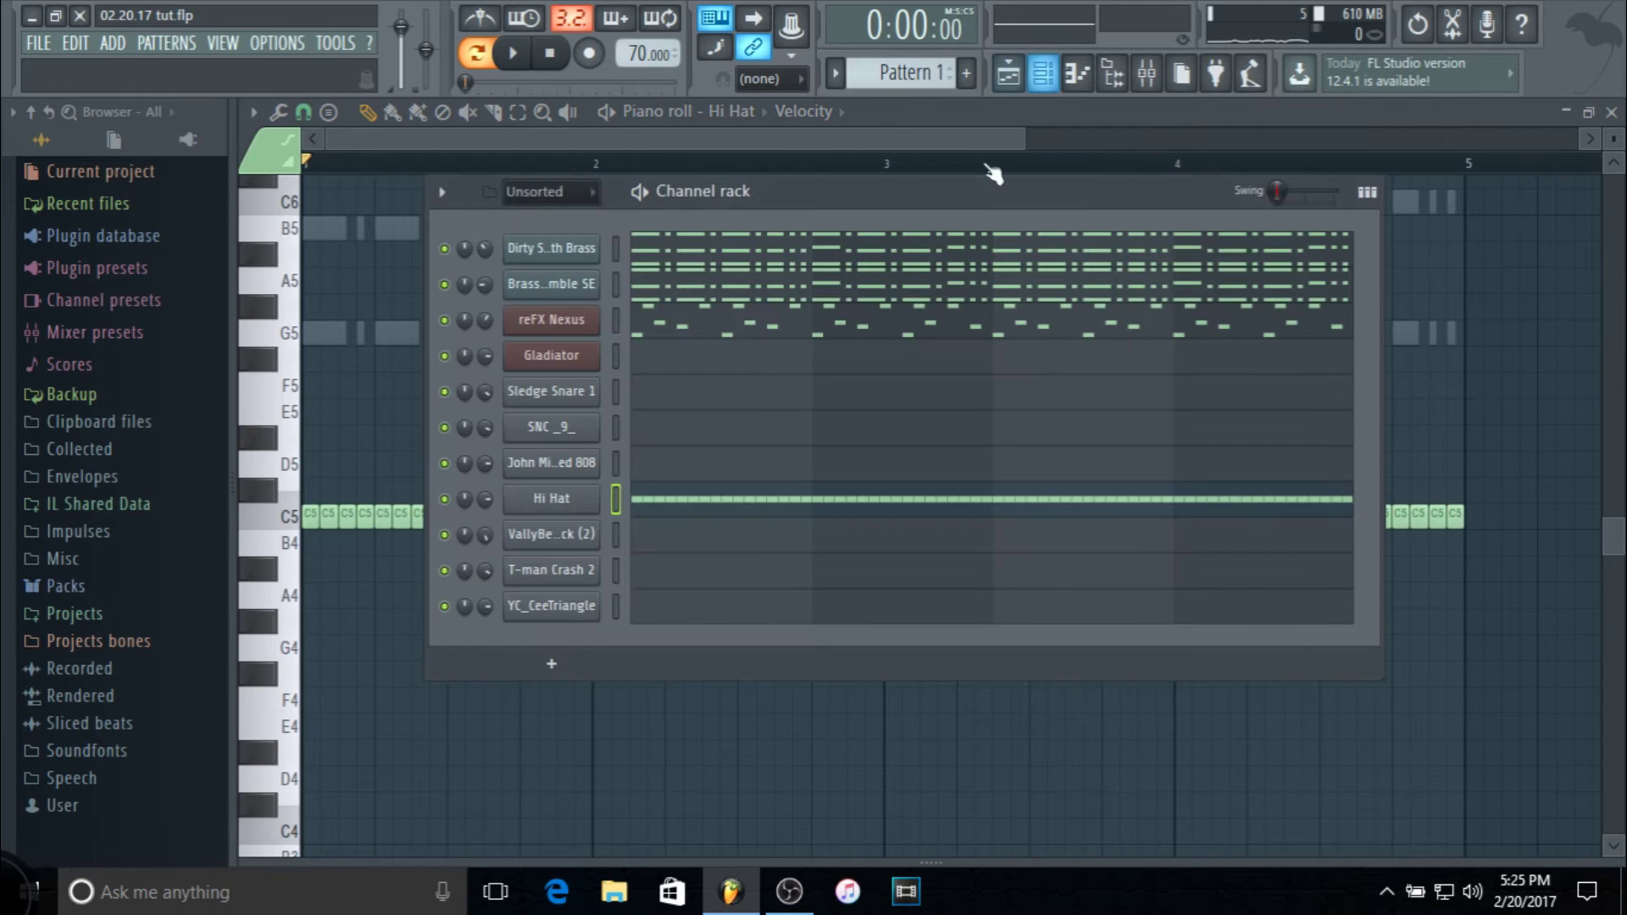
scroll(884, 71, down, 3)
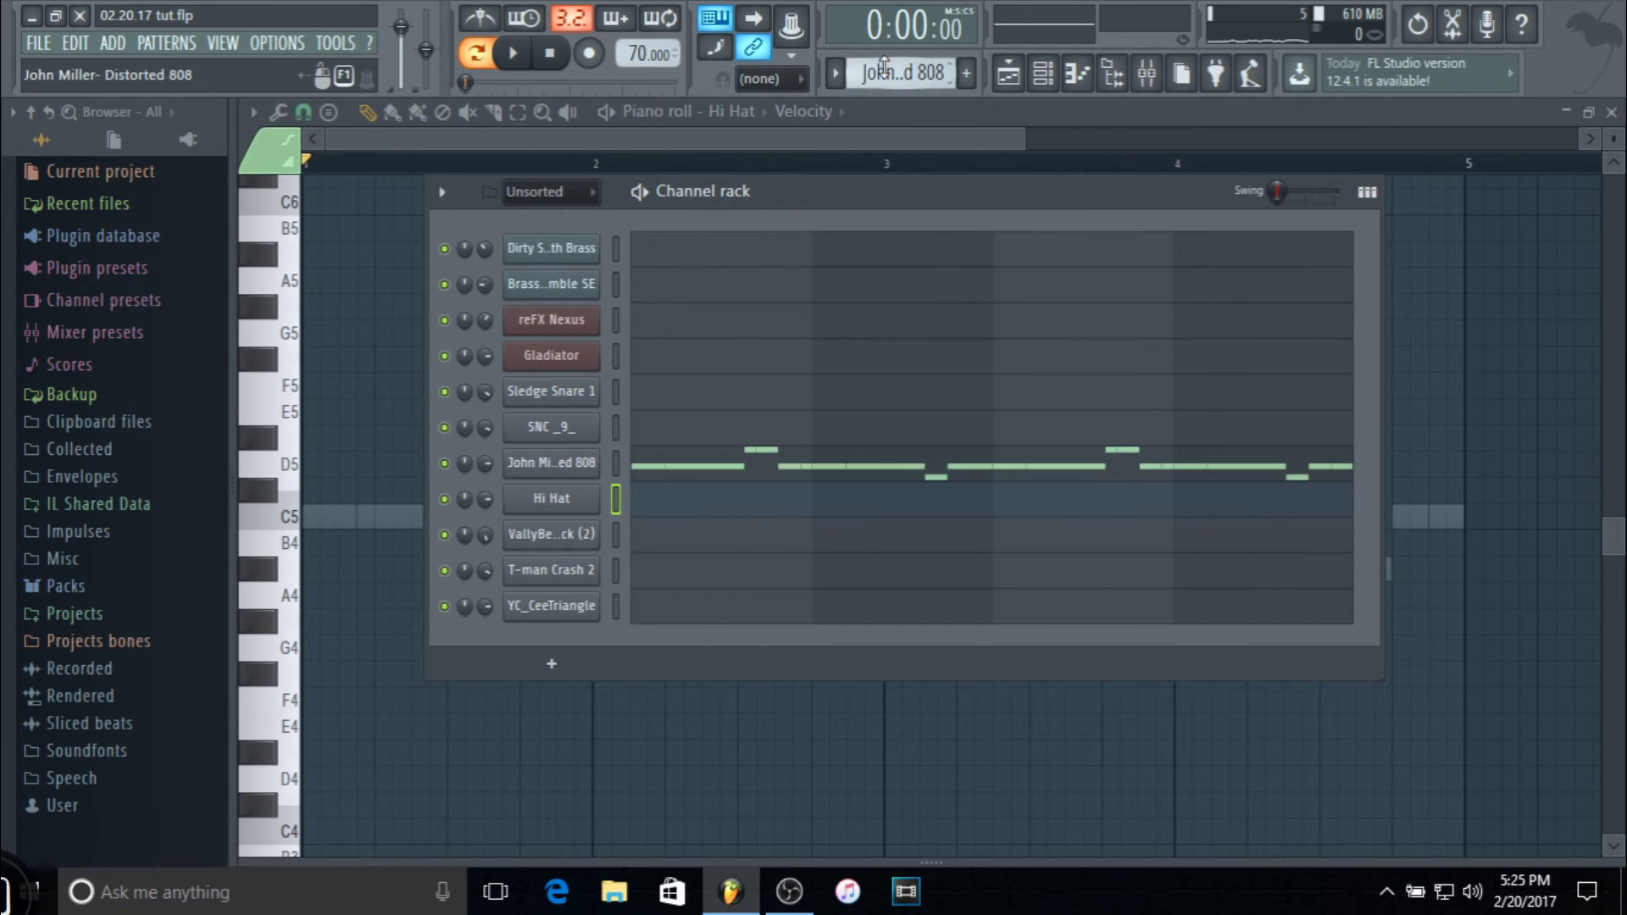
right_click(583, 500)
click(780, 525)
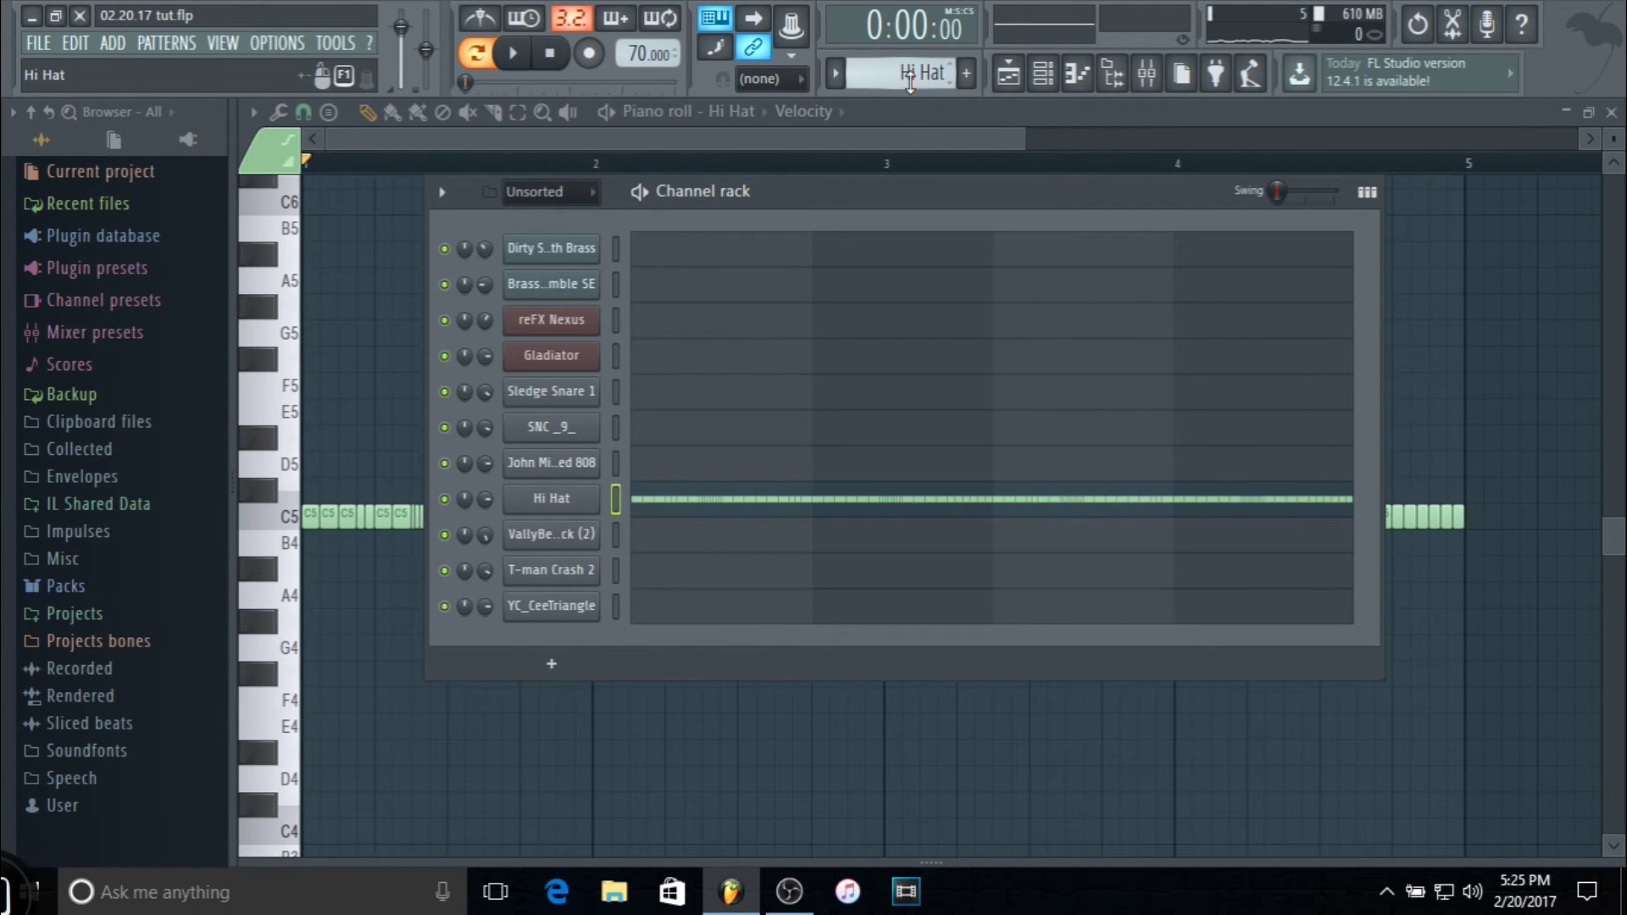
scroll(909, 75, up, 5)
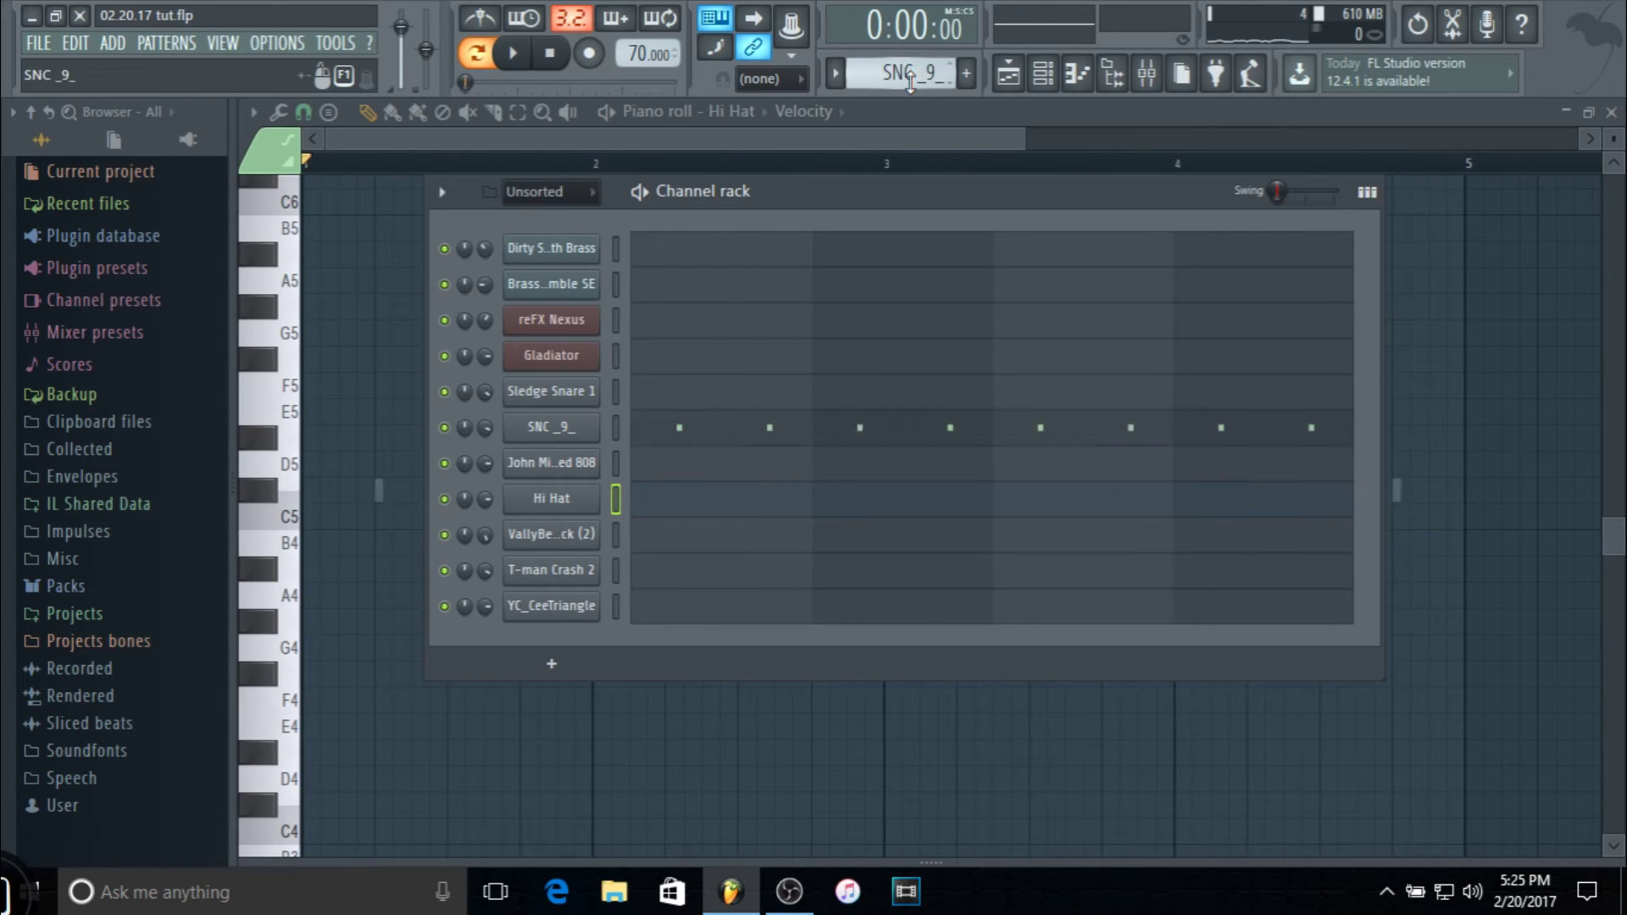
right_click(585, 498)
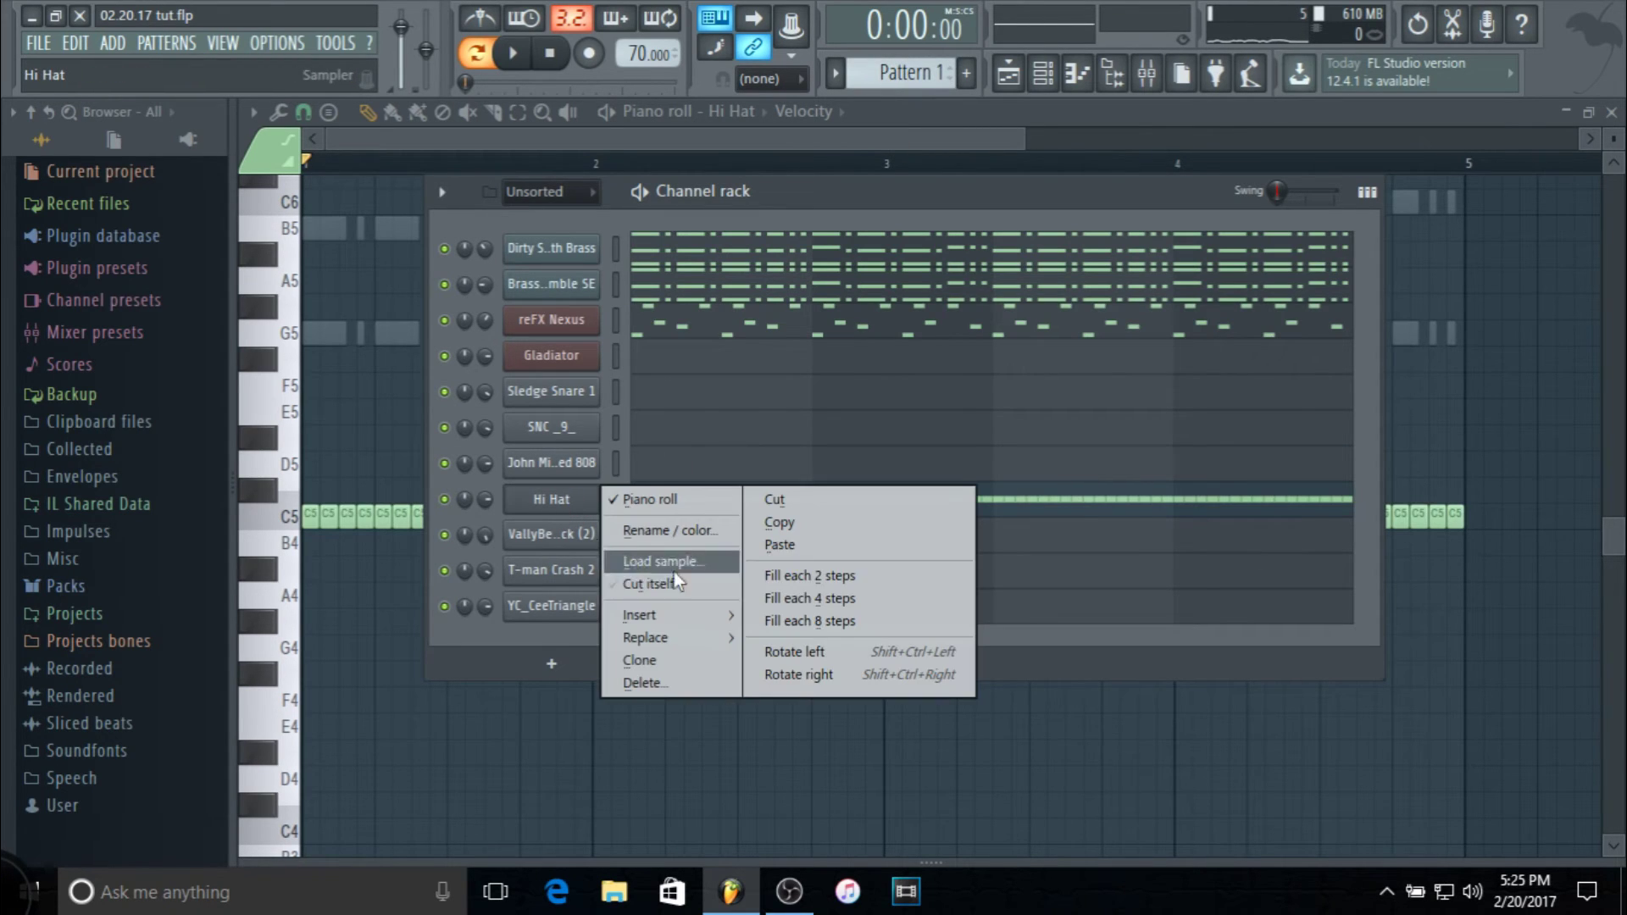
click(849, 221)
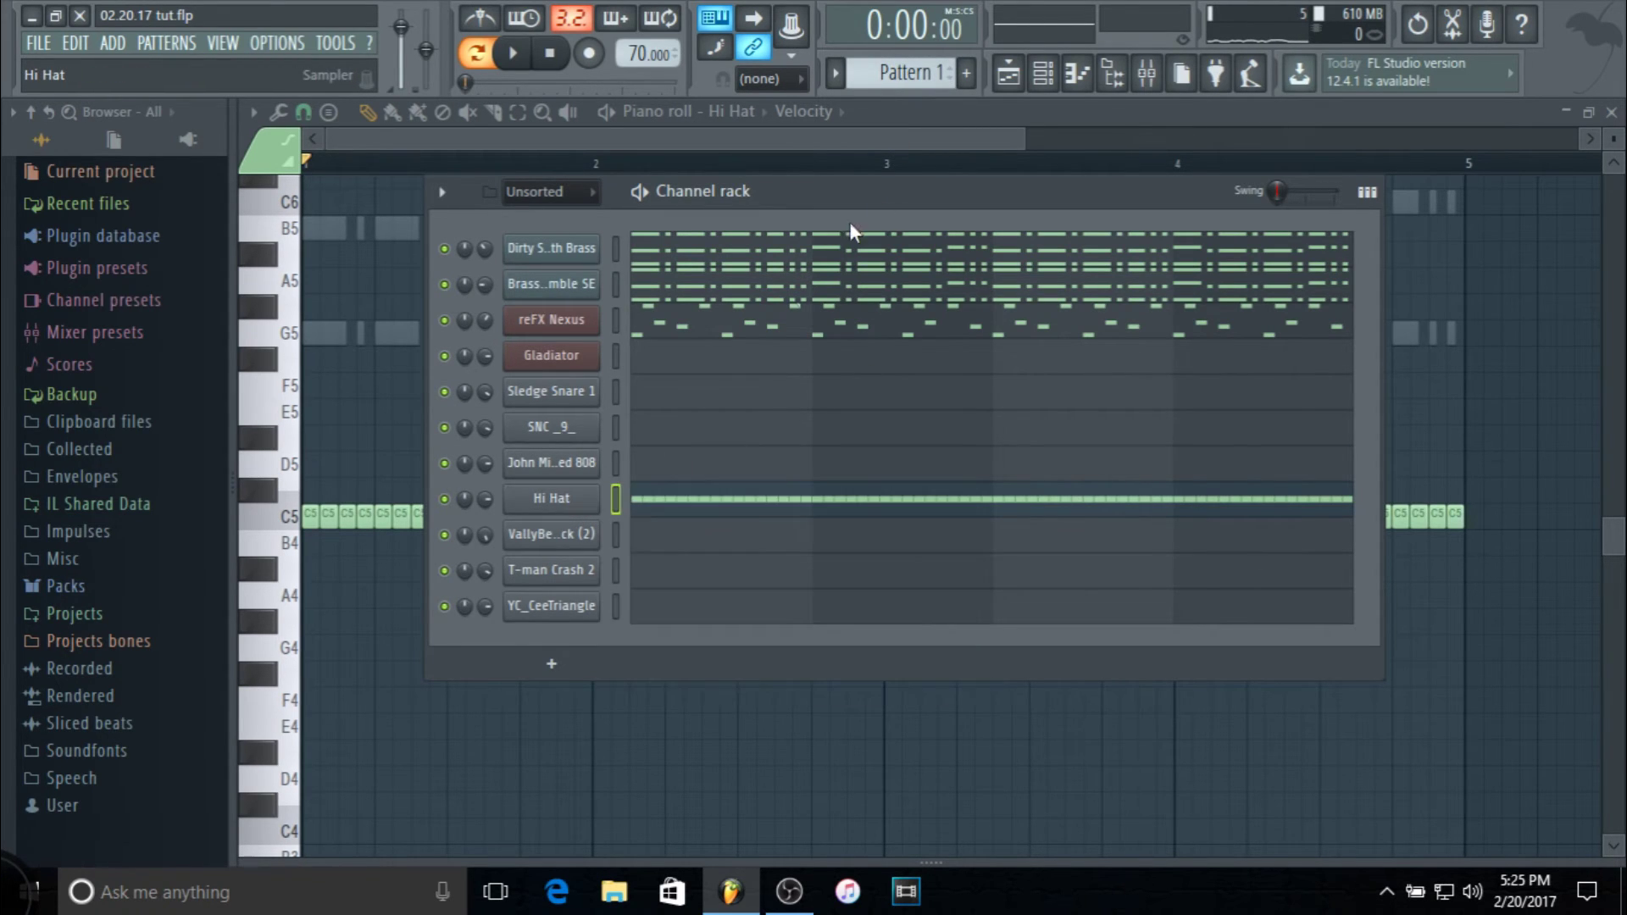
right_click(602, 502)
click(807, 541)
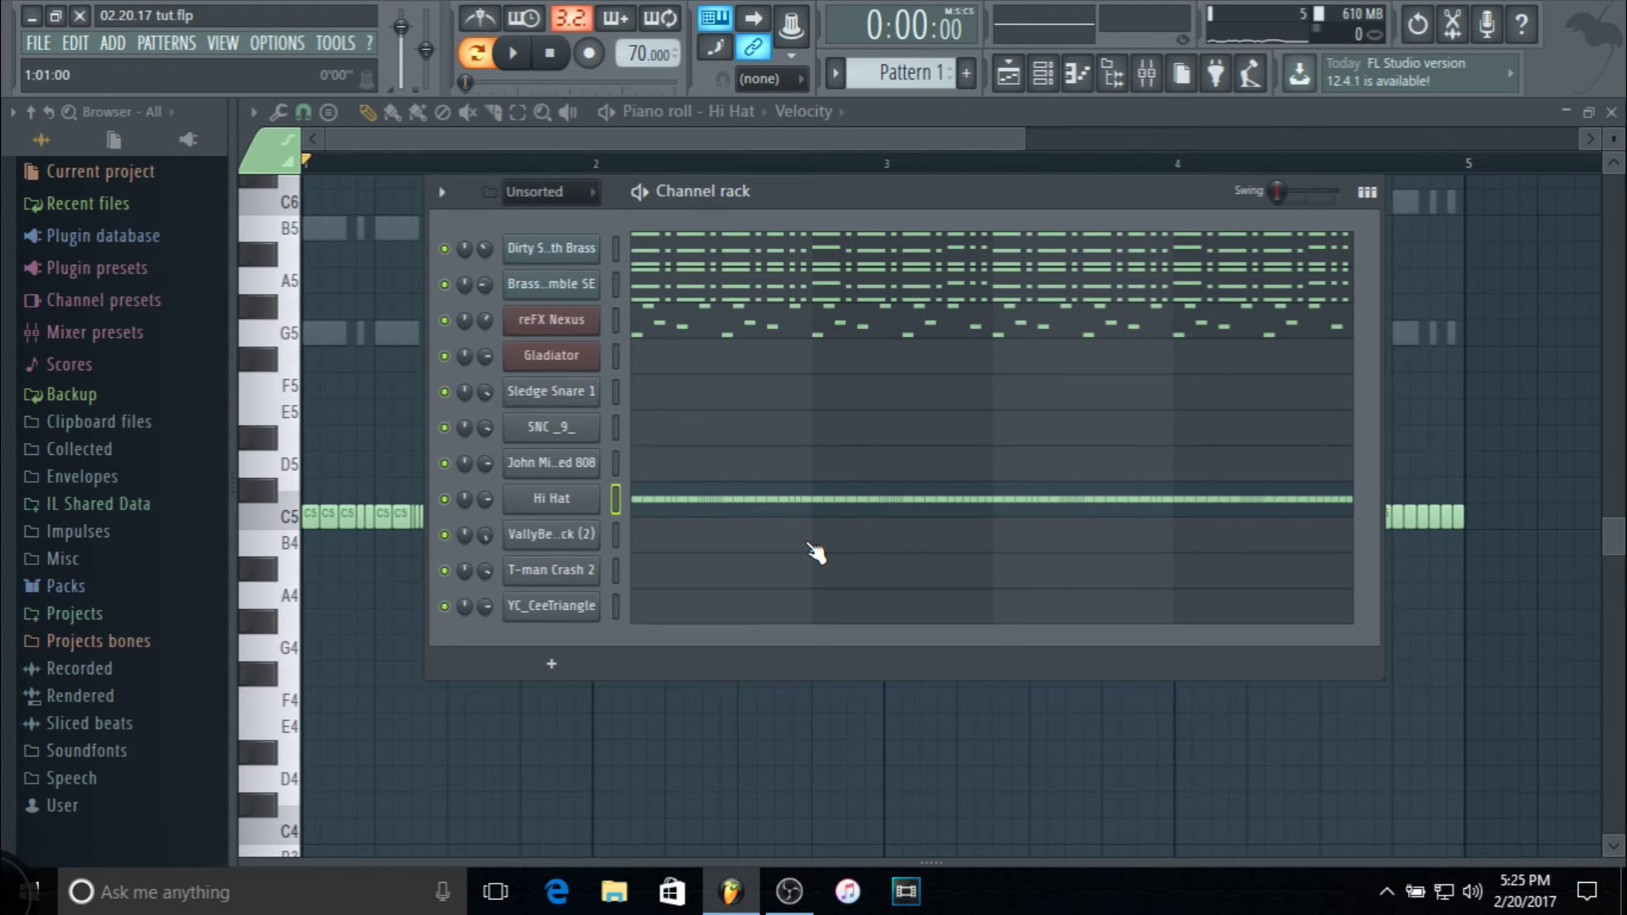
key(space)
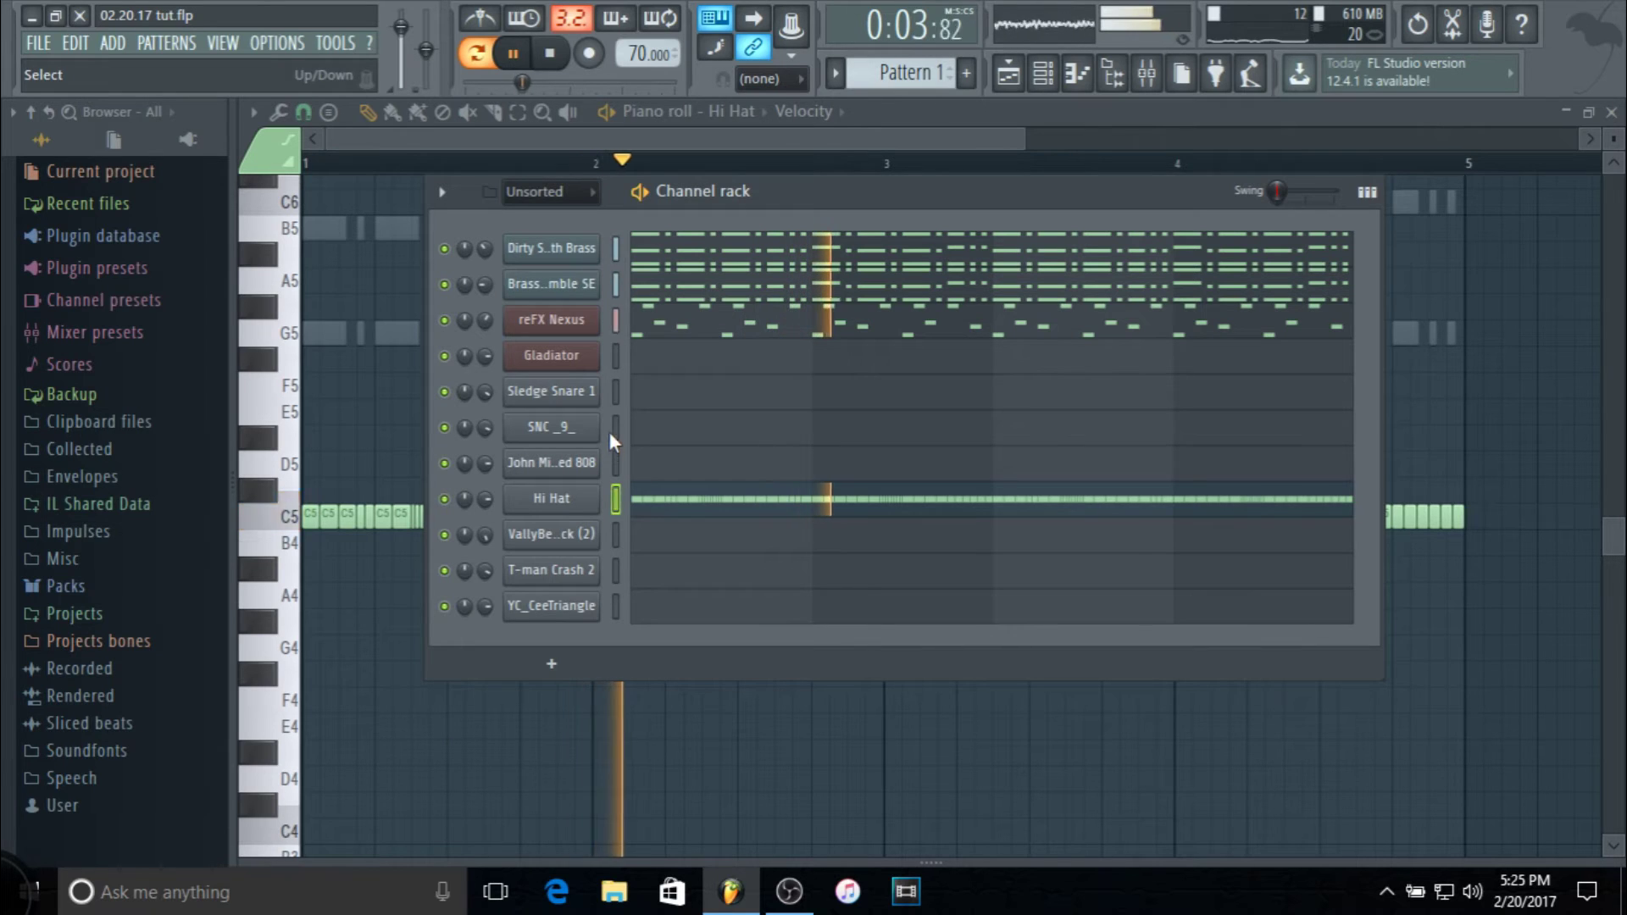
Fill the Sledge Snare 1 channel with a hit every two steps and listen to it with its piano roll open
right_click(602, 384)
click(818, 470)
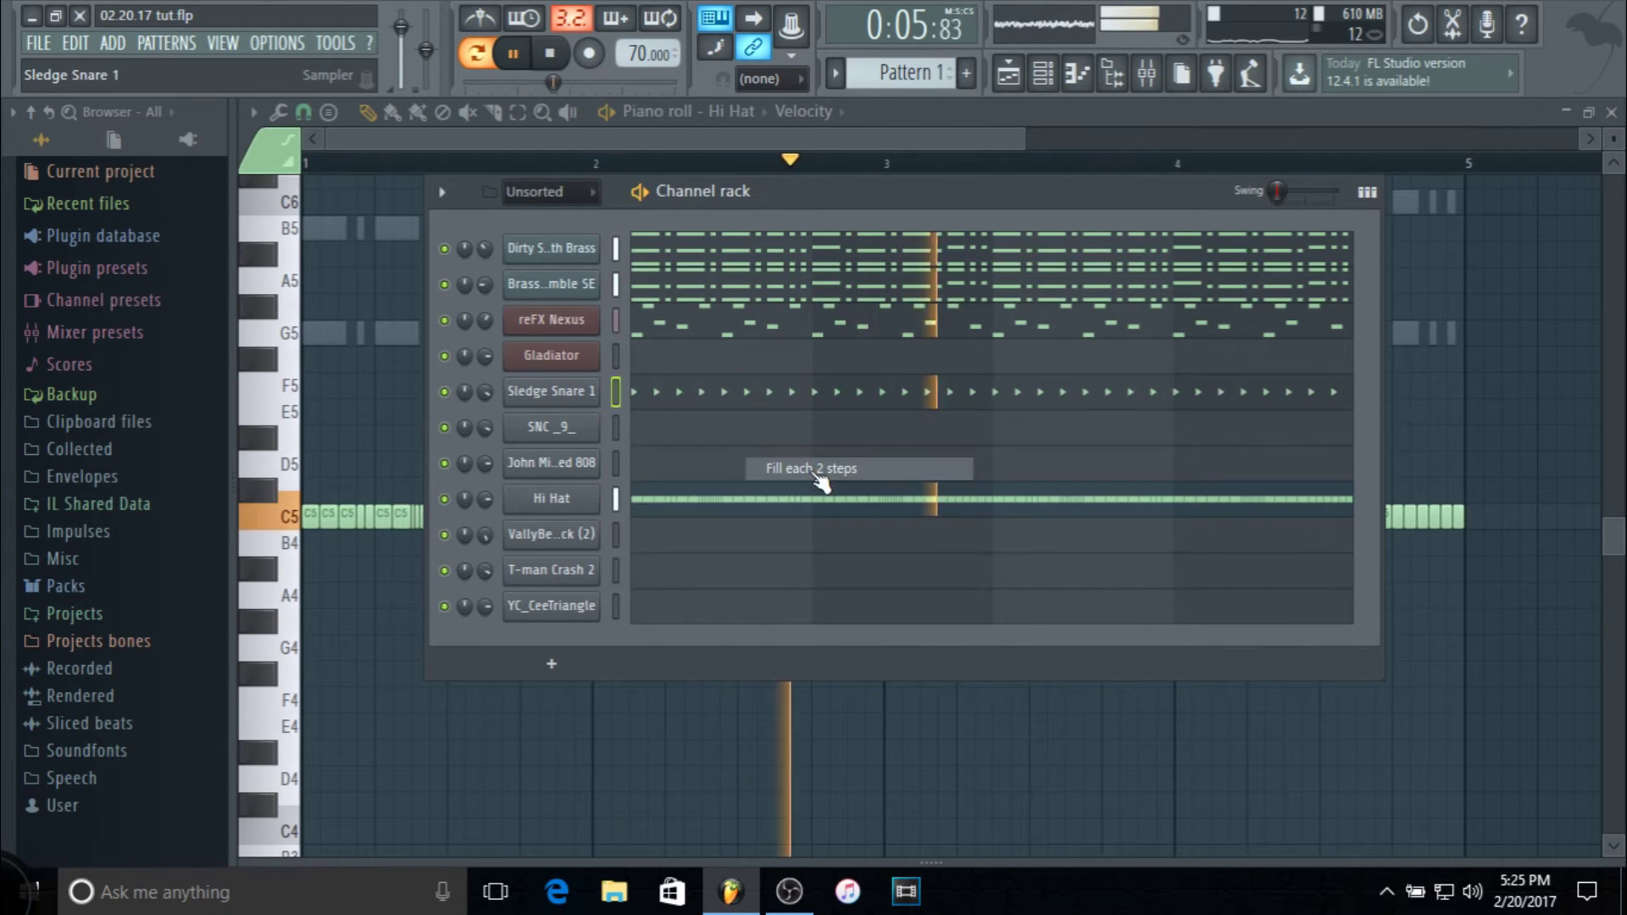
key(F7)
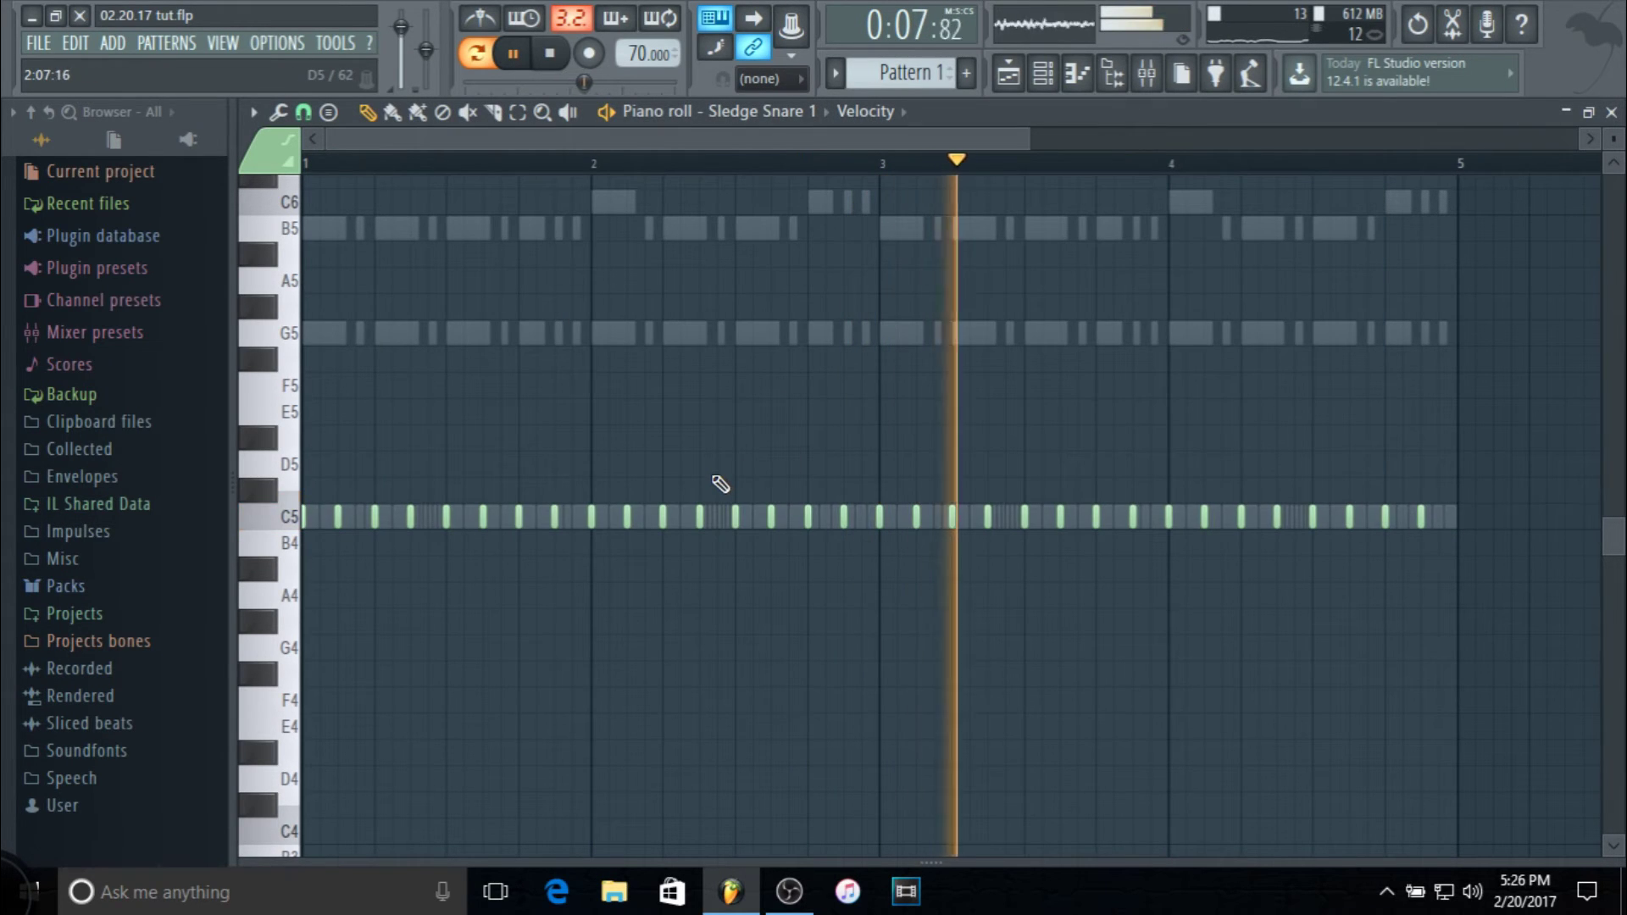
key(space)
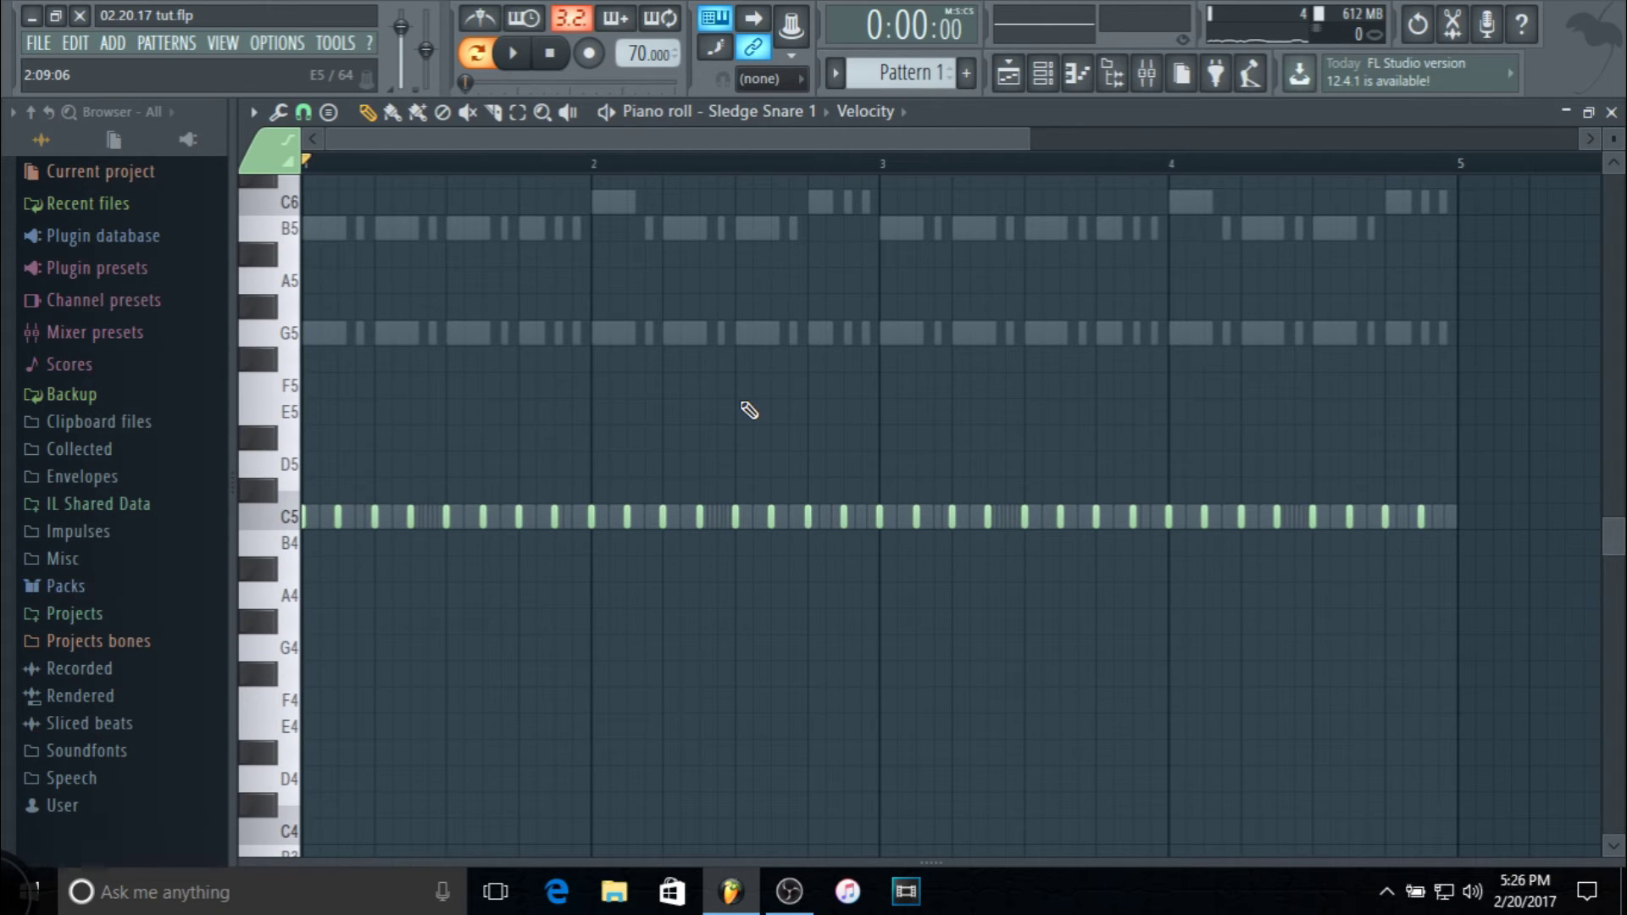
key(space)
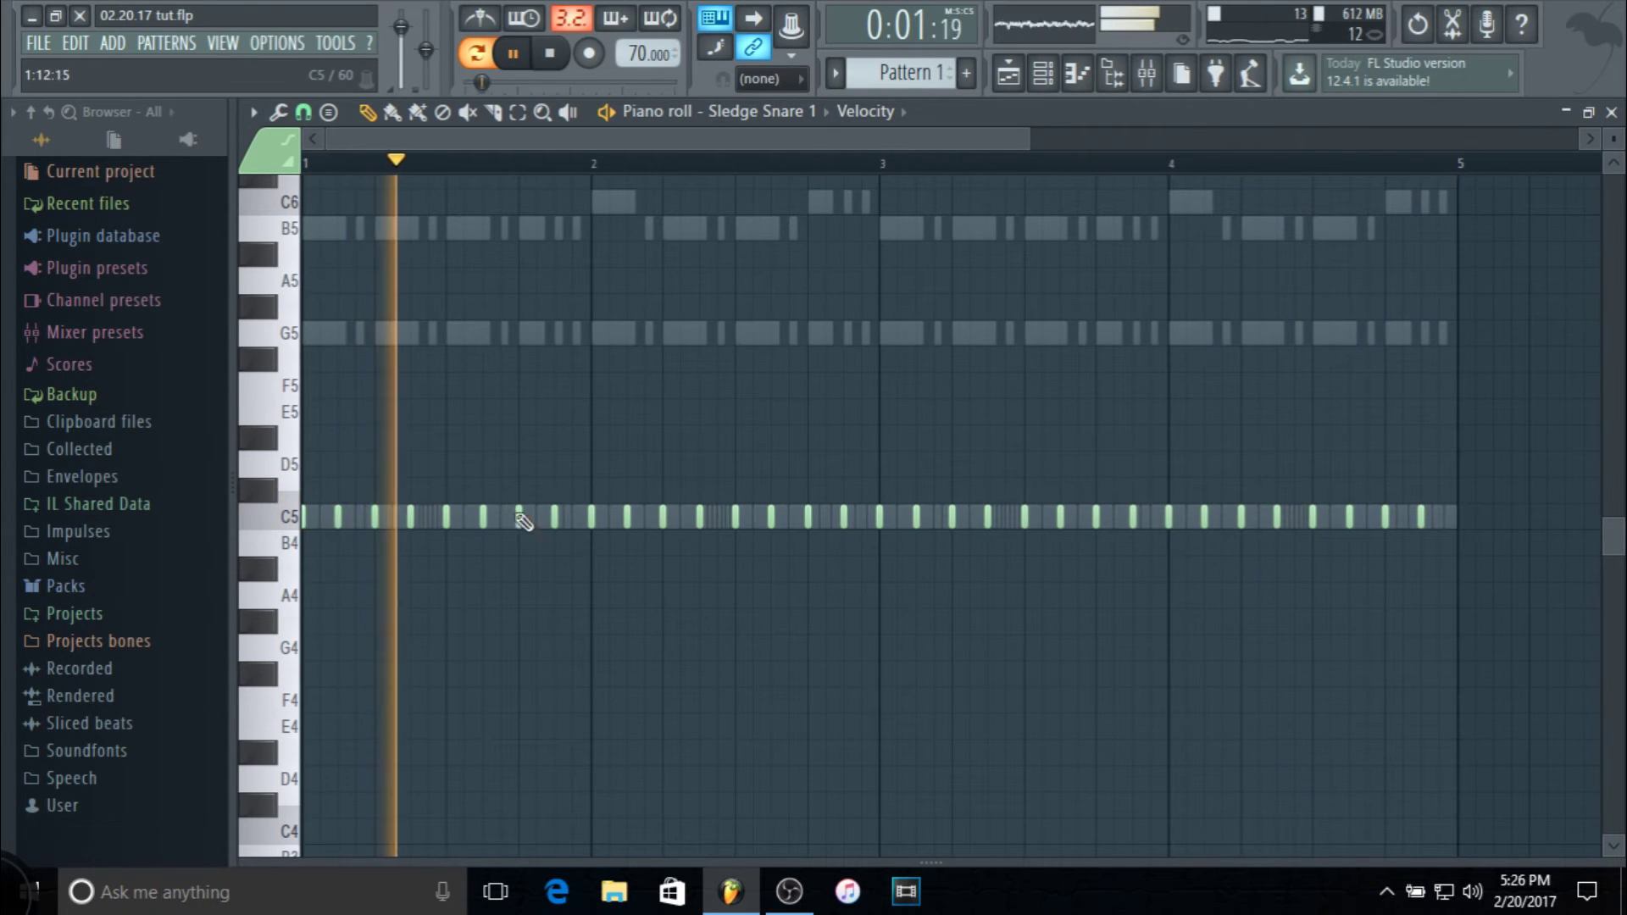
Delete all C5 notes of Sledge Snare 1 and stop playback
double_click(287, 517)
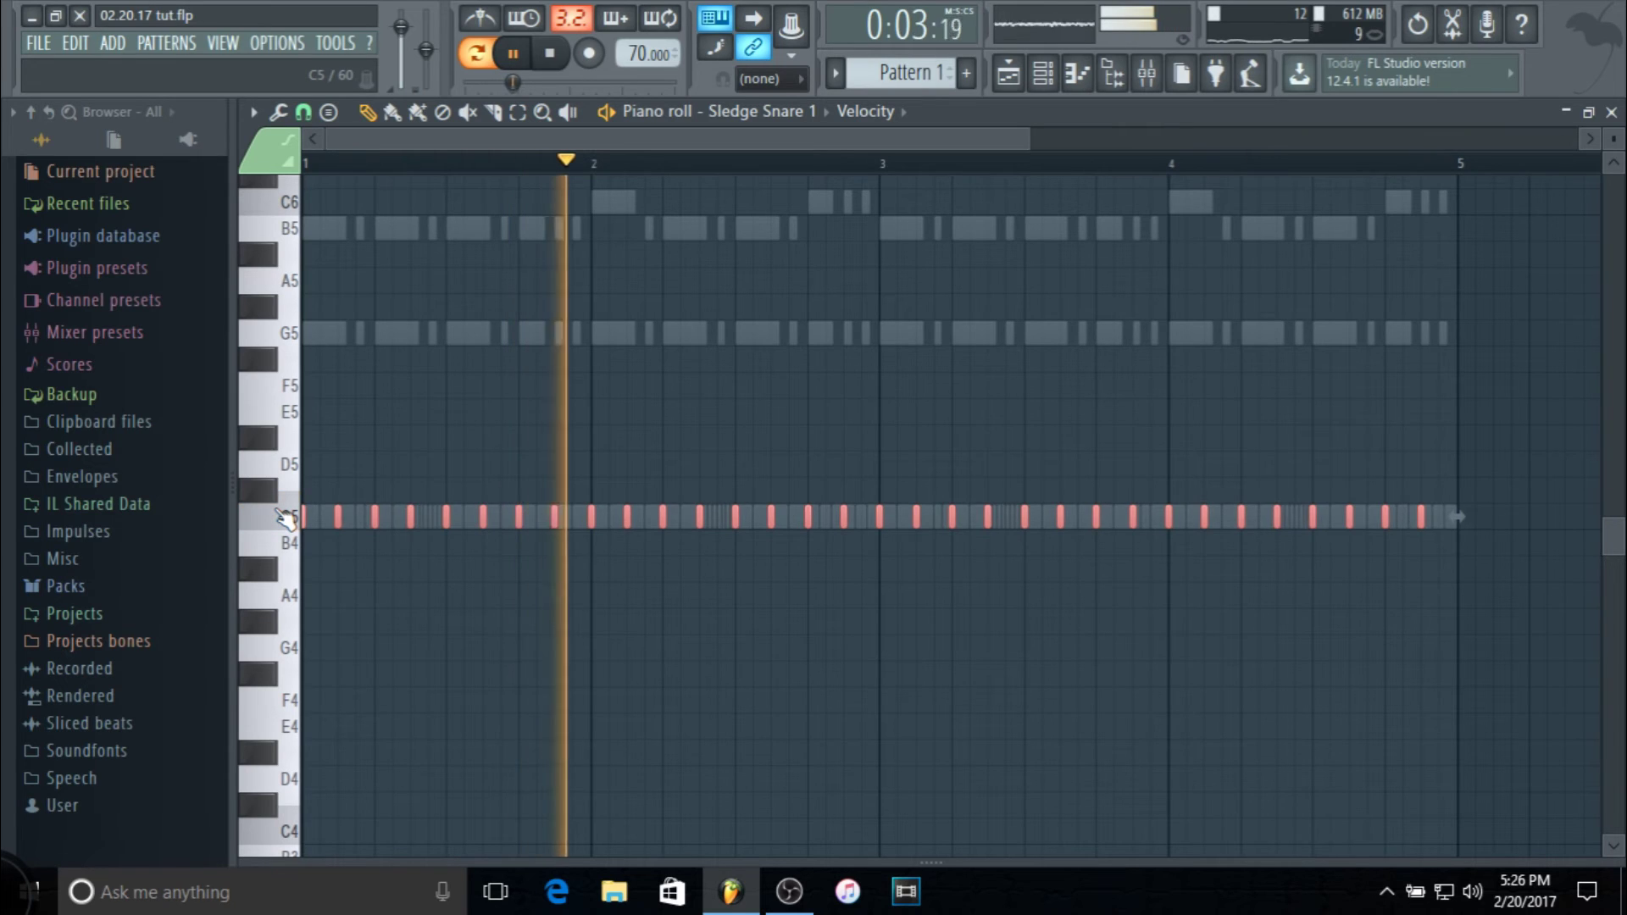
click(286, 517)
key(space)
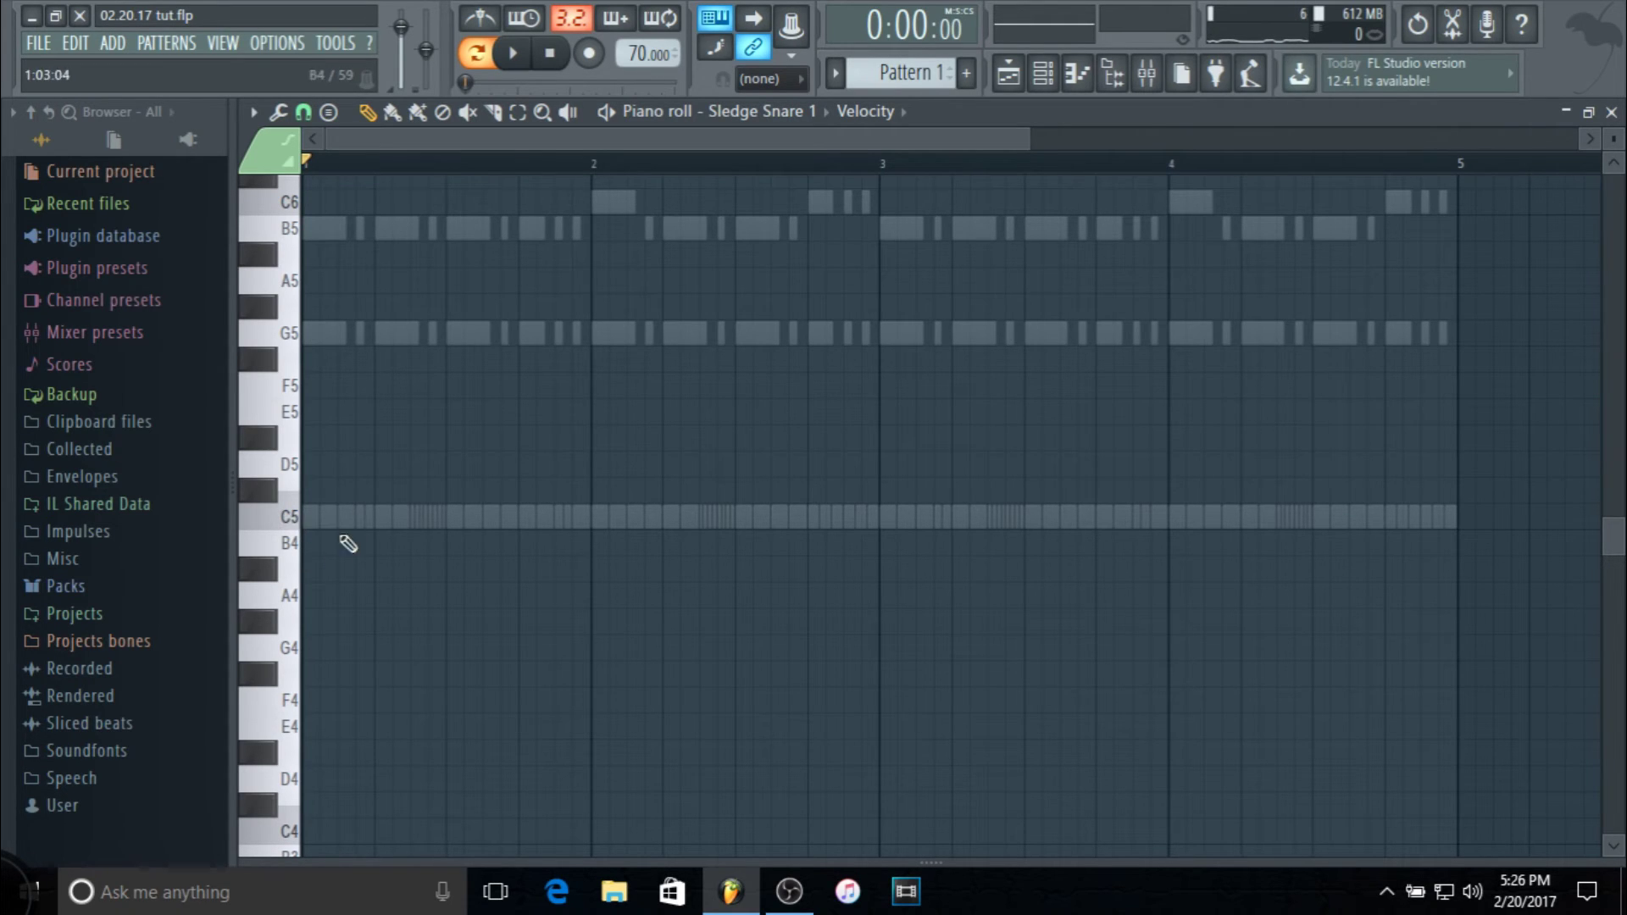
Add a one-step C5 snare note at 1:05:00, enlarge the velocity area below the notes and play the pattern
key(space)
click(381, 518)
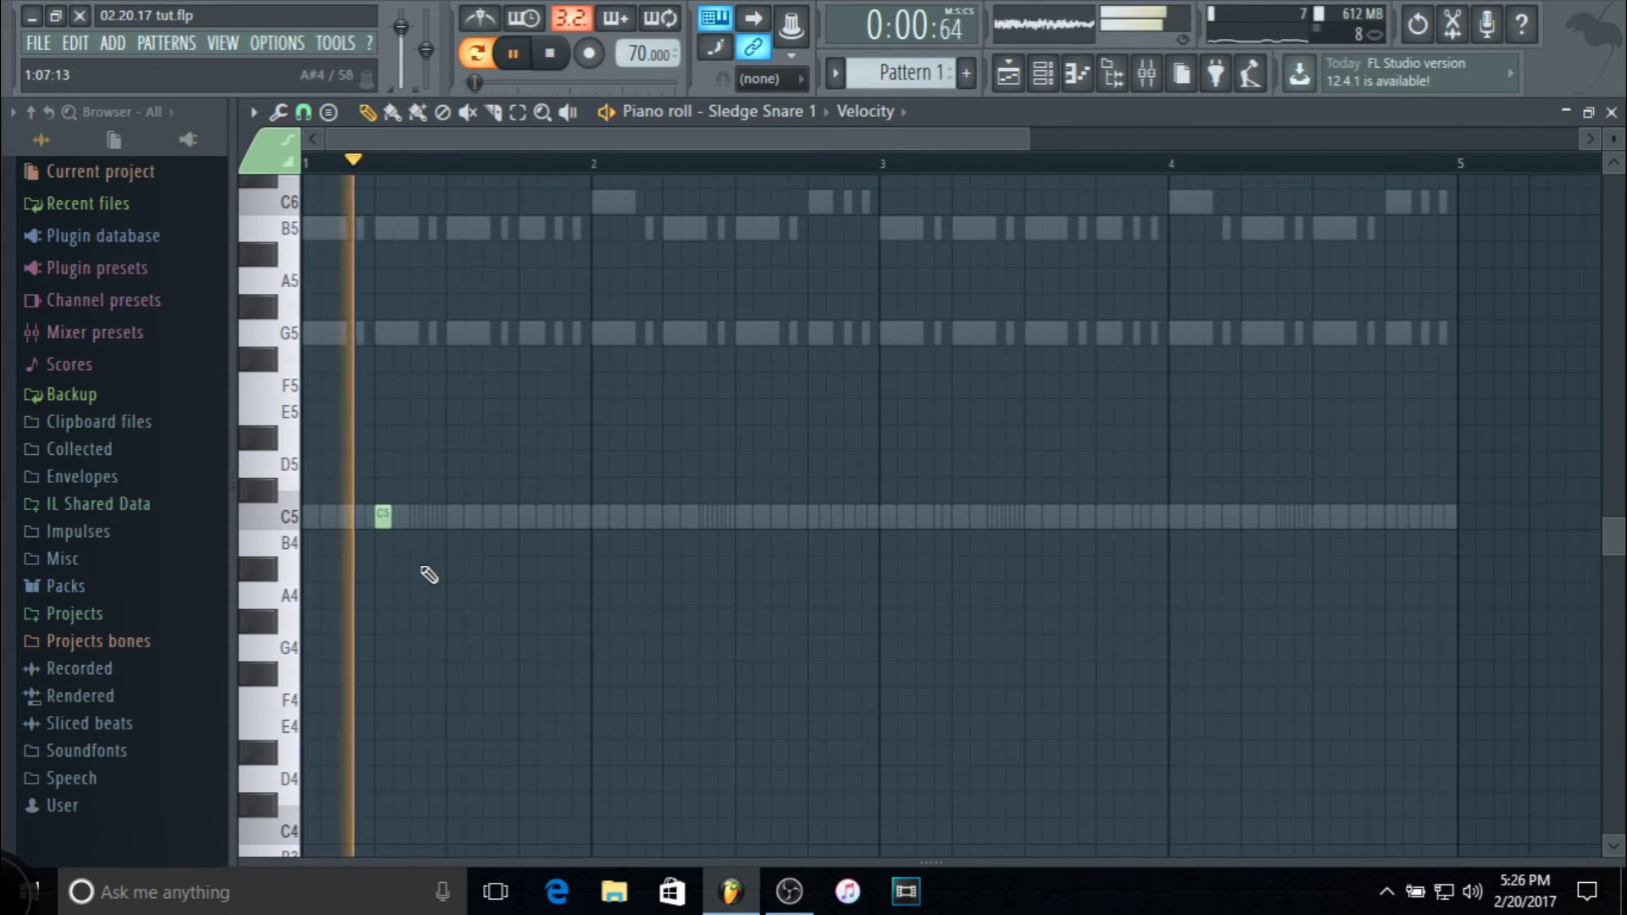
key(space)
drag(472, 862, 472, 426)
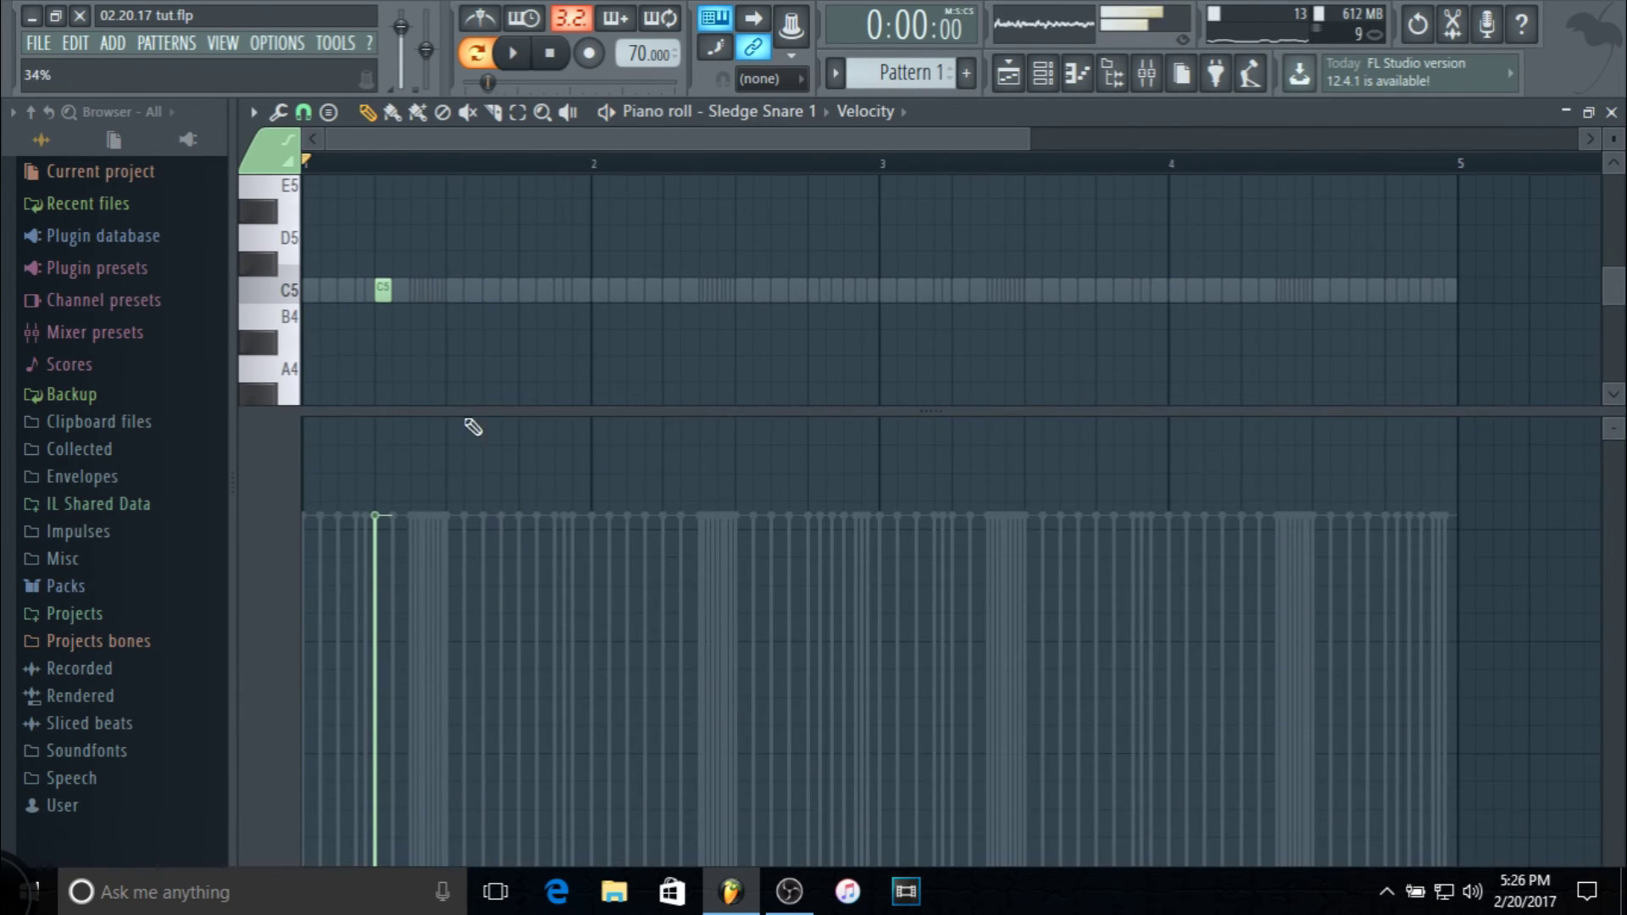
key(space)
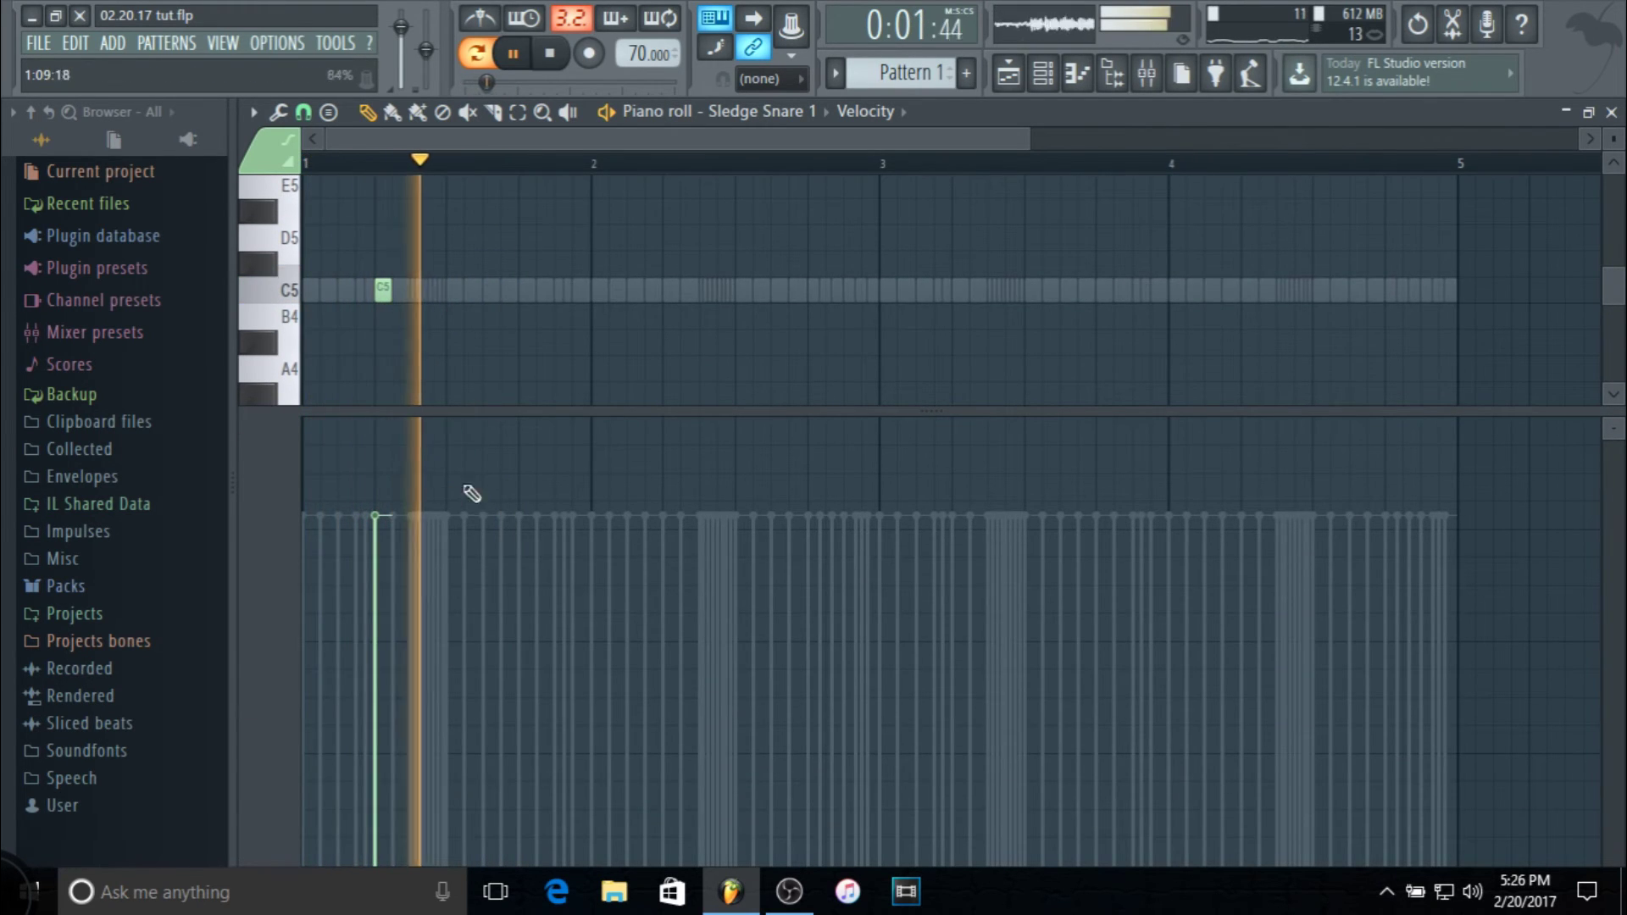
Add one-step C5 snare notes at 1:13:00, 2:05:00, 2:13:00, 3:05:00 and 3:13:00
click(526, 289)
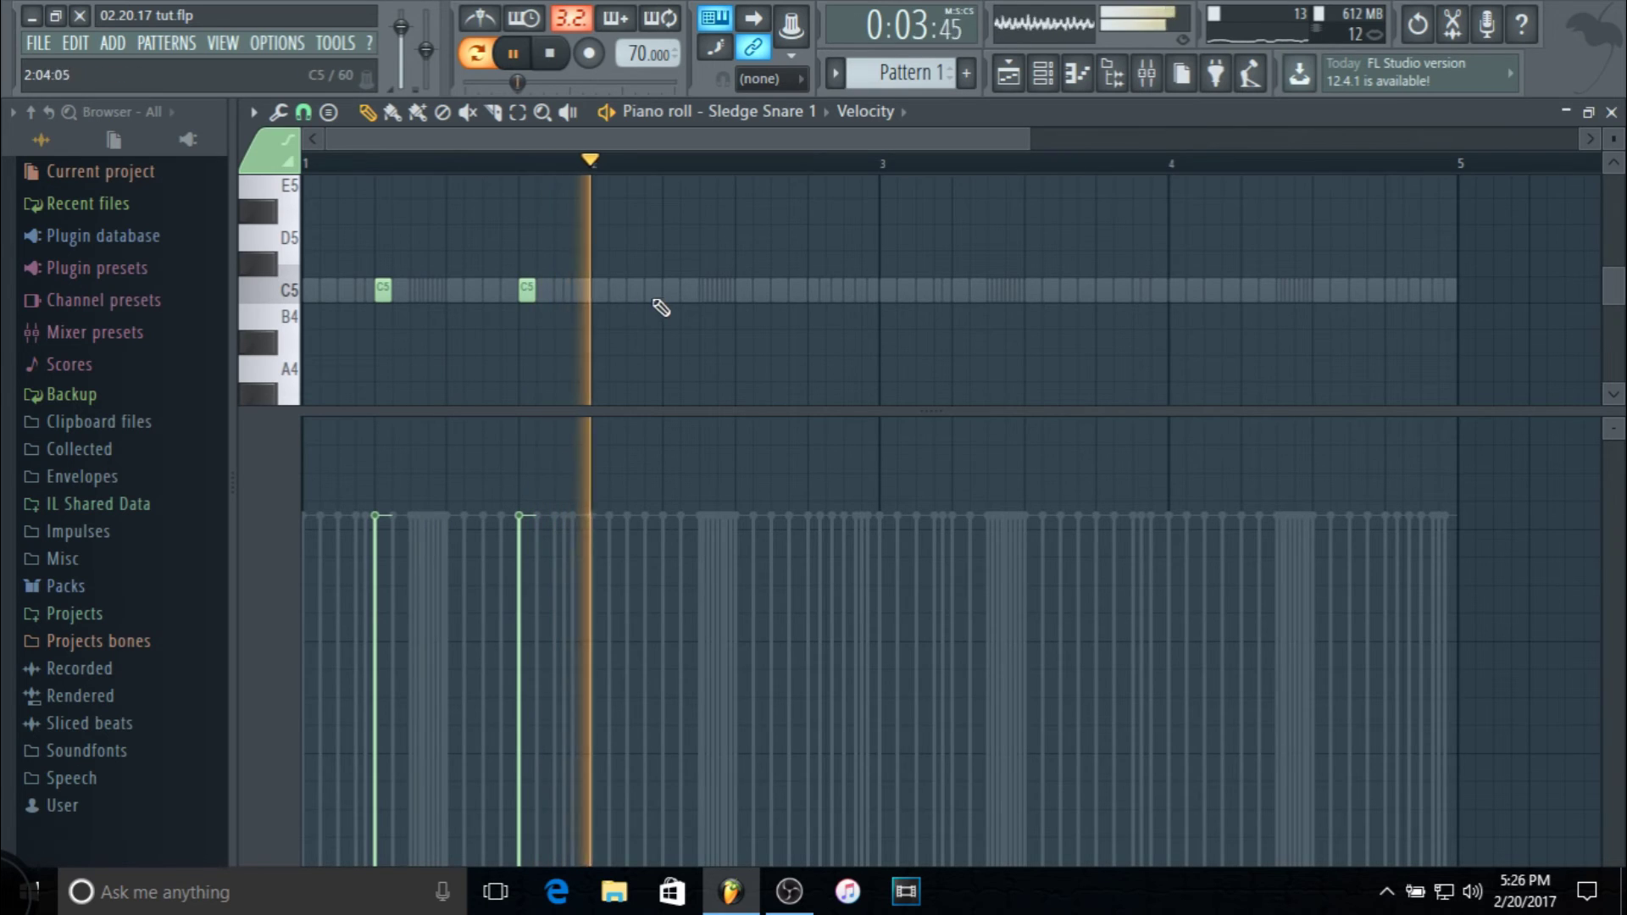
click(672, 290)
click(816, 290)
click(961, 290)
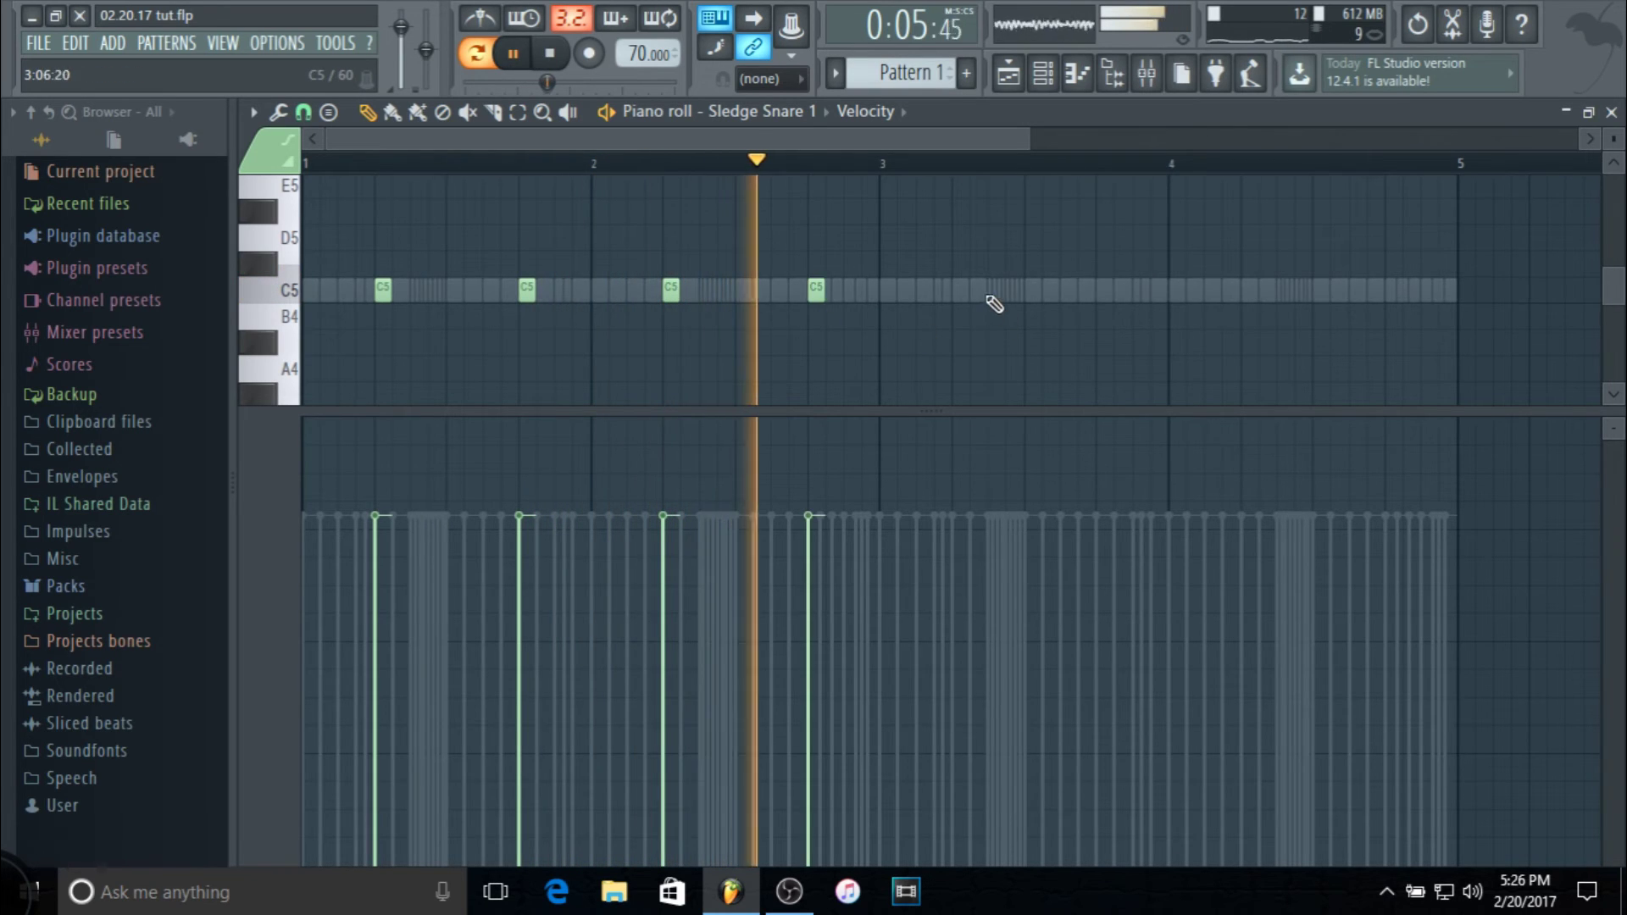
click(1105, 290)
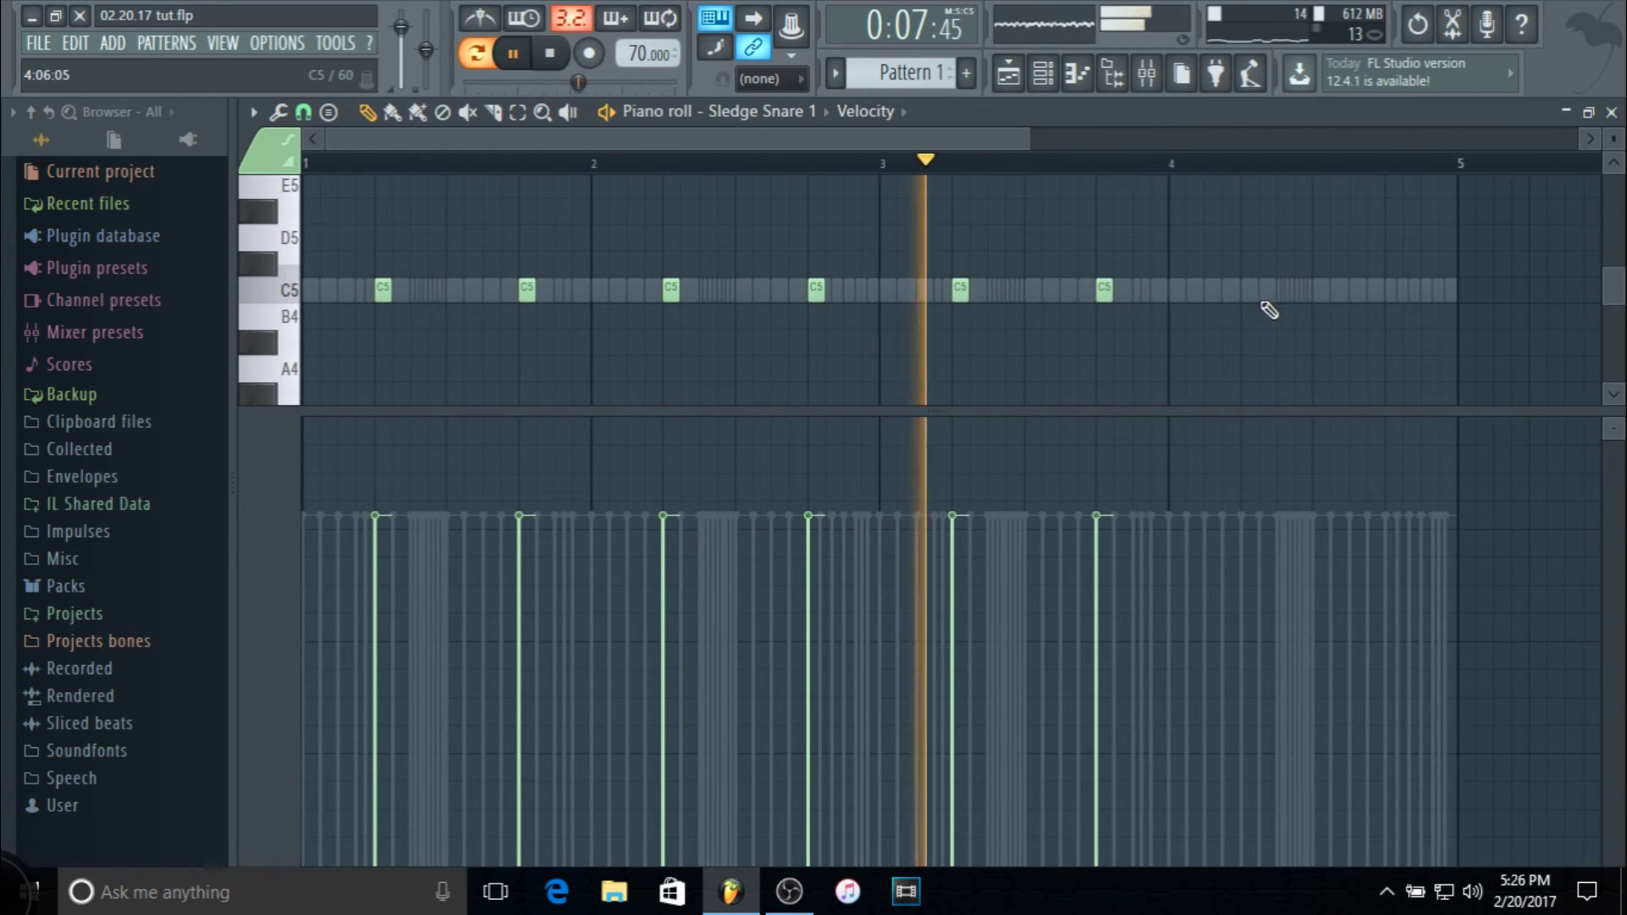
Add two one-step C5 snare notes in bar 4 and align them to 4:05:00 and 4:13:00
click(1267, 290)
click(1412, 290)
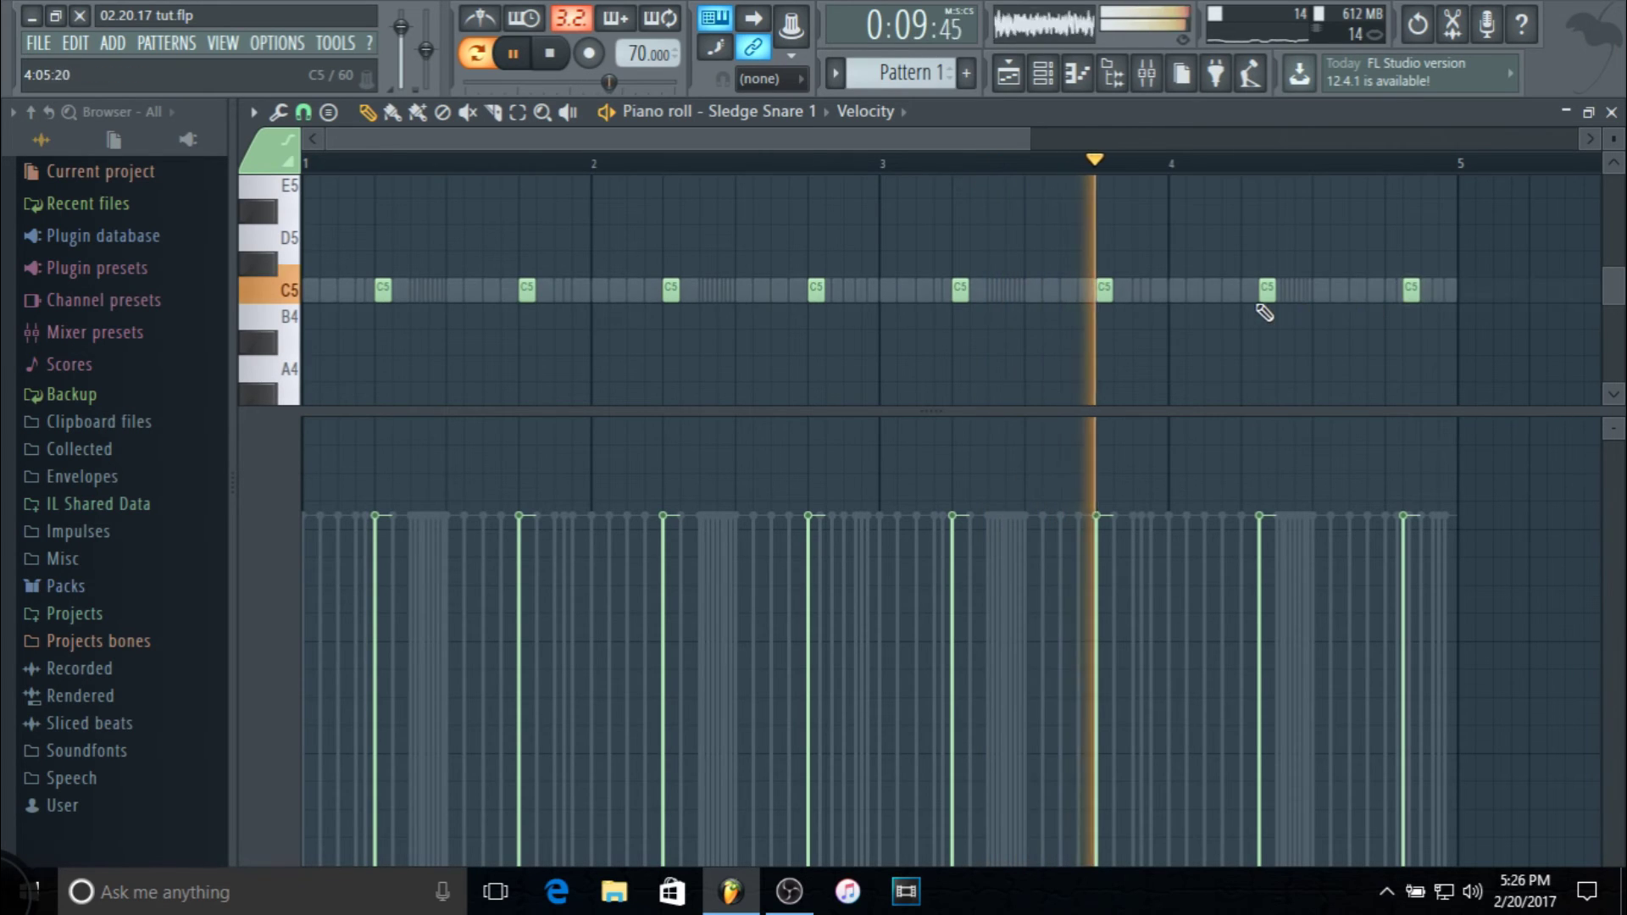
drag(1262, 297, 1246, 297)
drag(1413, 291, 1384, 291)
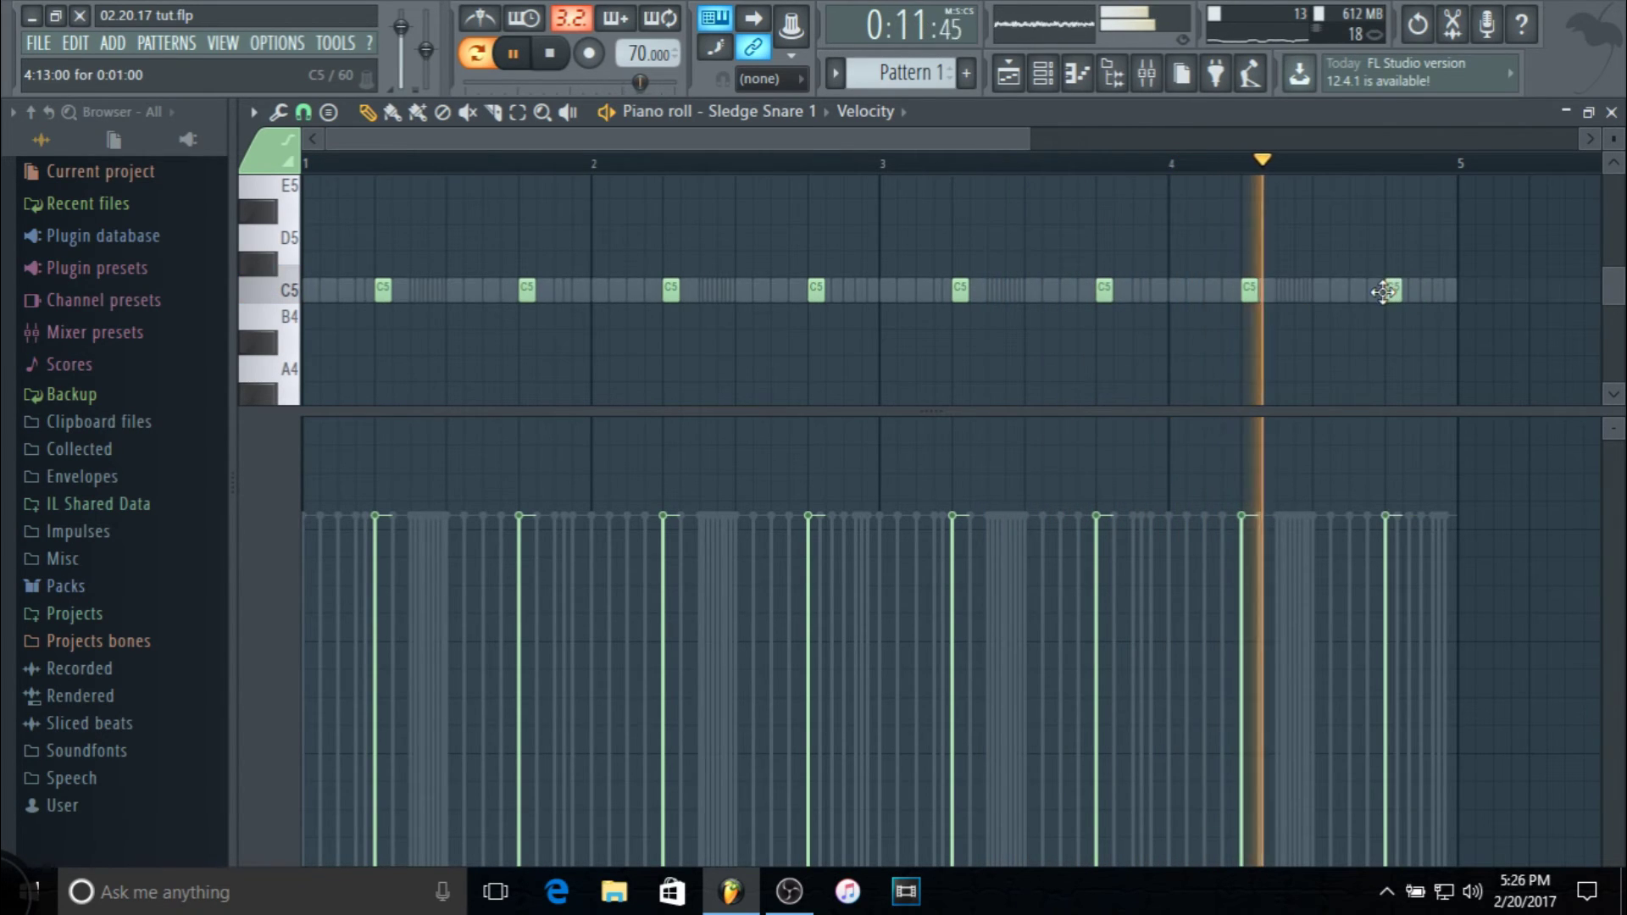
Stop playback and copy the Sledge Snare 1 notes from the channel rack to the SNC _9_ channel
click(1039, 73)
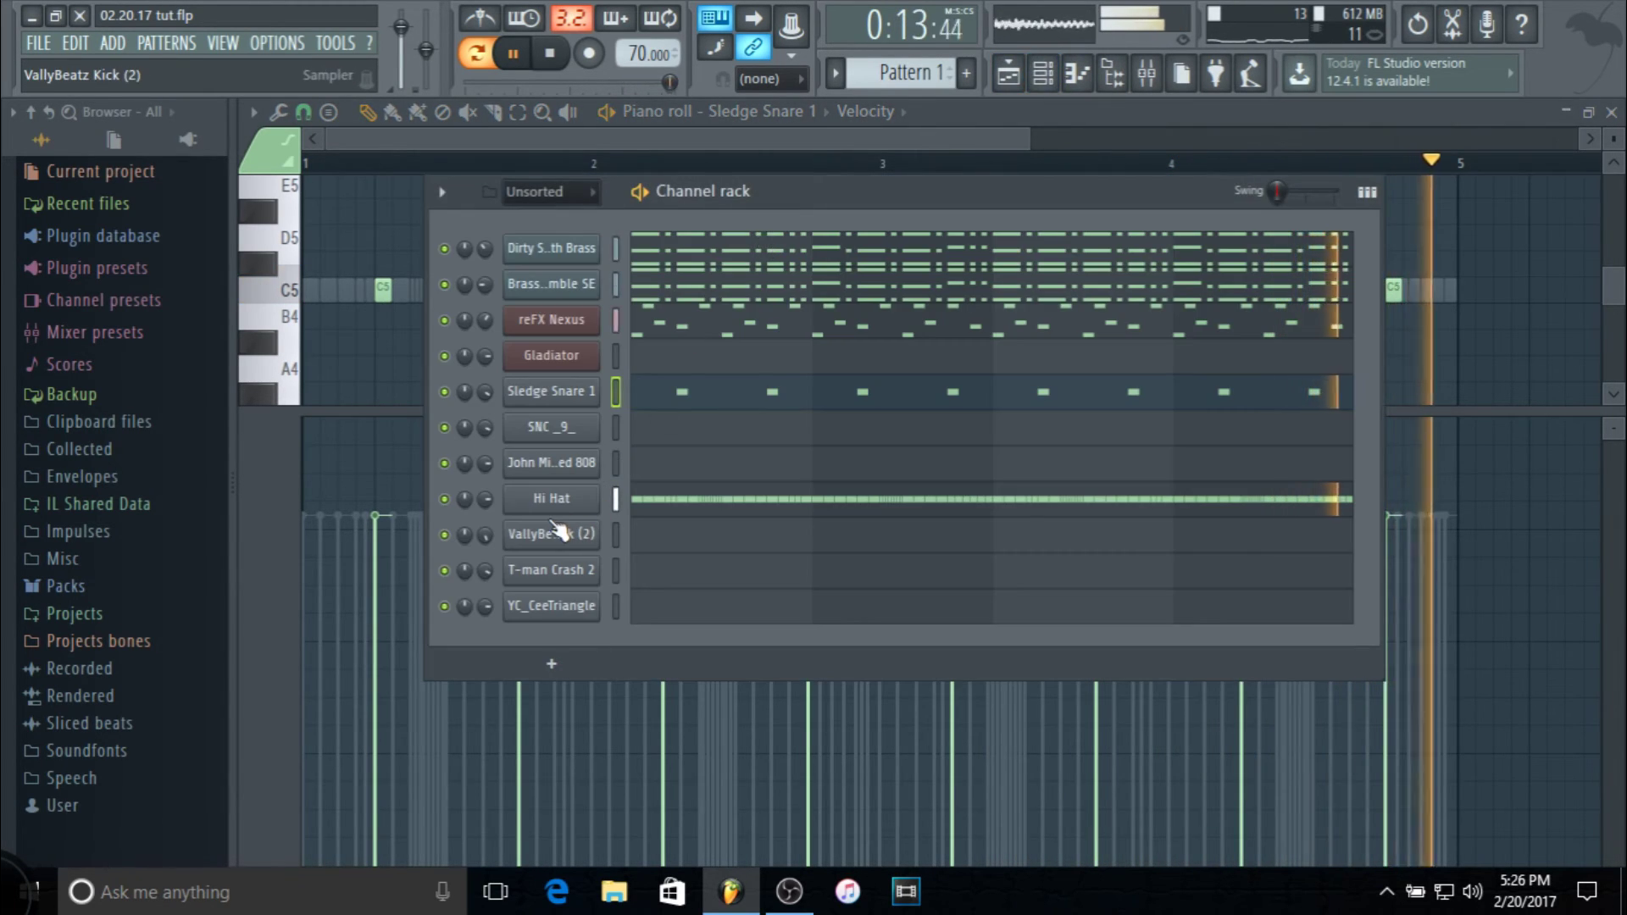
key(space)
right_click(569, 434)
click(617, 421)
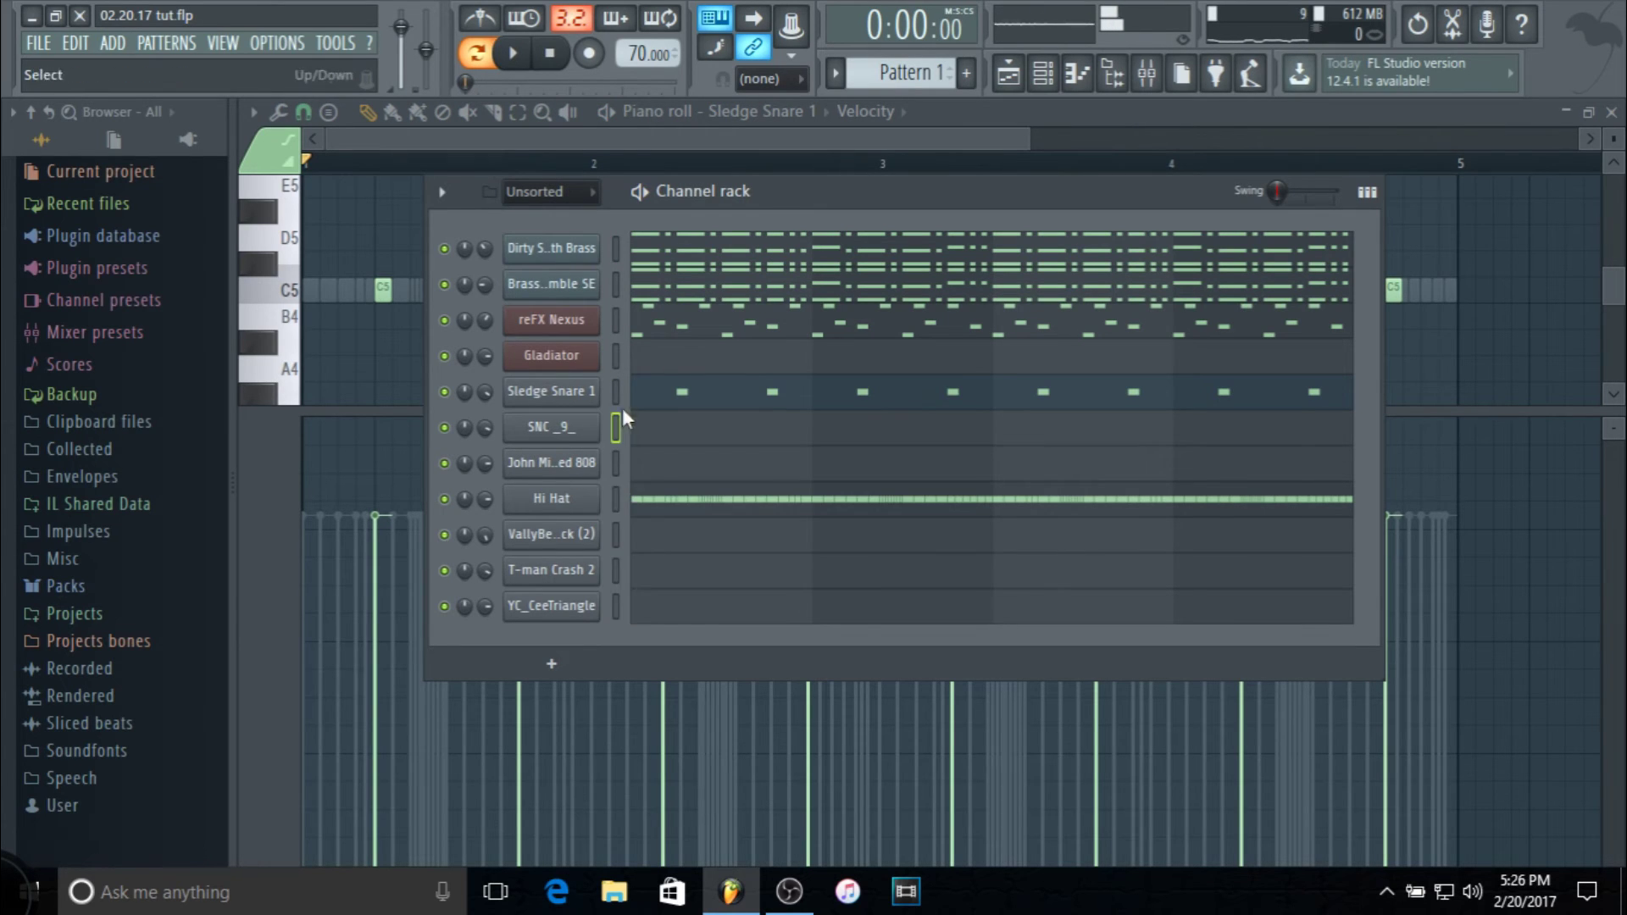
right_click(551, 391)
click(723, 432)
right_click(551, 428)
click(650, 428)
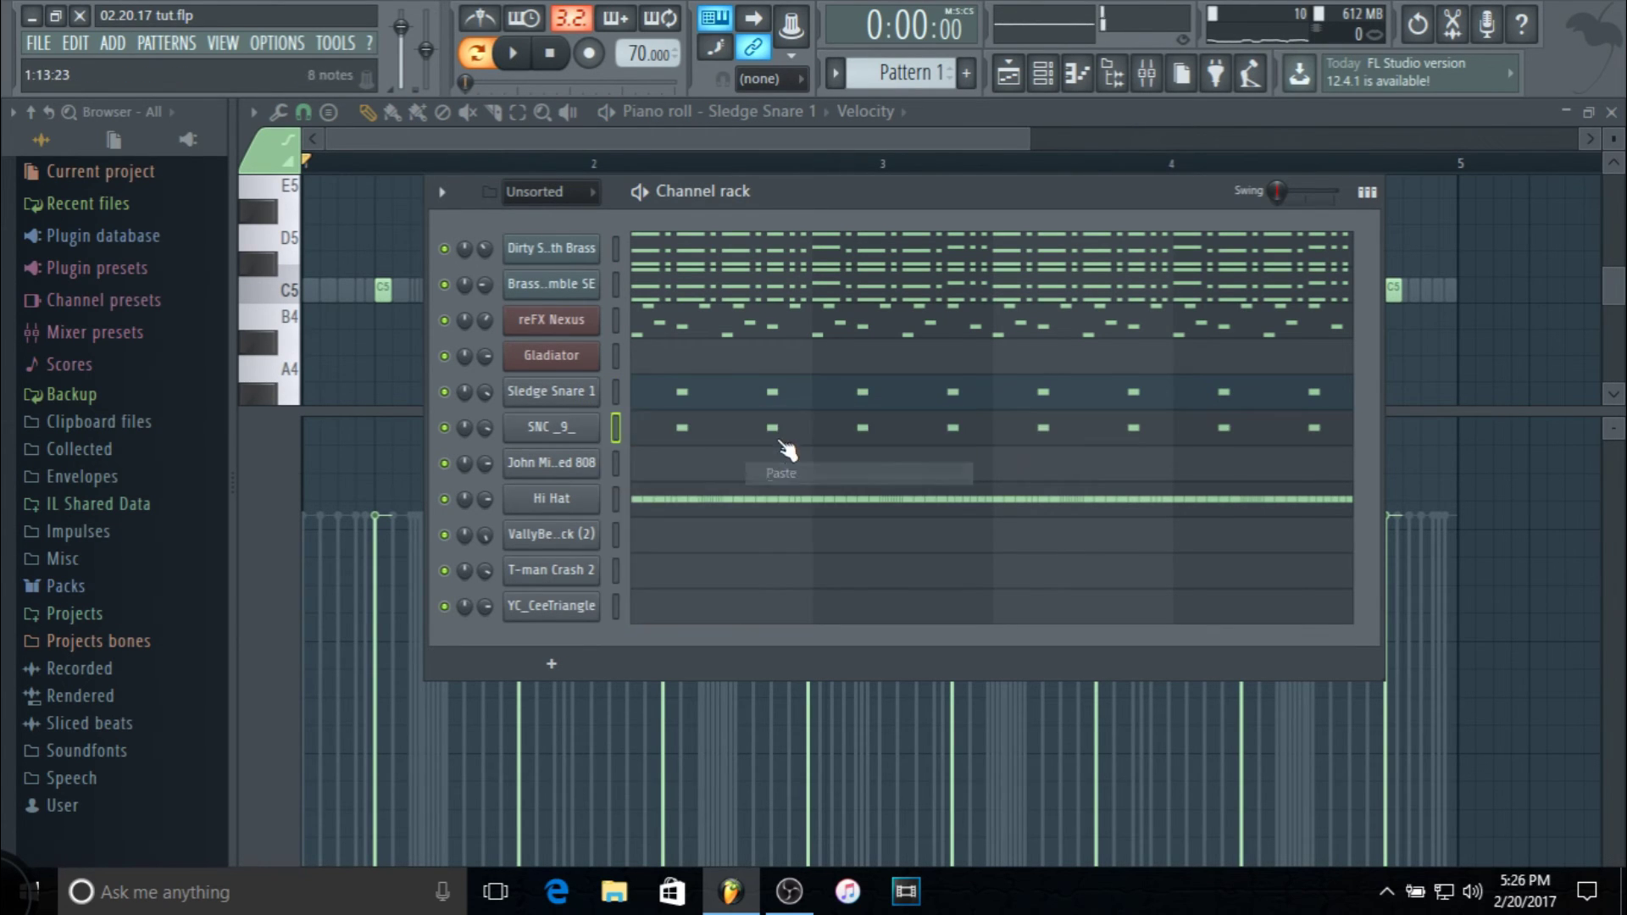
Transpose all SNC _9_ notes up one semitone to C#5, play the pattern and select the John Miller- Distorted 808 channel
key(ctrl+a)
key(shift+Up)
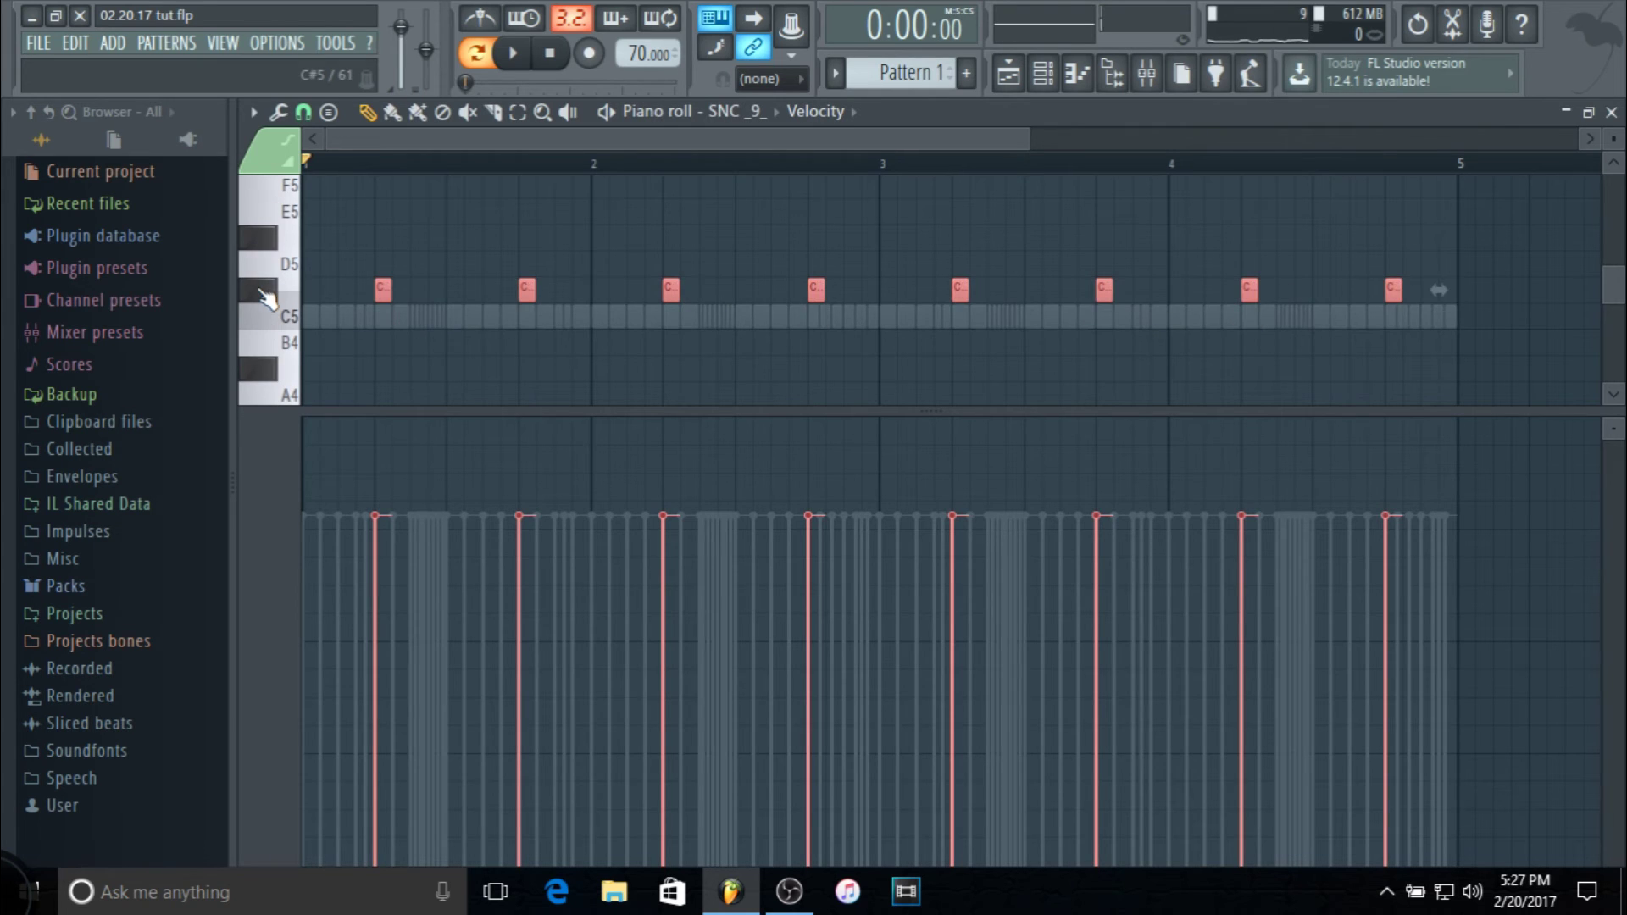
key(space)
click(1044, 73)
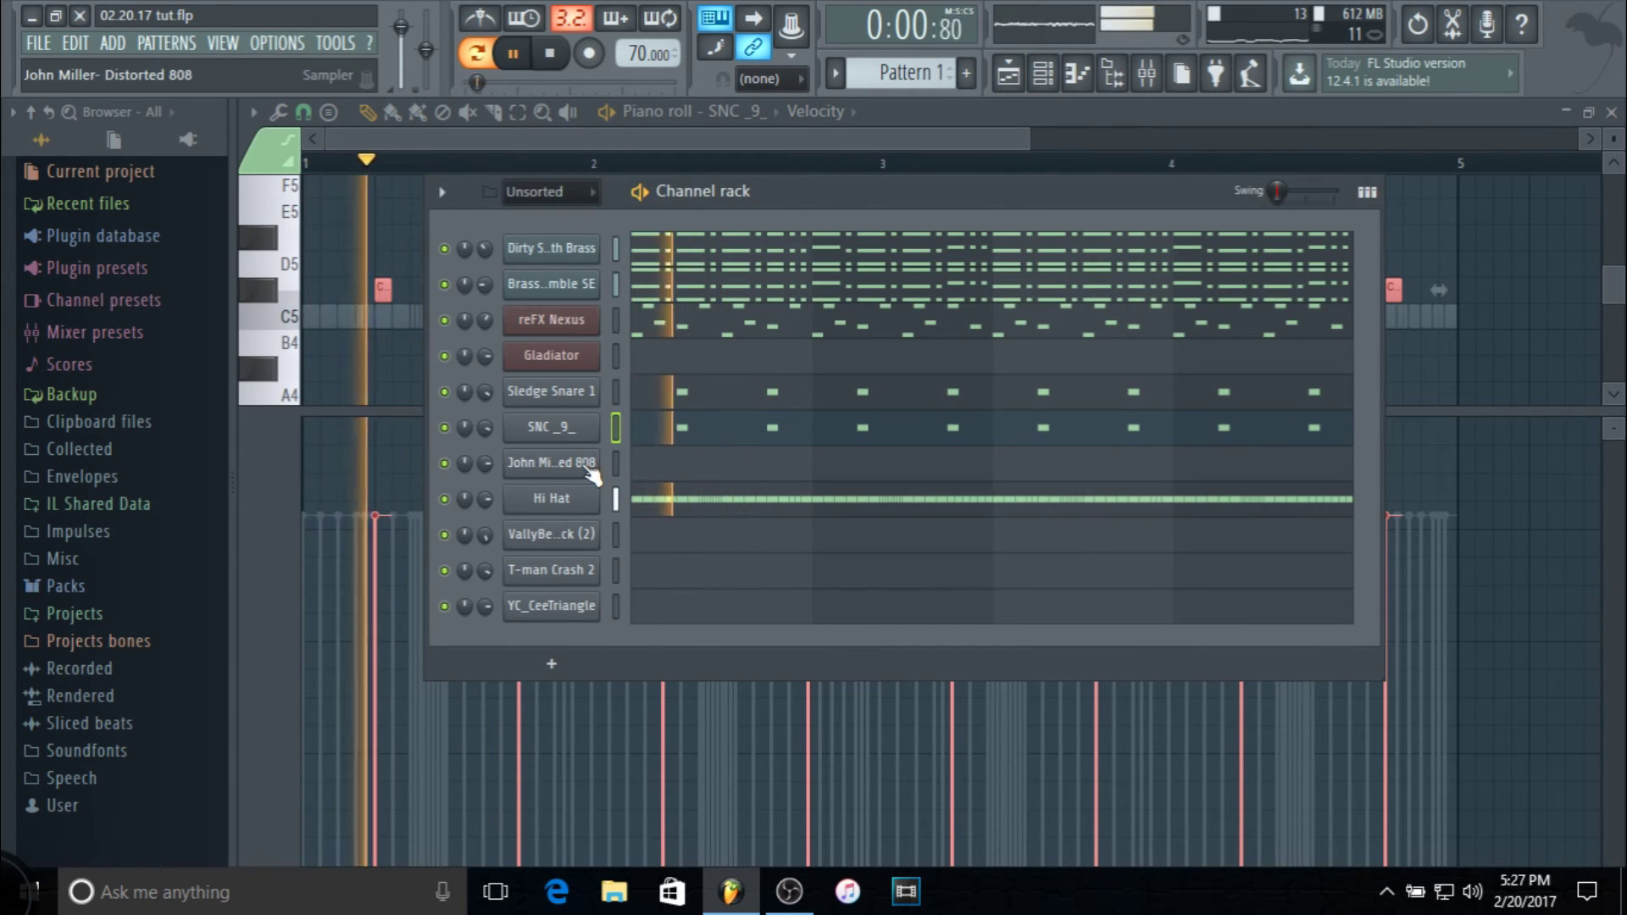
click(616, 462)
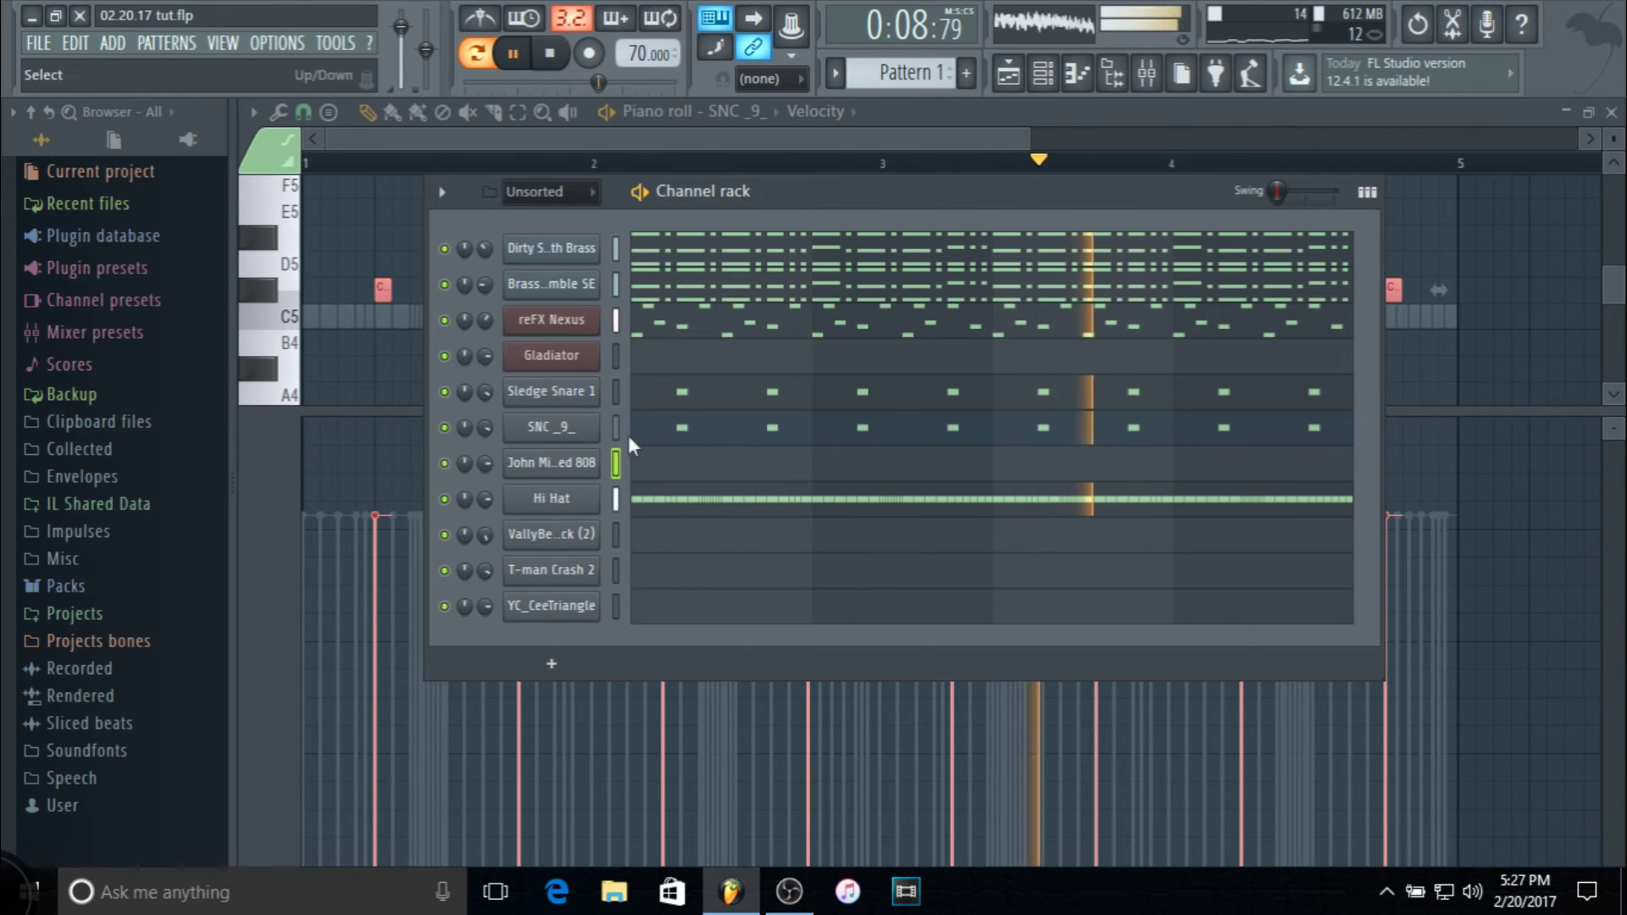
key(space)
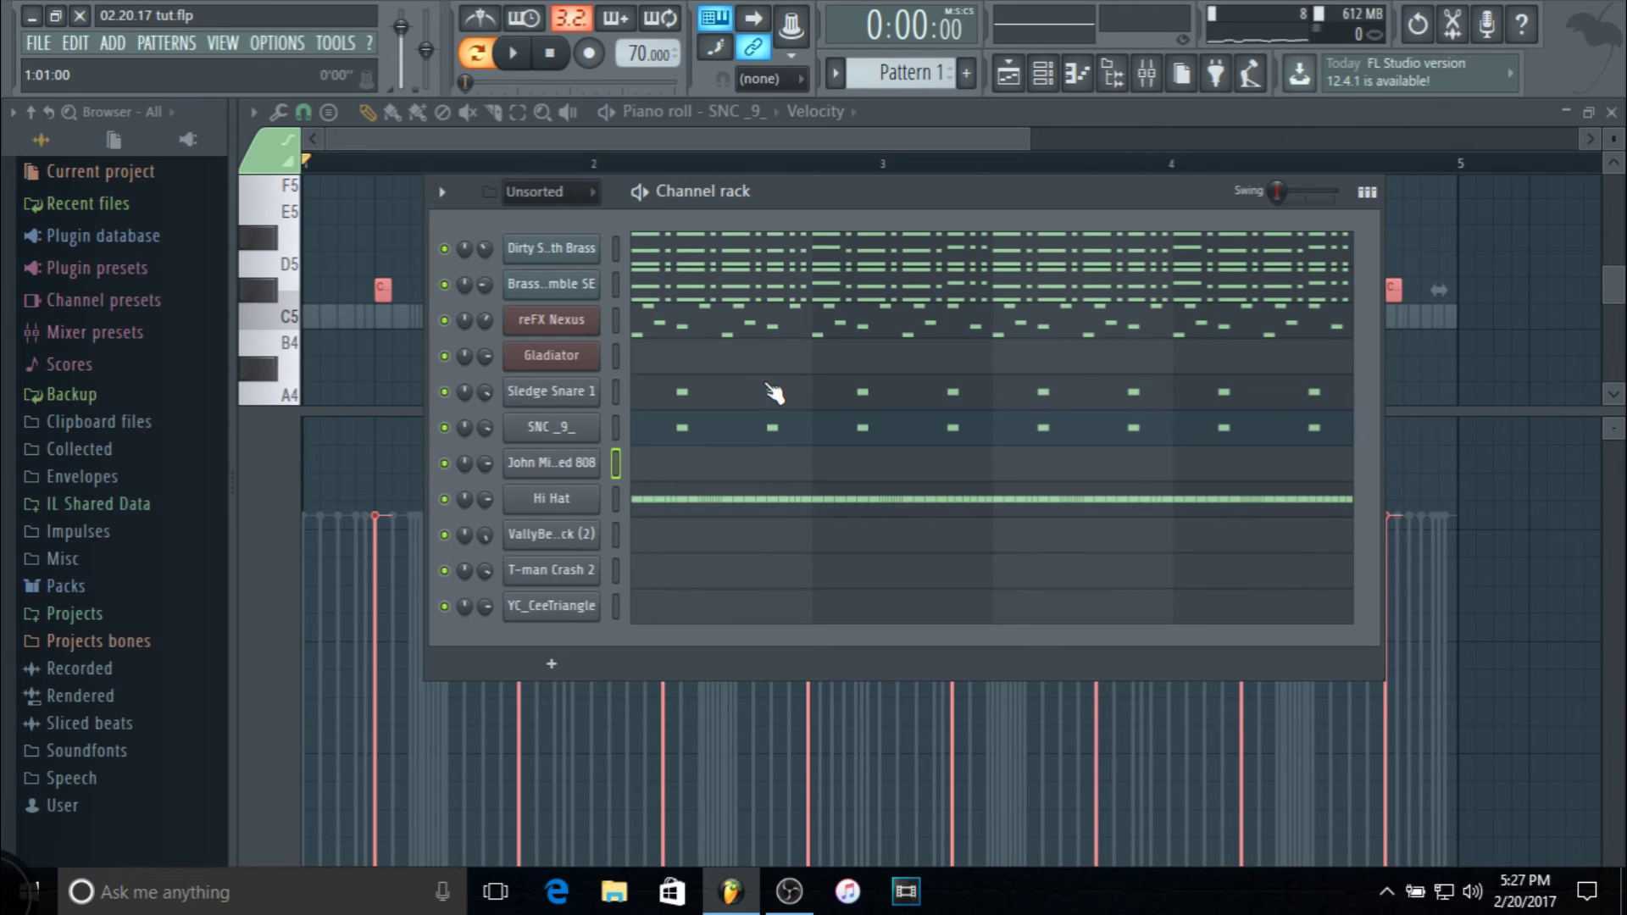
Review the finished Dirty South Brass, Brass Ensemble SE, reFX Nexus and Gladiator patterns, playing them back
drag(910, 82, 901, 68)
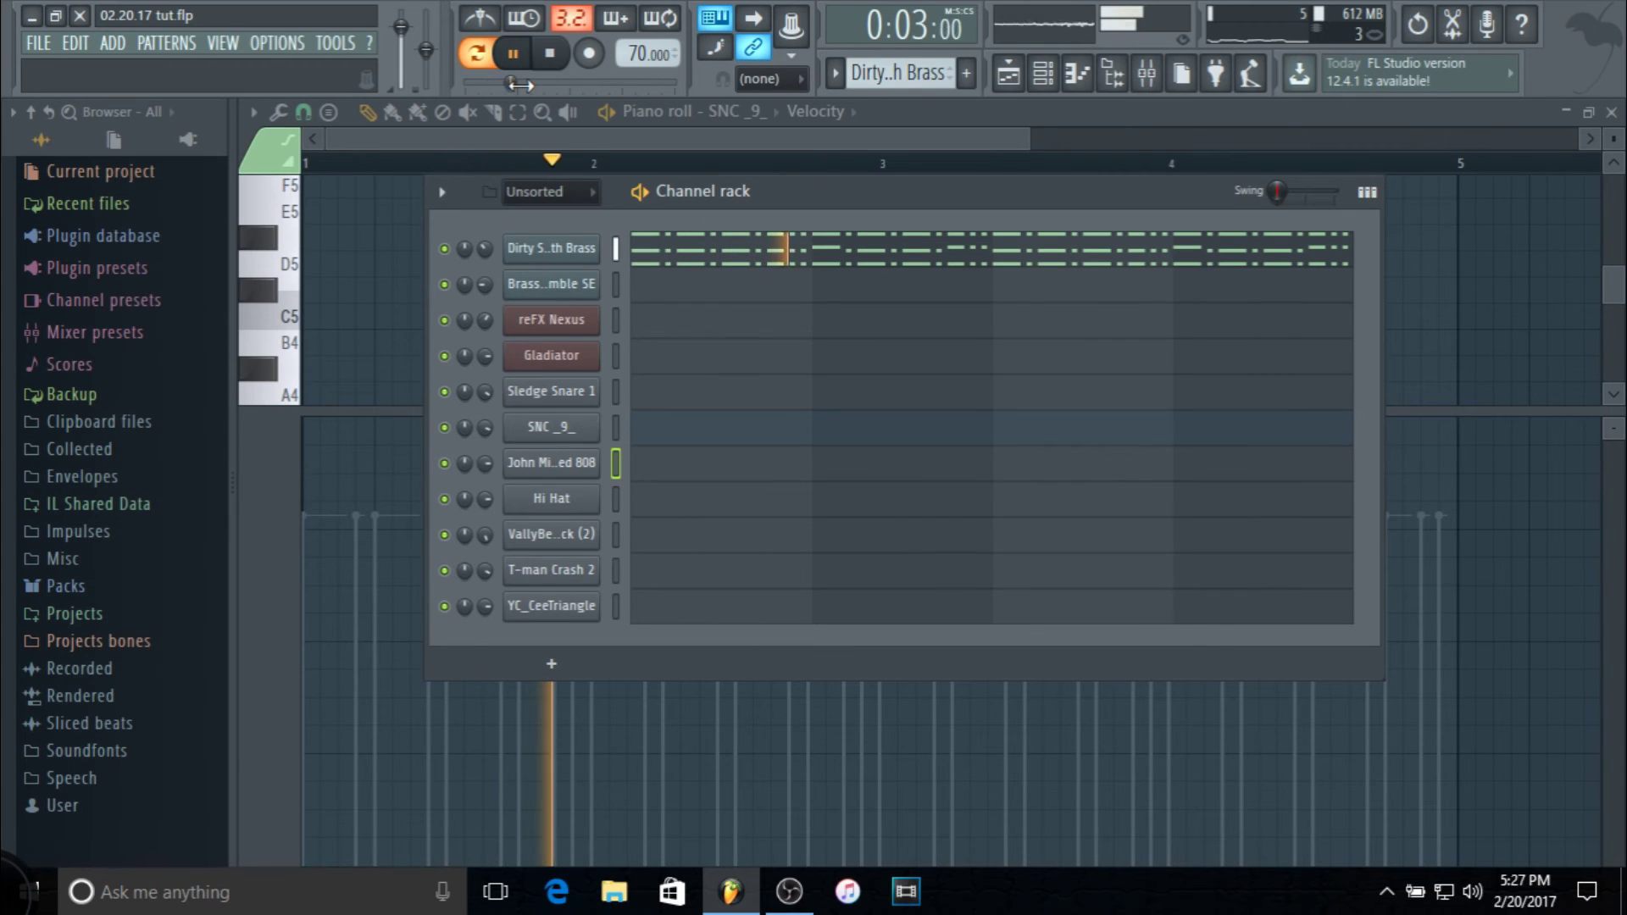
scroll(891, 72, down, 1)
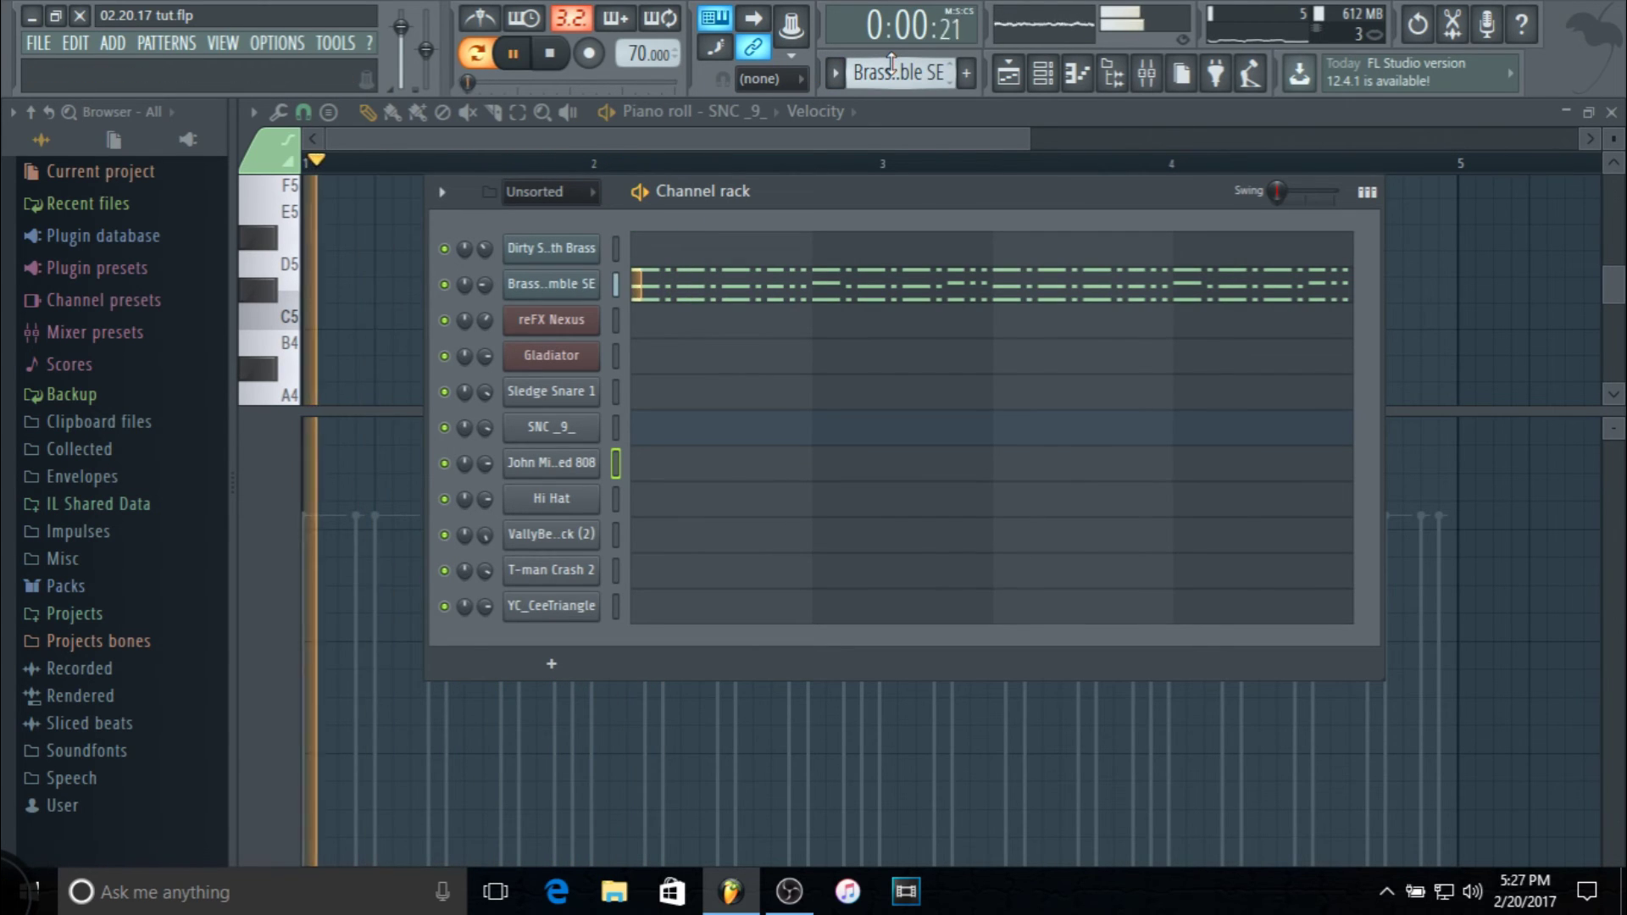
scroll(891, 68, down, 1)
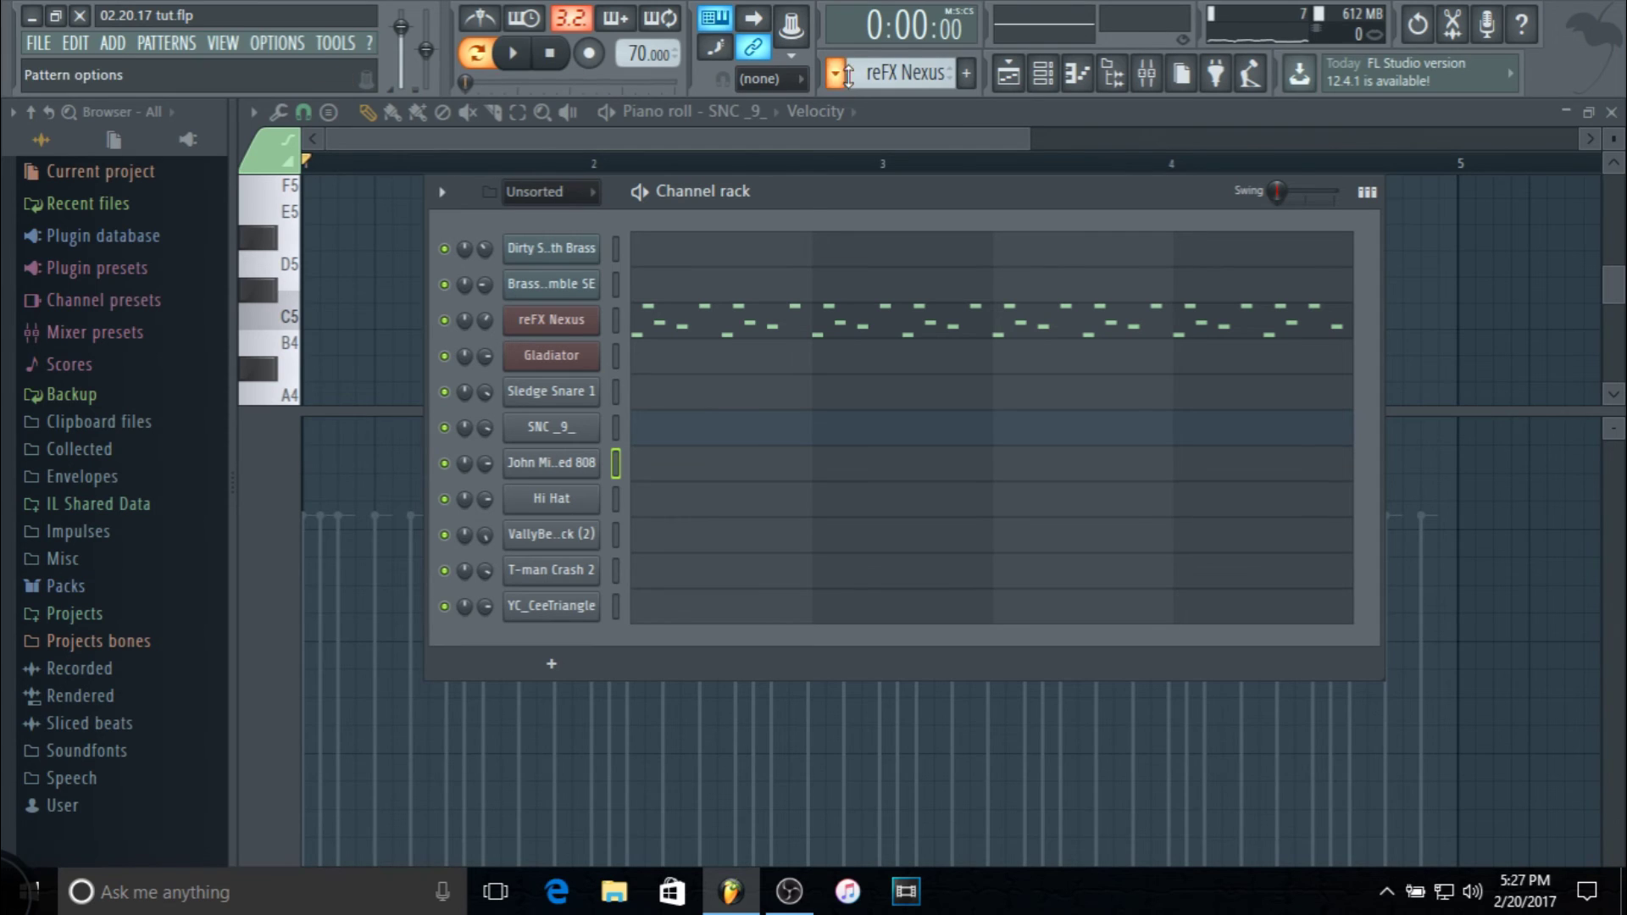
scroll(882, 72, down, 1)
key(space)
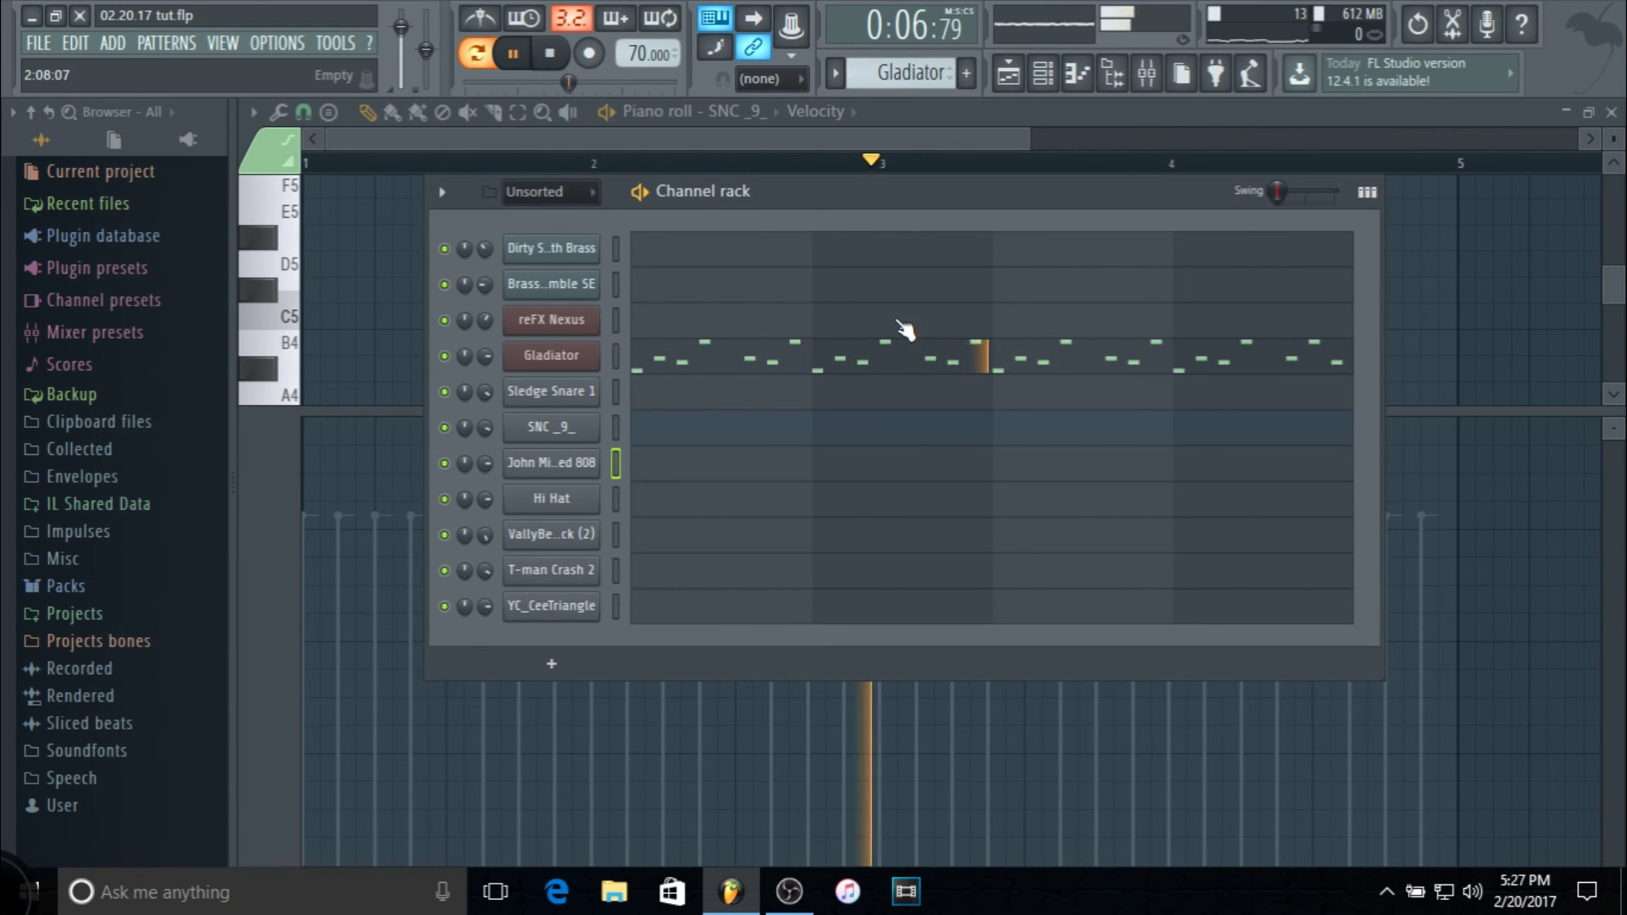
Examine the Gladiator melody in the piano roll with the velocity area collapsed, and stop playback
click(907, 360)
drag(901, 415, 924, 858)
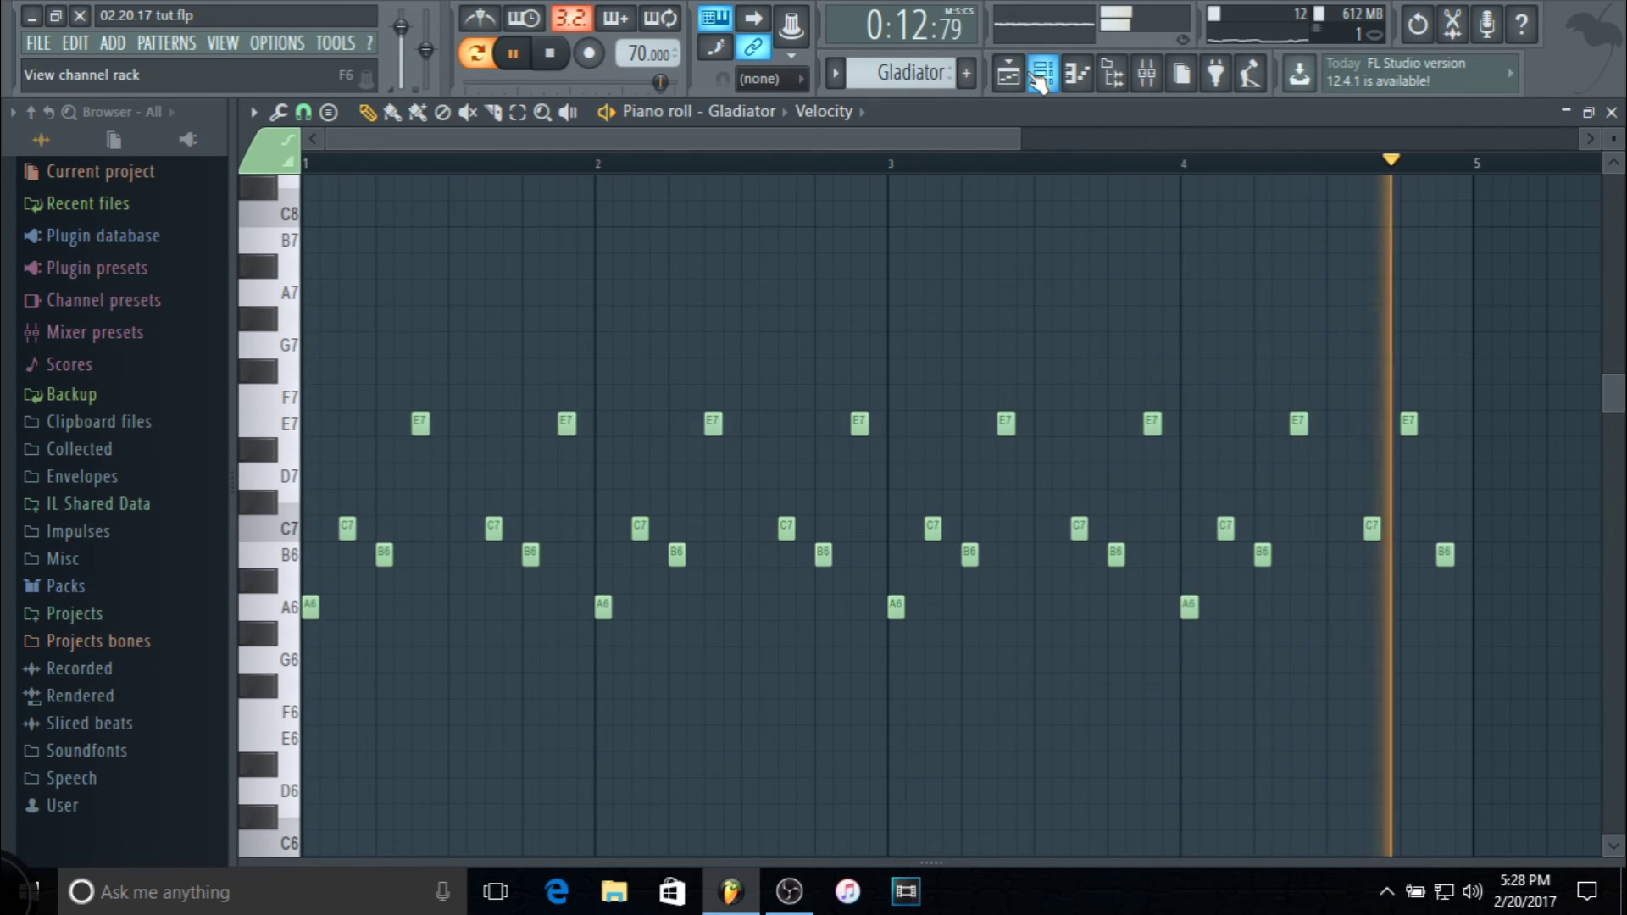
click(1113, 72)
key(space)
Switch to the John Miller- Distorted 808 pattern and listen to its bass line
scroll(885, 81, down, 1)
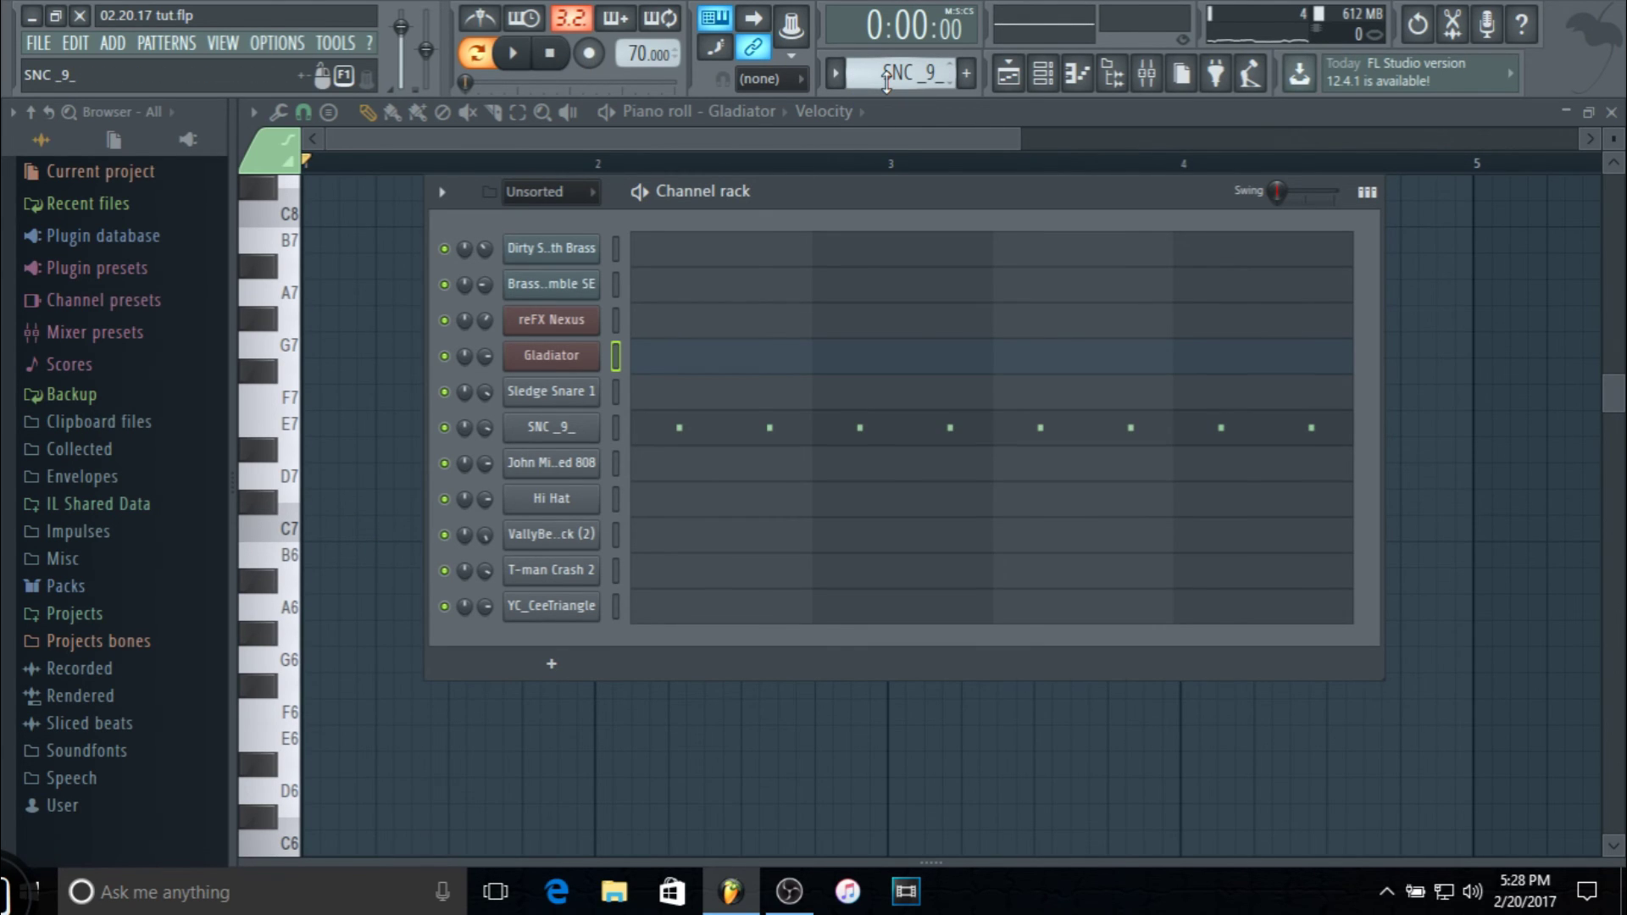
scroll(887, 80, down, 1)
key(space)
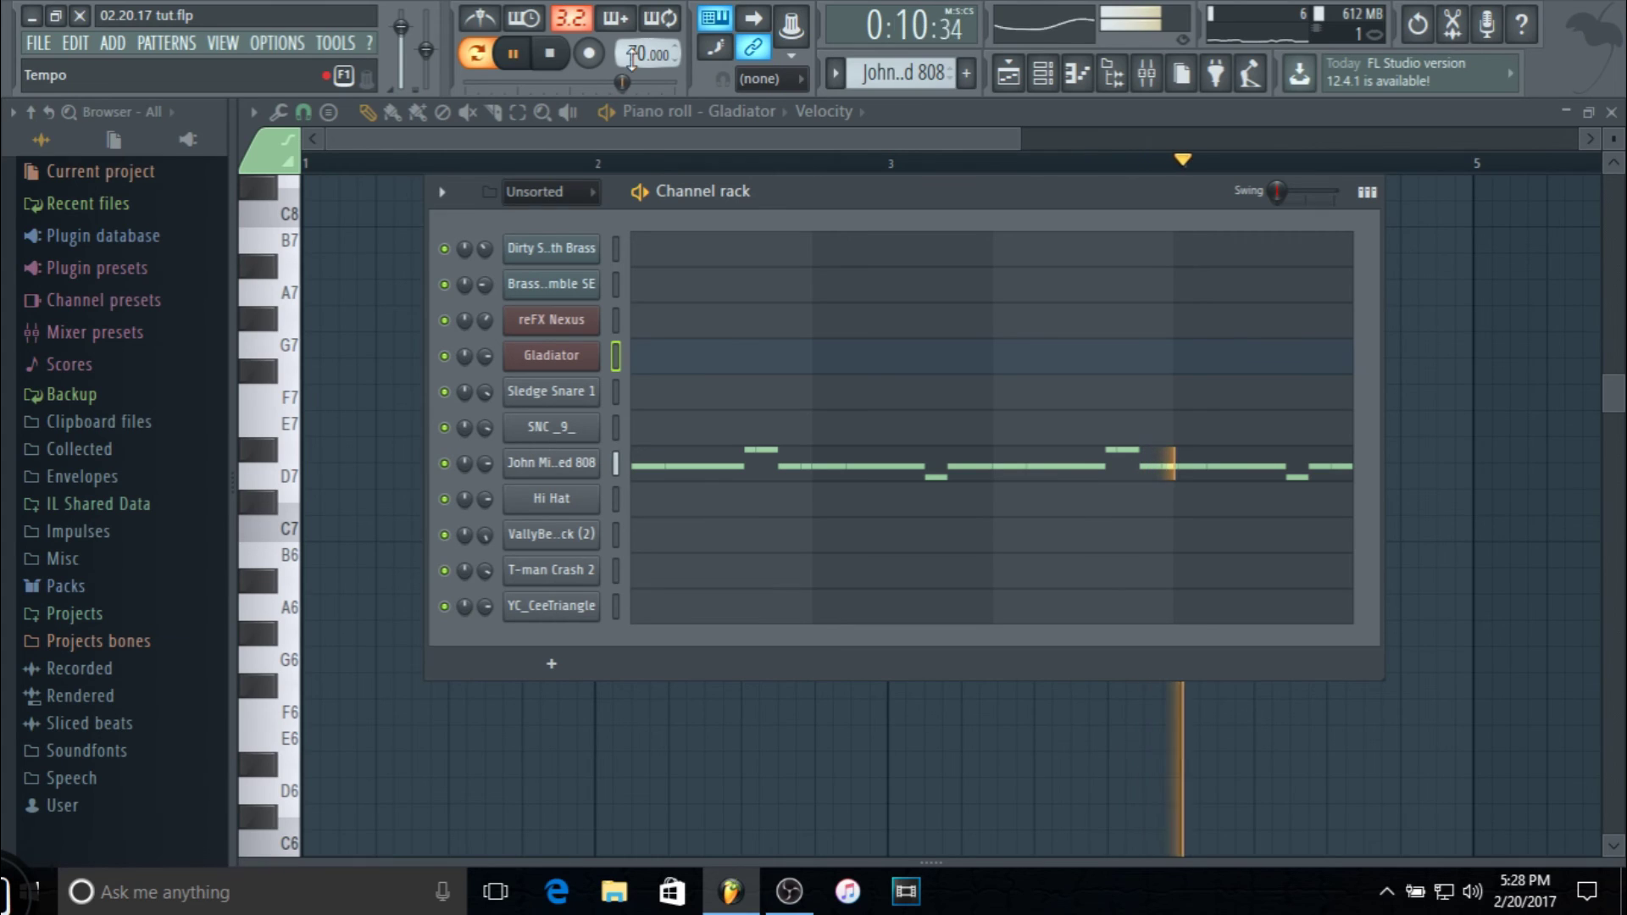
click(551, 53)
Step through the patterns from Hi Hat to T-man Crash 2 and YC_CeeTriangle, and close the piano roll
scroll(888, 82, down, 1)
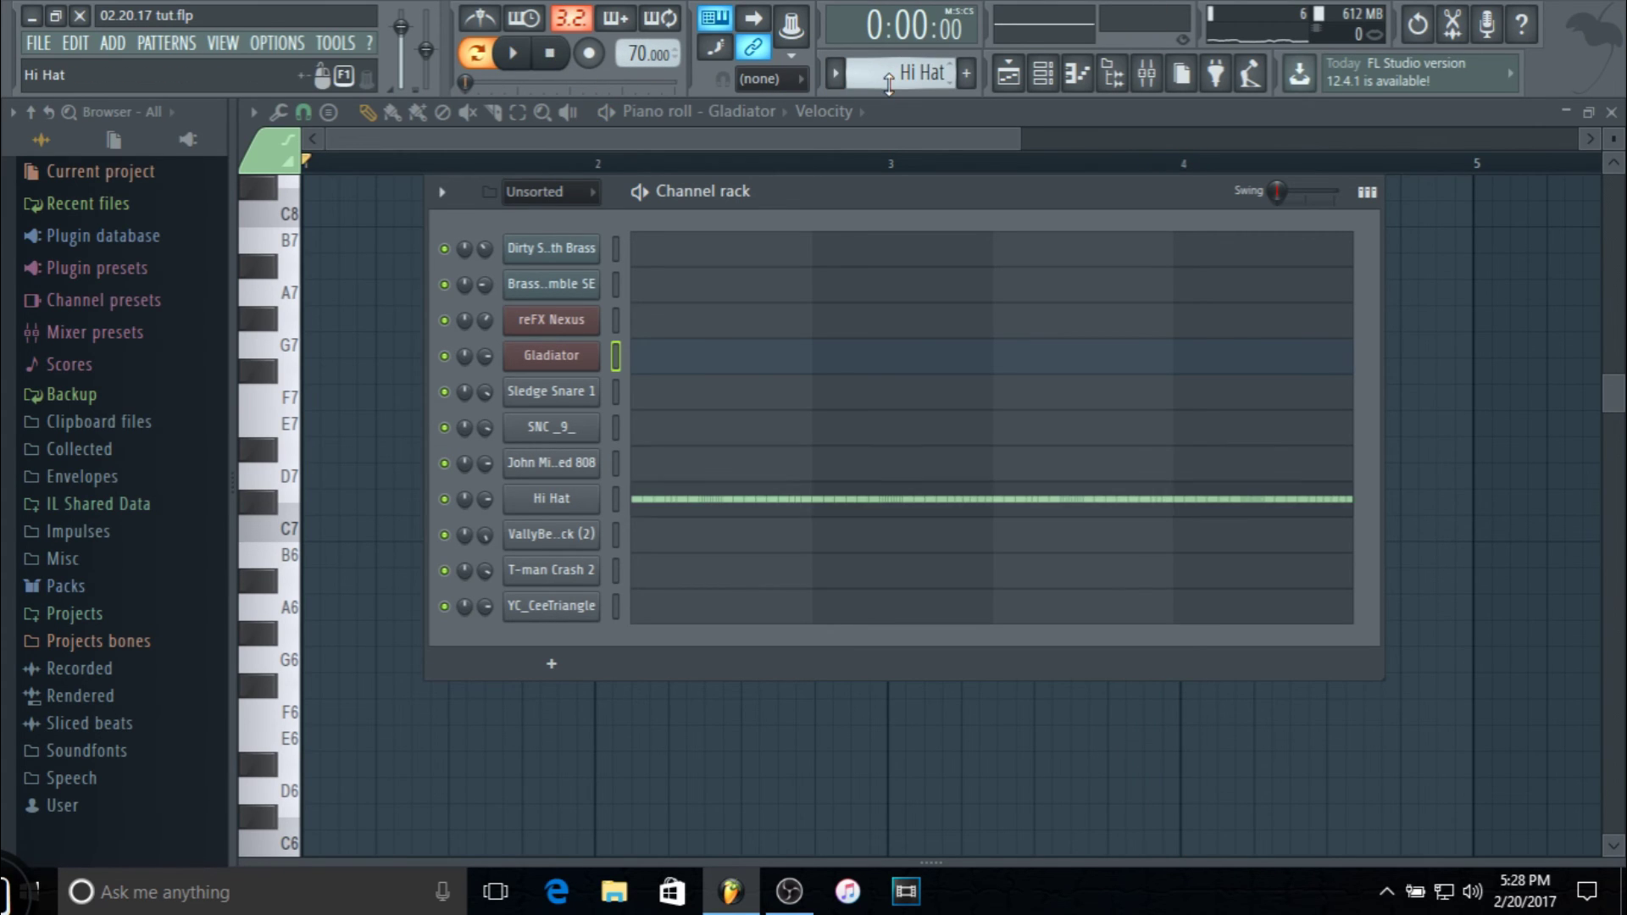
scroll(889, 82, down, 2)
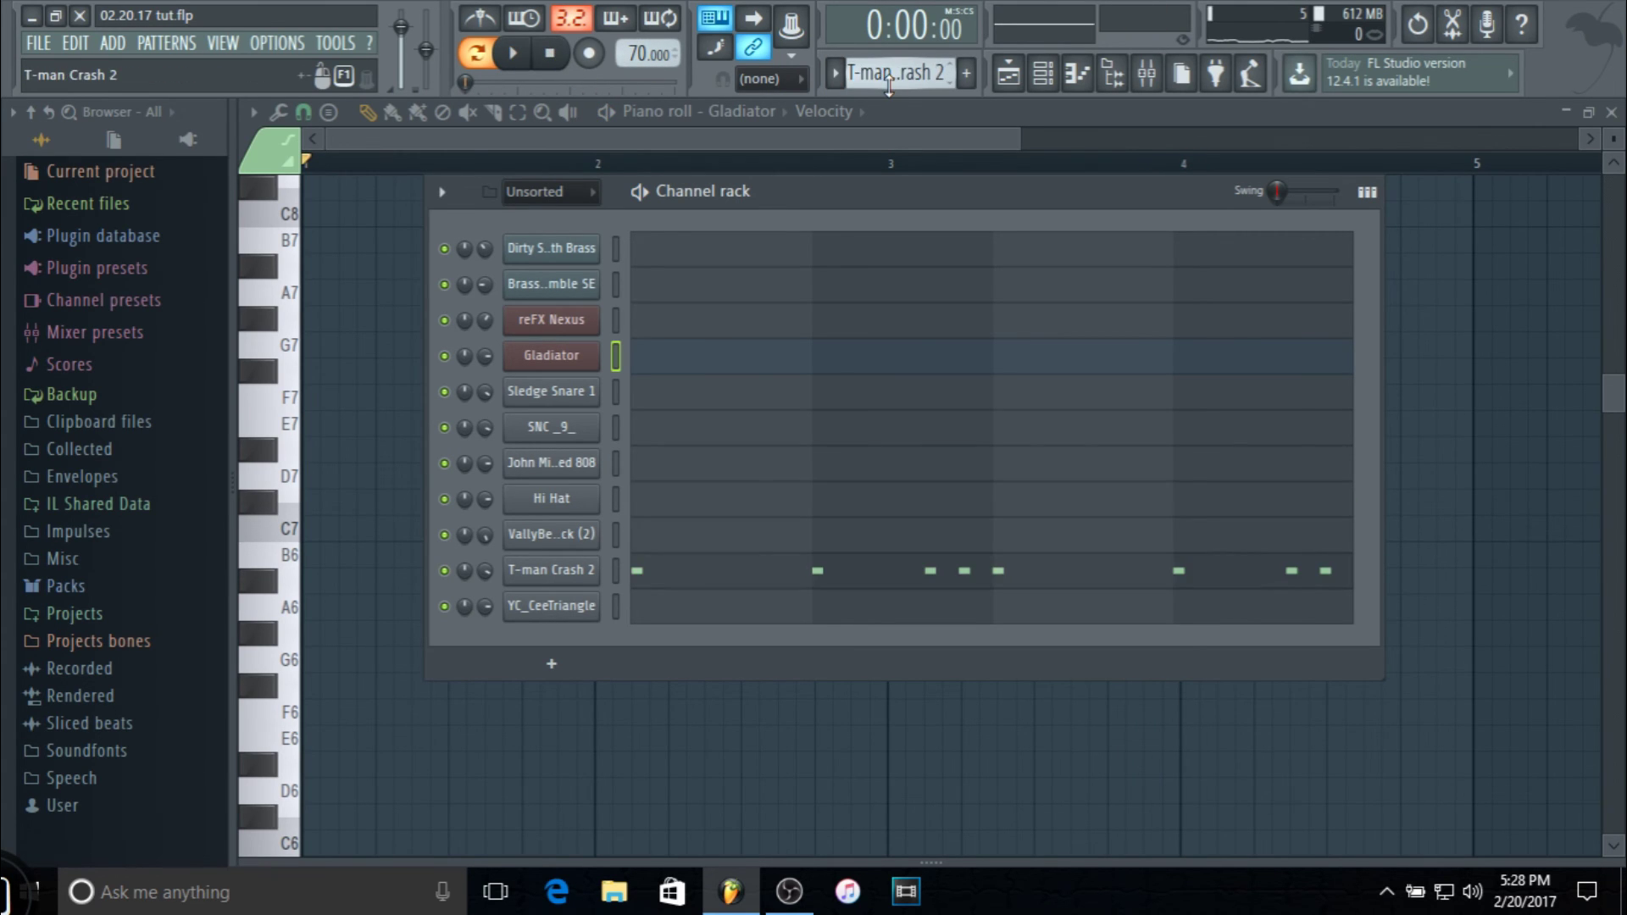
scroll(888, 82, down, 1)
click(1613, 112)
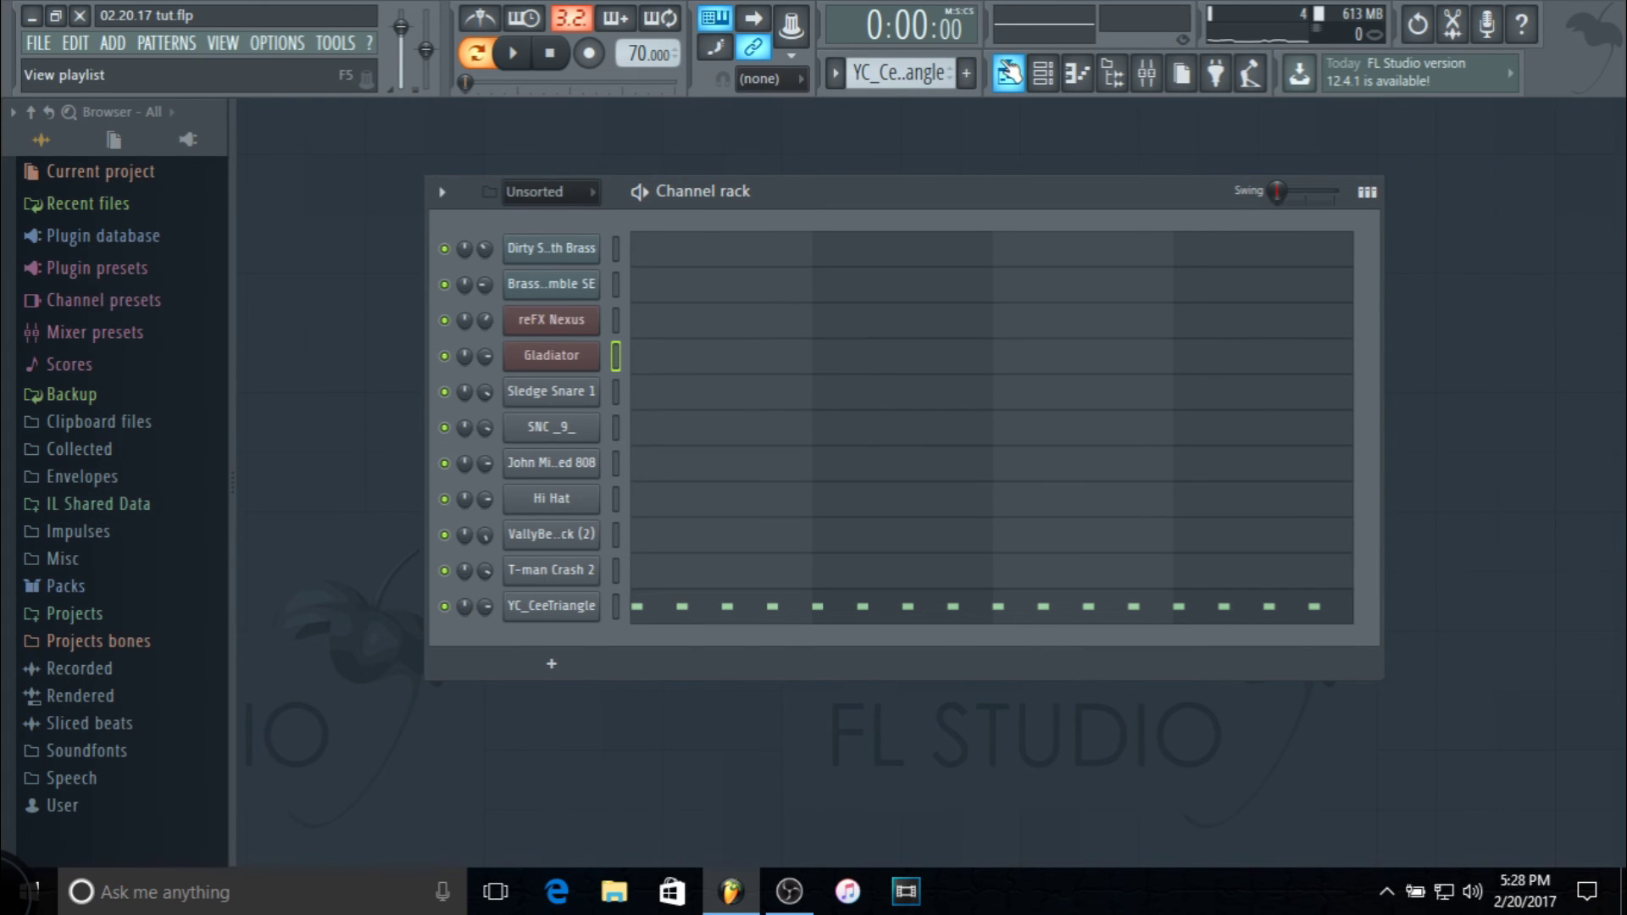
Open the playlist and play the song from the start, examining the arrangement of all tracks before stopping playback
click(1009, 73)
click(768, 160)
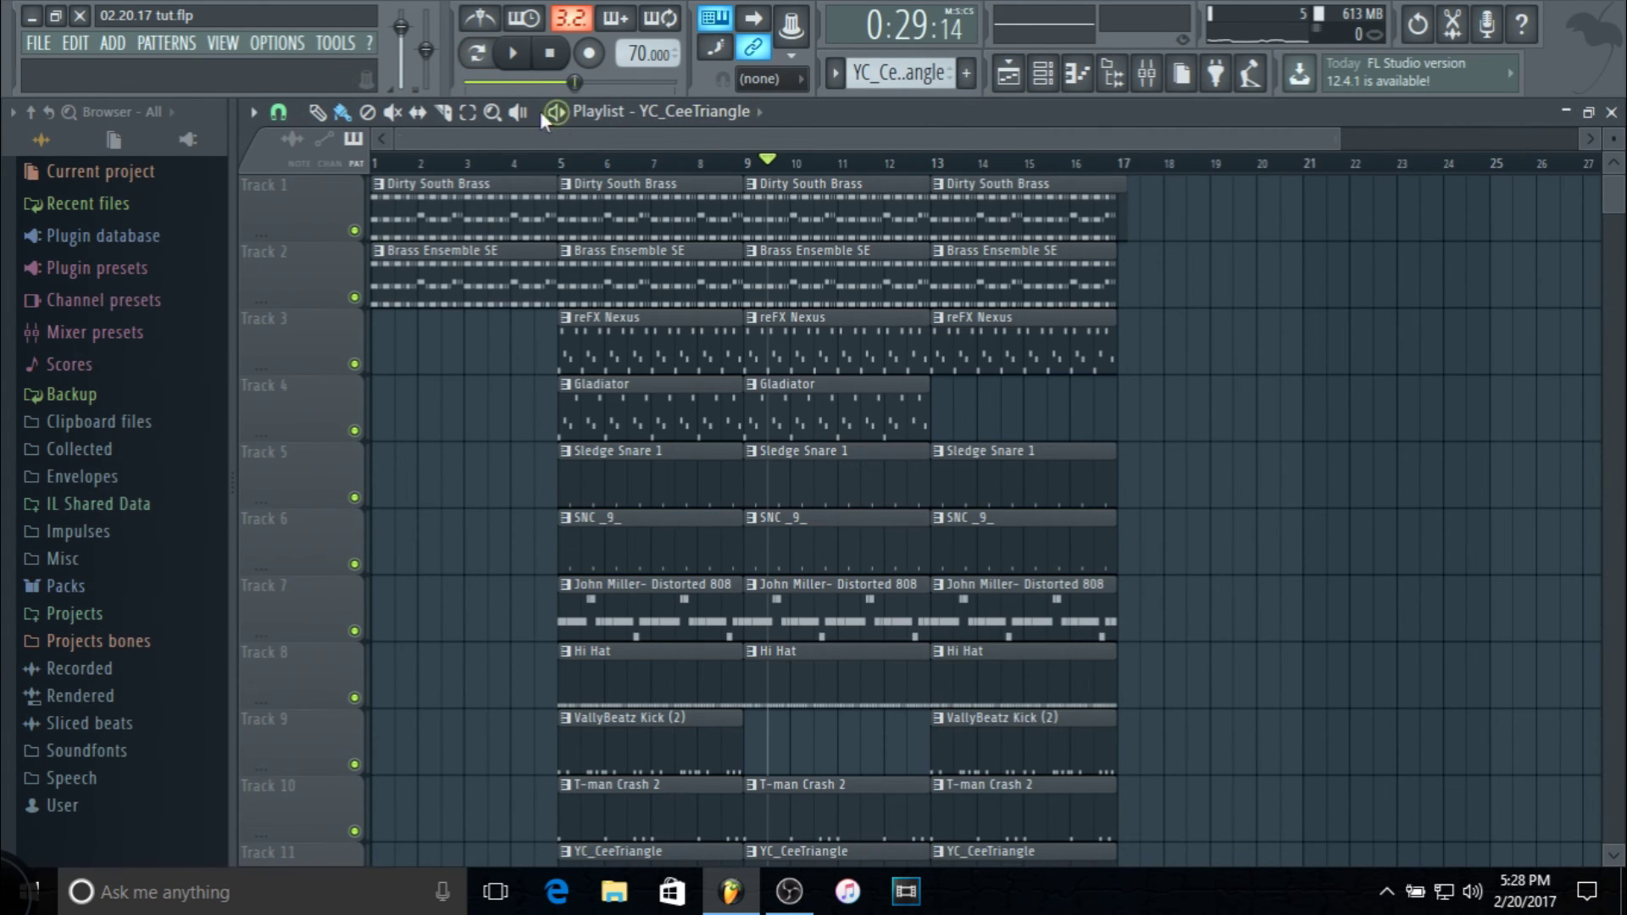
click(559, 66)
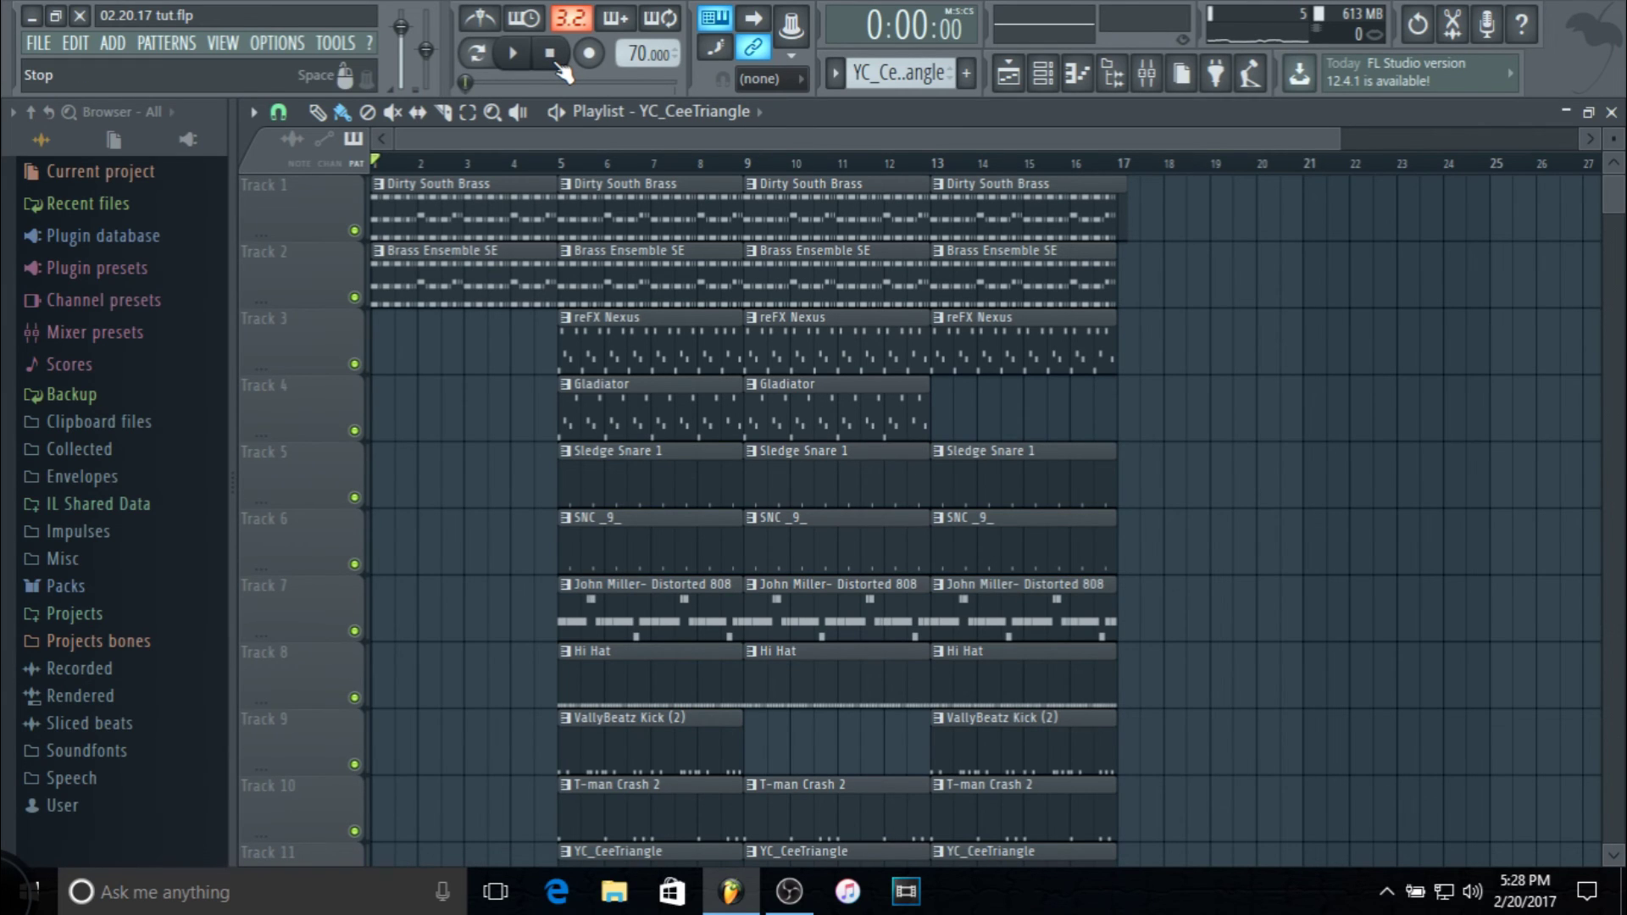
key(space)
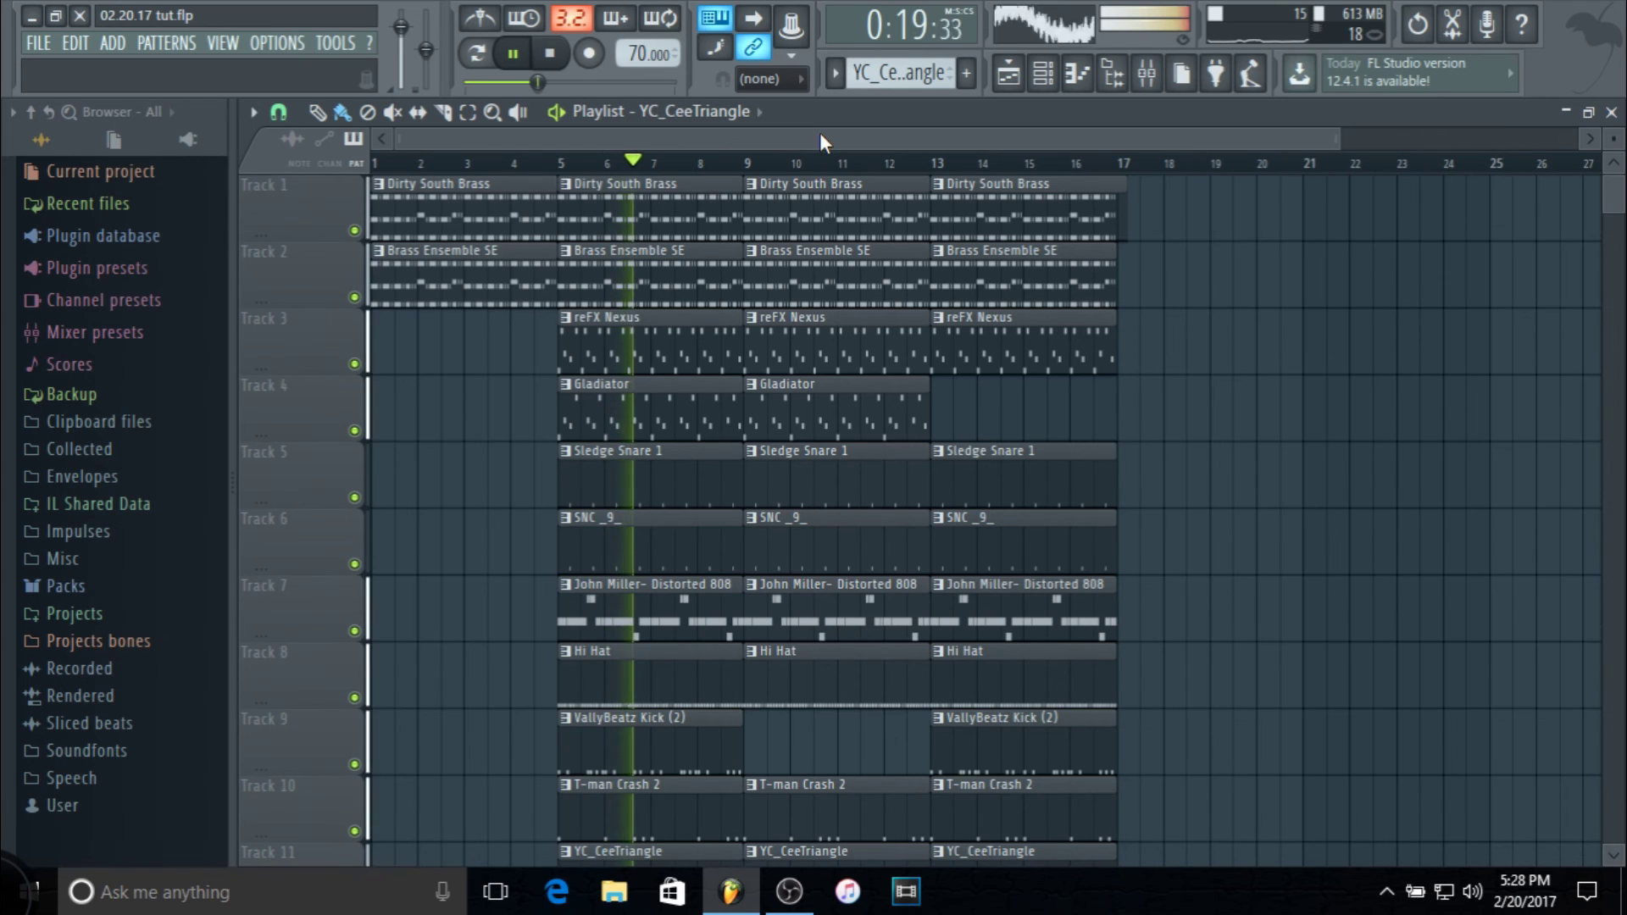
scroll(817, 163, down, 2)
scroll(552, 171, down, 1)
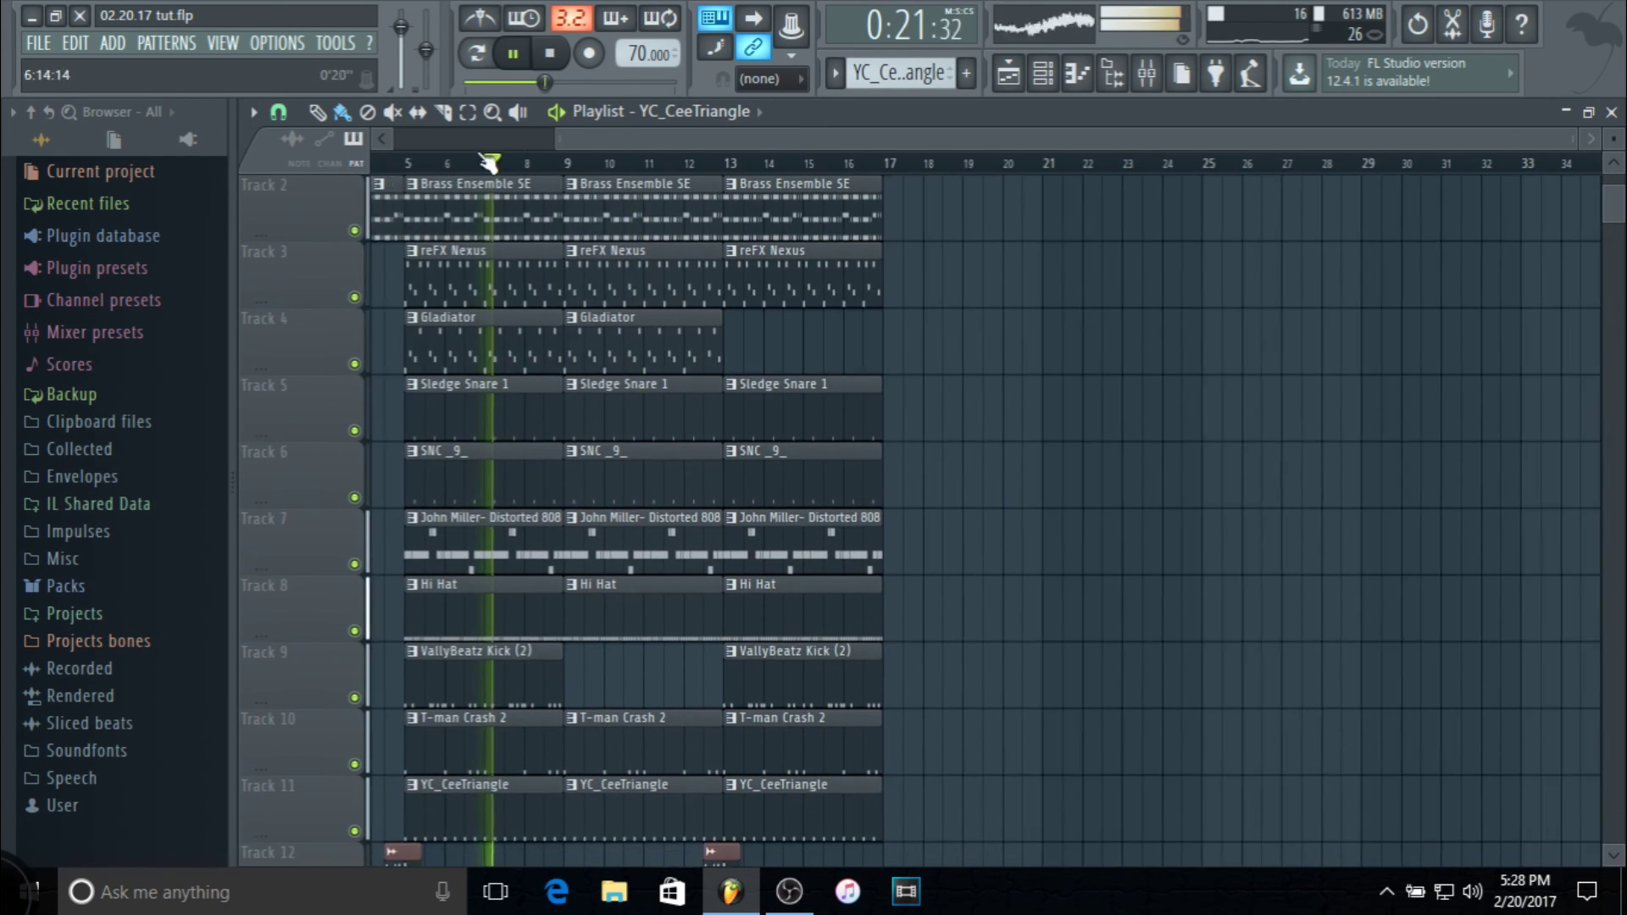
scroll(472, 164, up, 1)
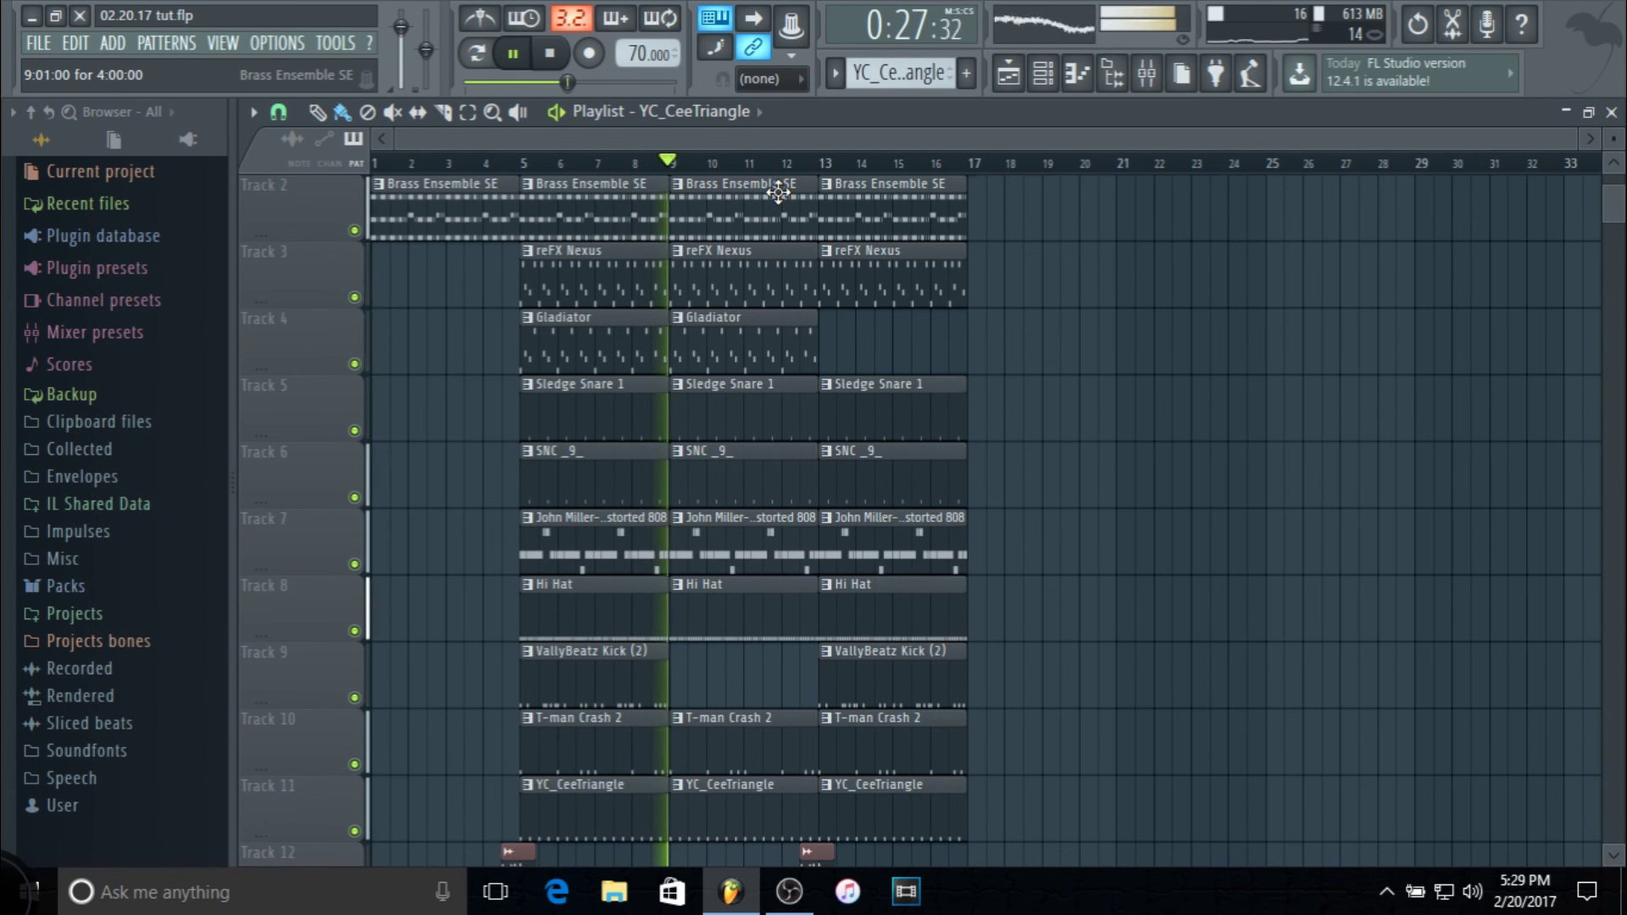
scroll(778, 193, up, 2)
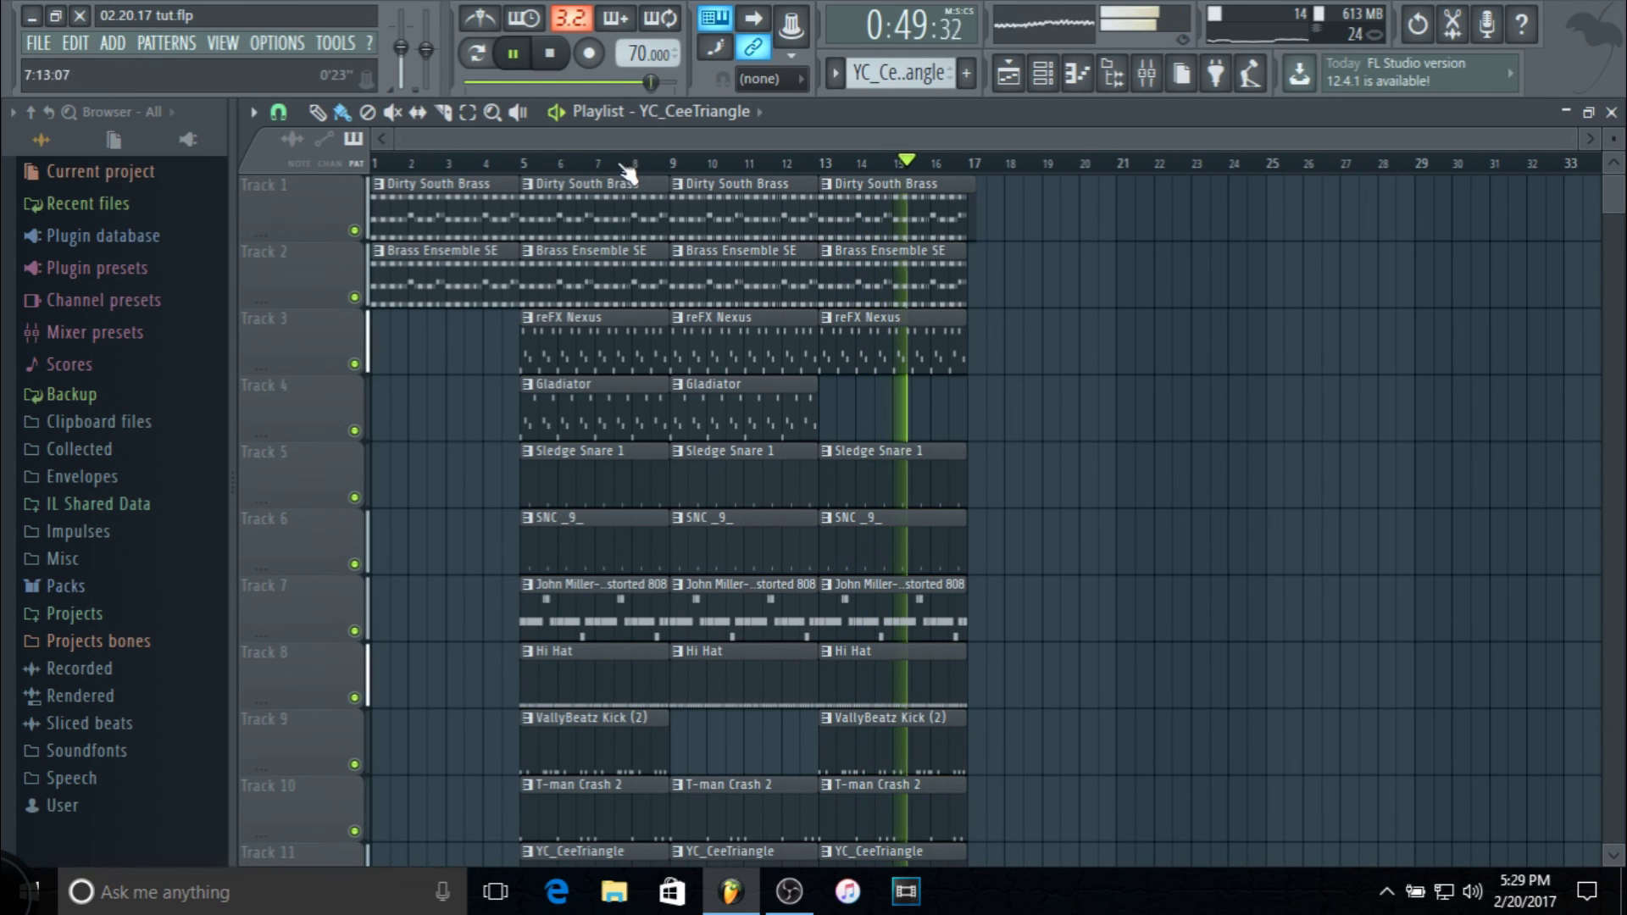
scroll(565, 75, down, 1)
click(561, 66)
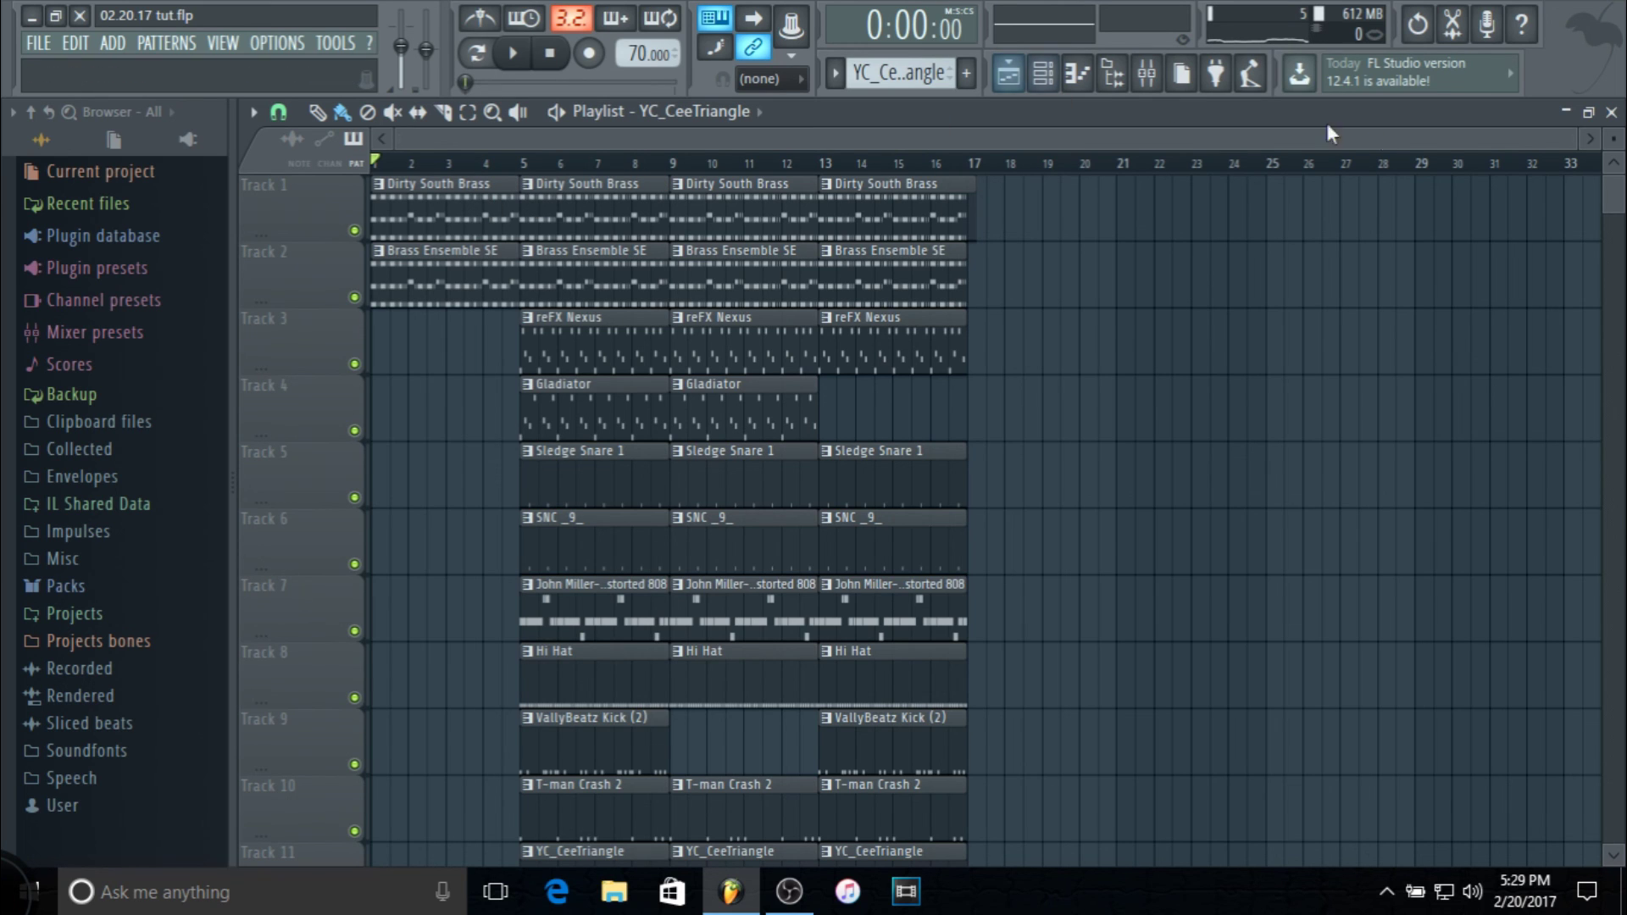
Close the playlist and reposition the channel rack window
click(1612, 113)
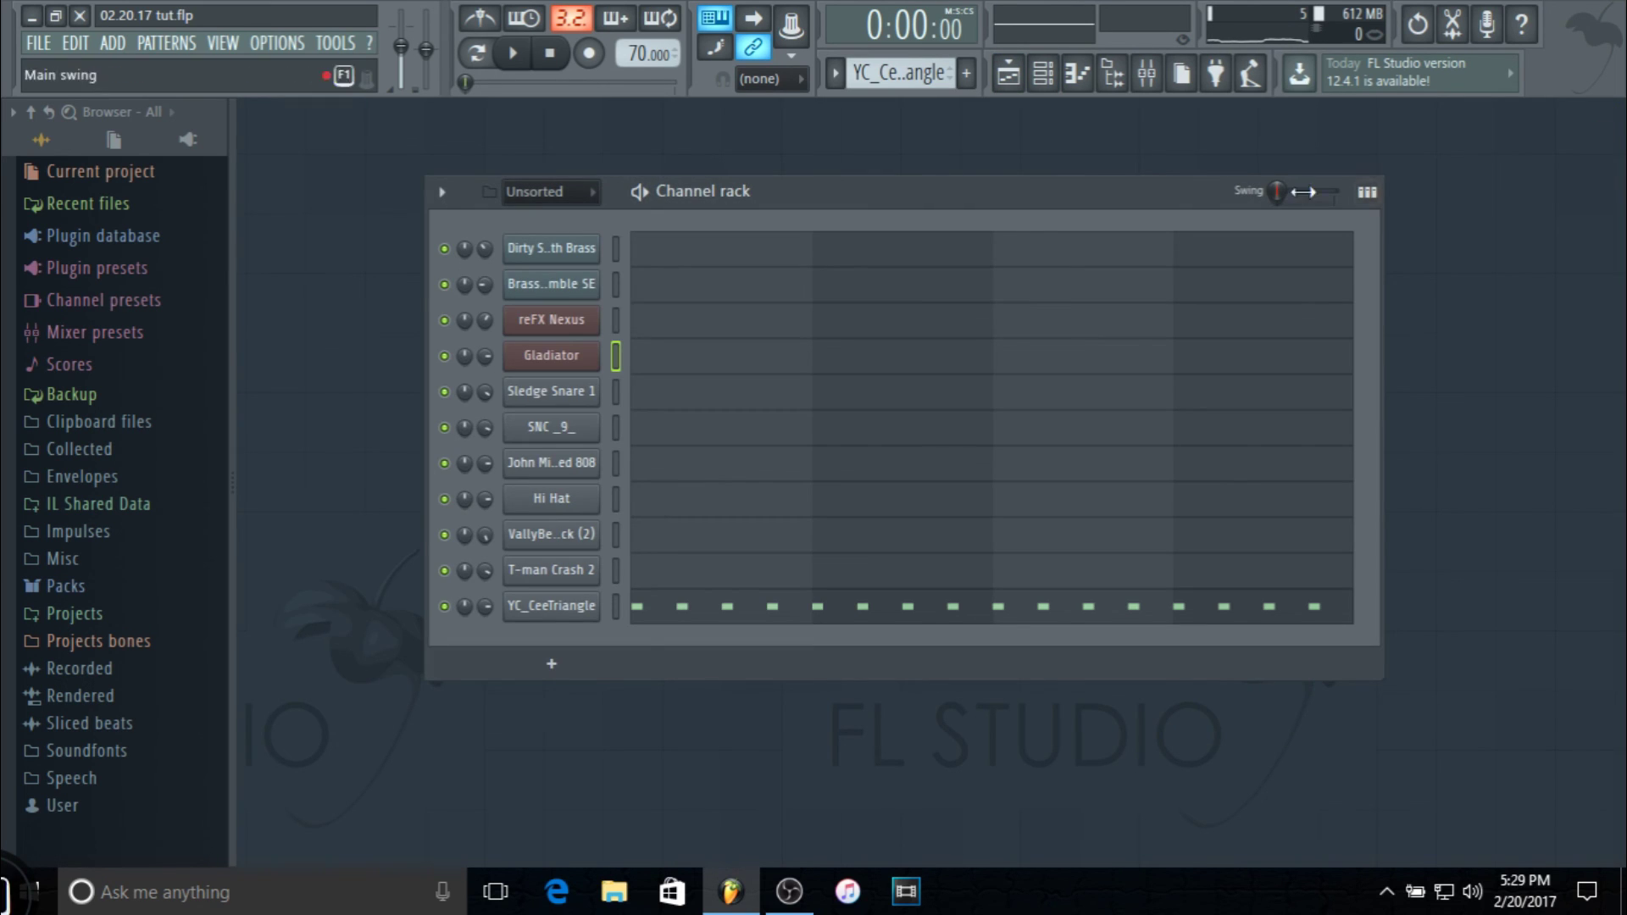
drag(867, 192, 746, 130)
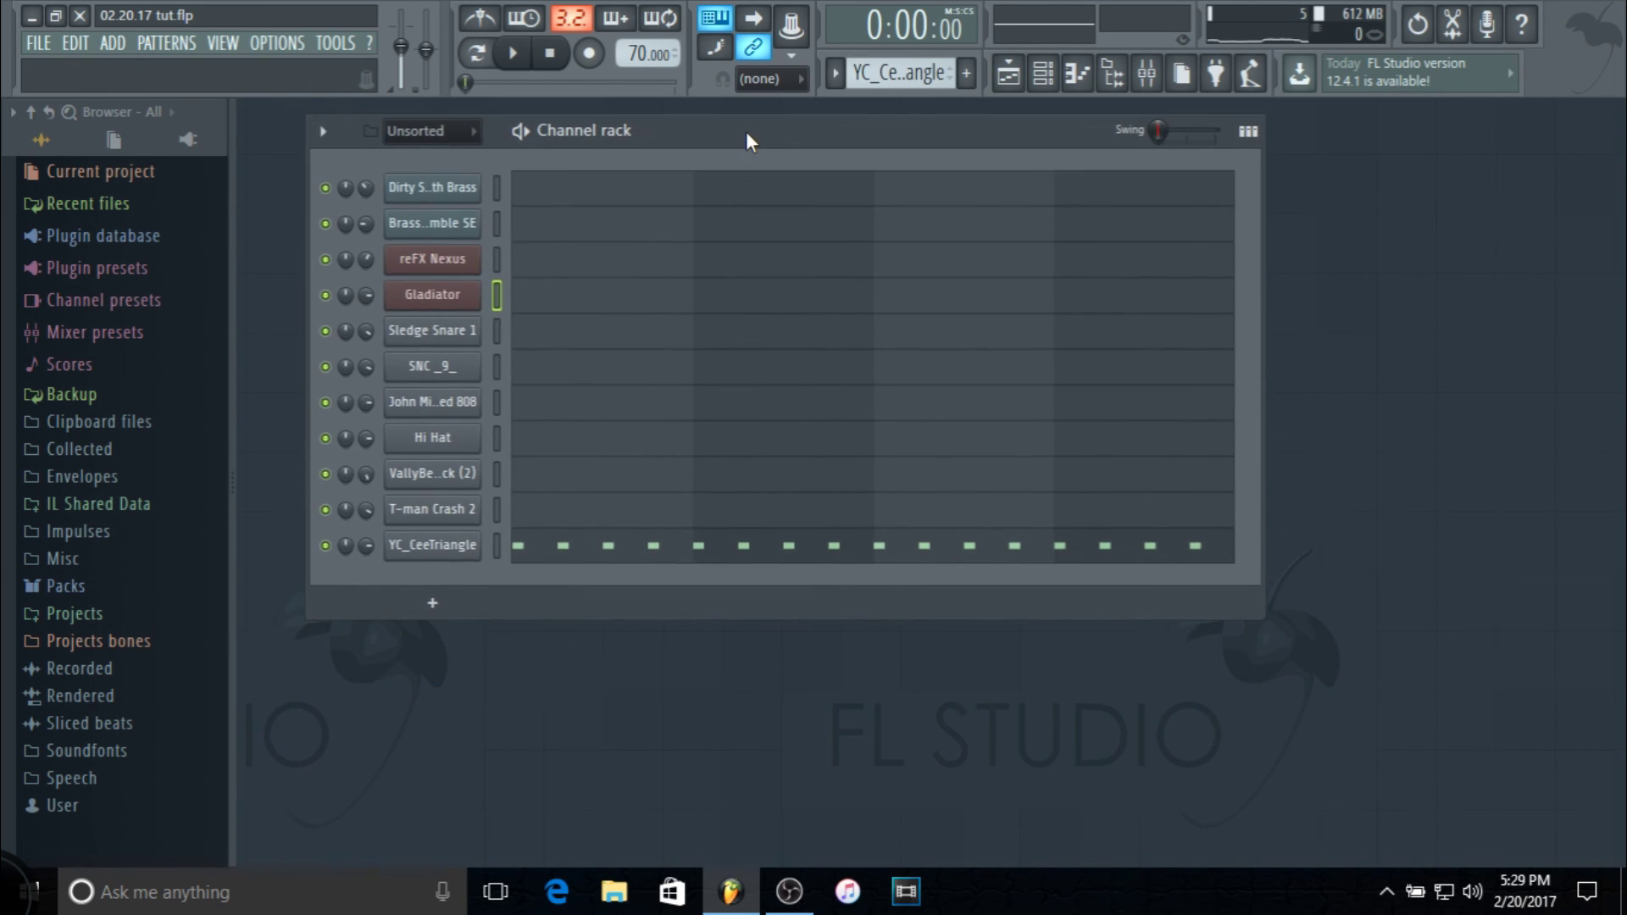